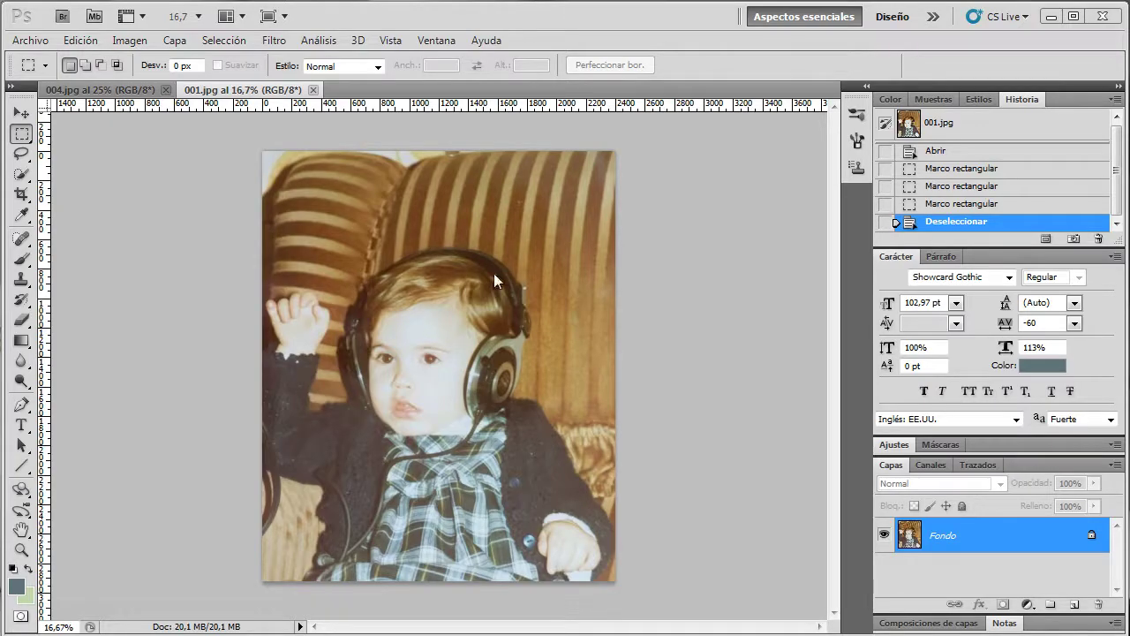
Convert the Fondo background into the regular layer Capa 0 and zoom to 50%.
double_click(983, 540)
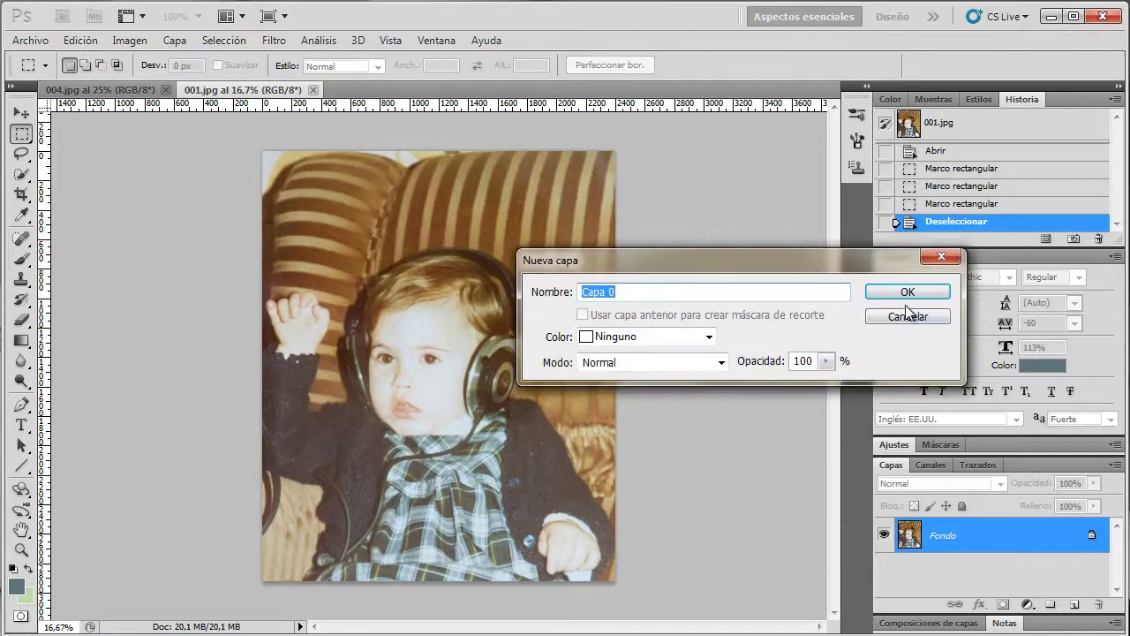
click(909, 292)
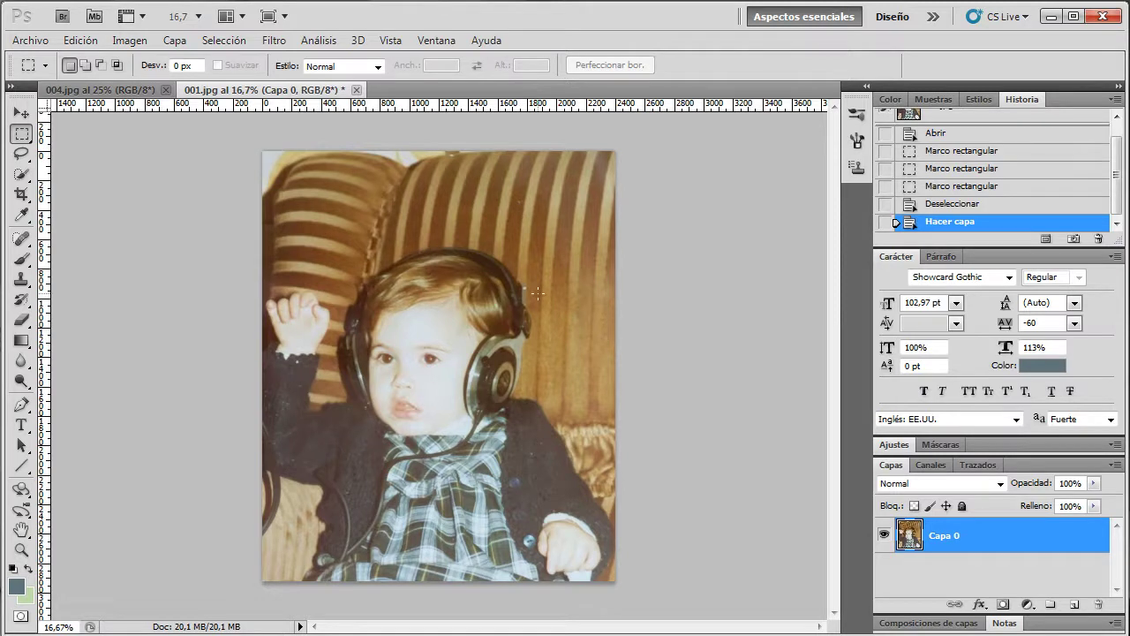
drag(77, 627, 3, 616)
text(20)
key(Return)
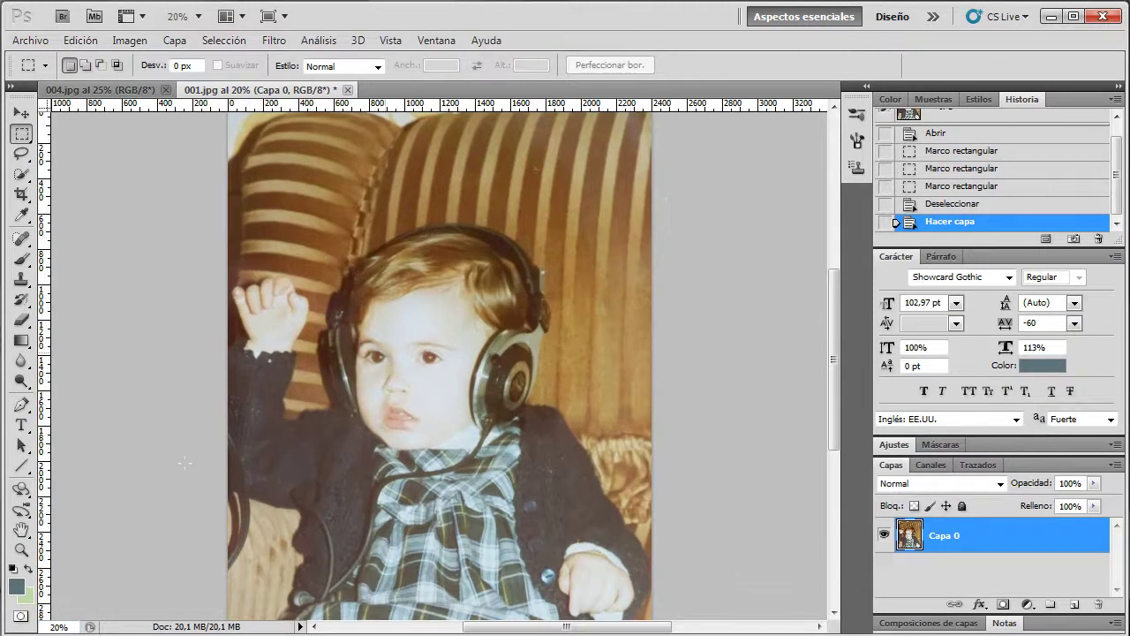
text(50)
key(Return)
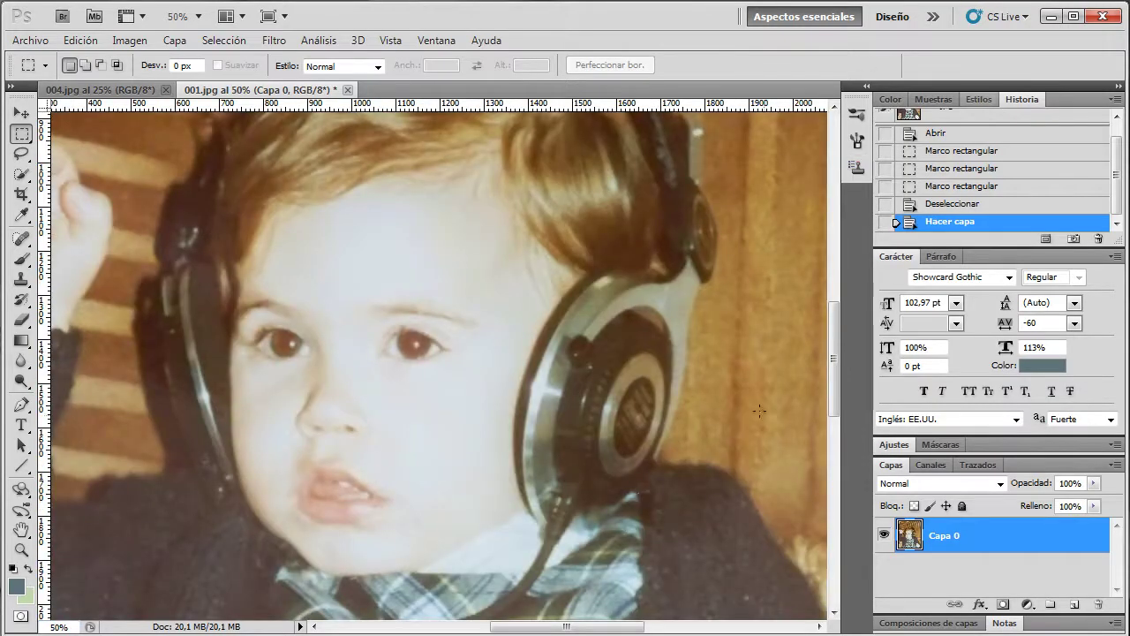
Scroll around the 001.jpg photo at 50% to inspect its specks, briefly checking 004.jpg.
drag(834, 374, 835, 269)
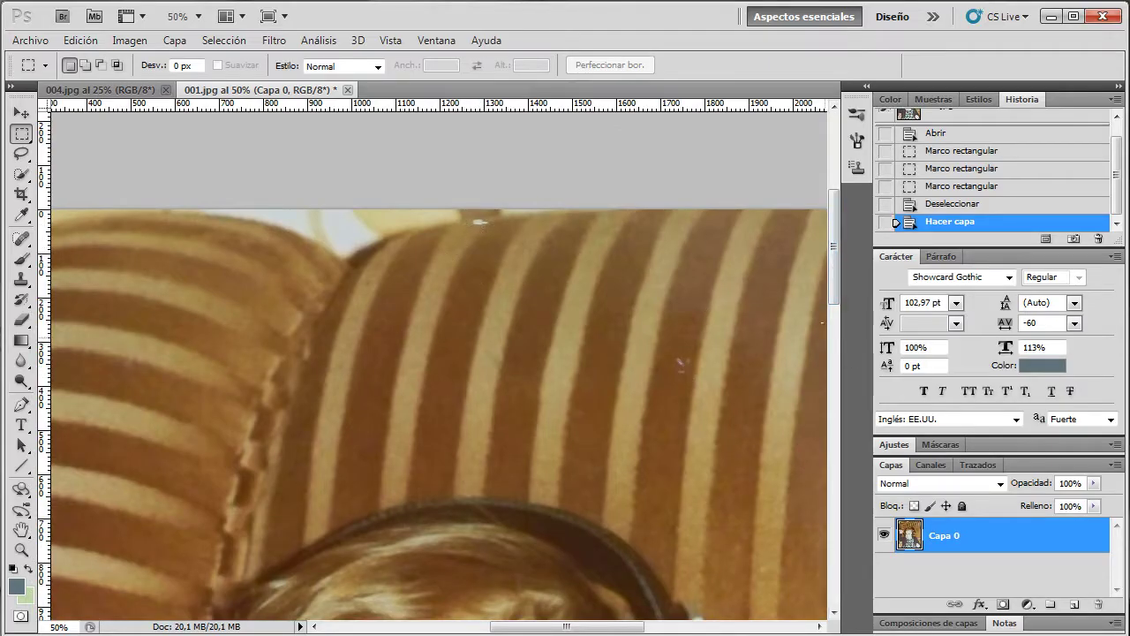
drag(833, 265, 833, 287)
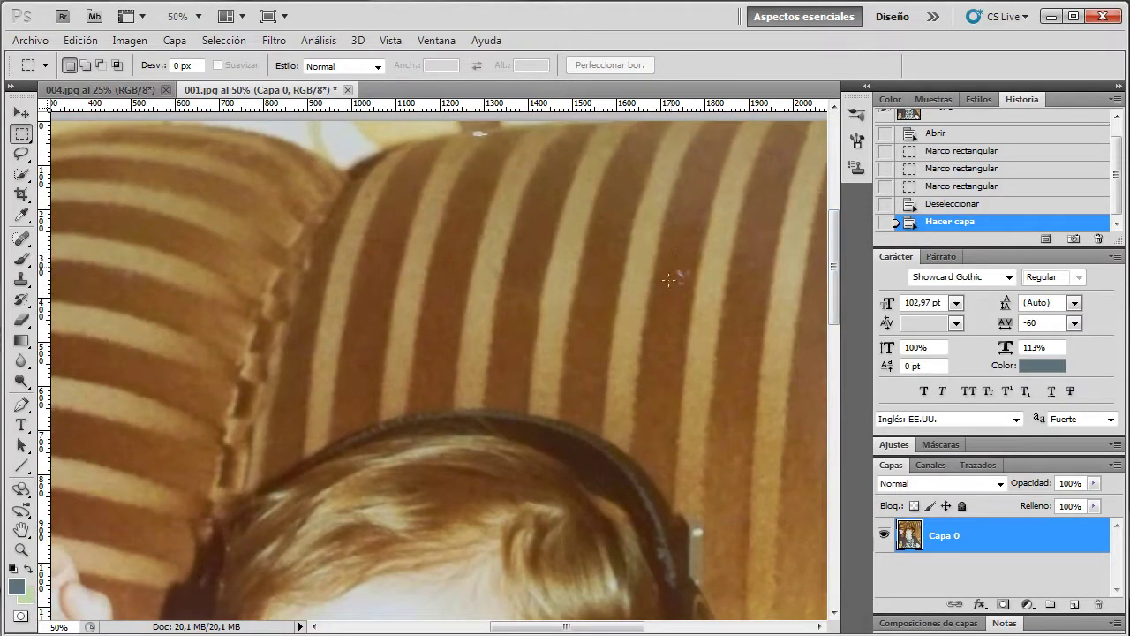
drag(835, 313, 853, 464)
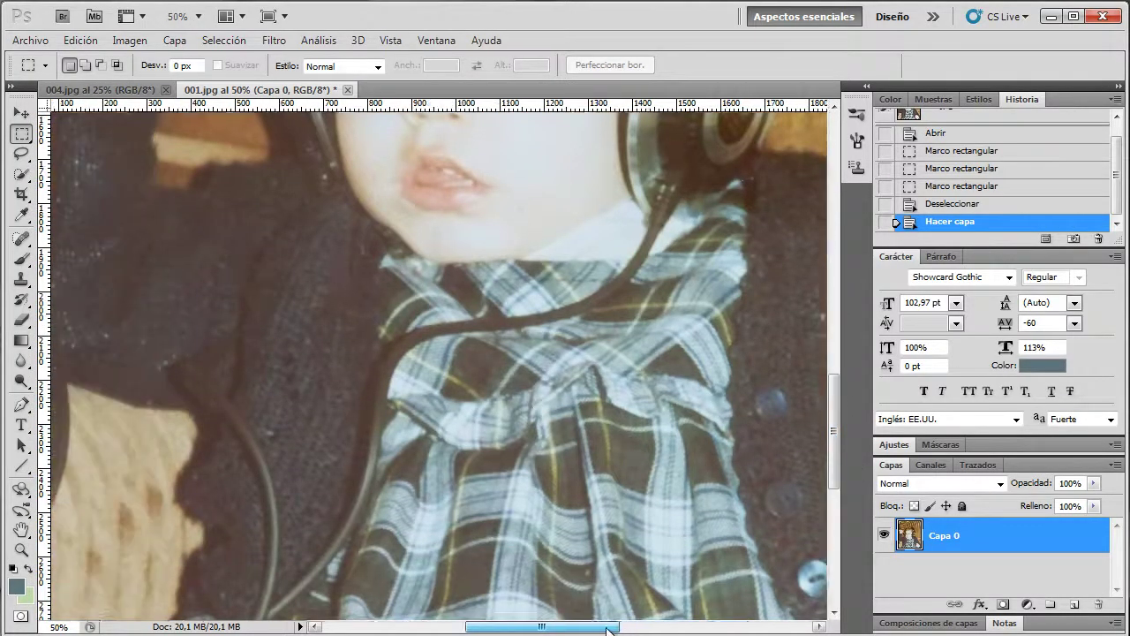
drag(642, 627, 578, 627)
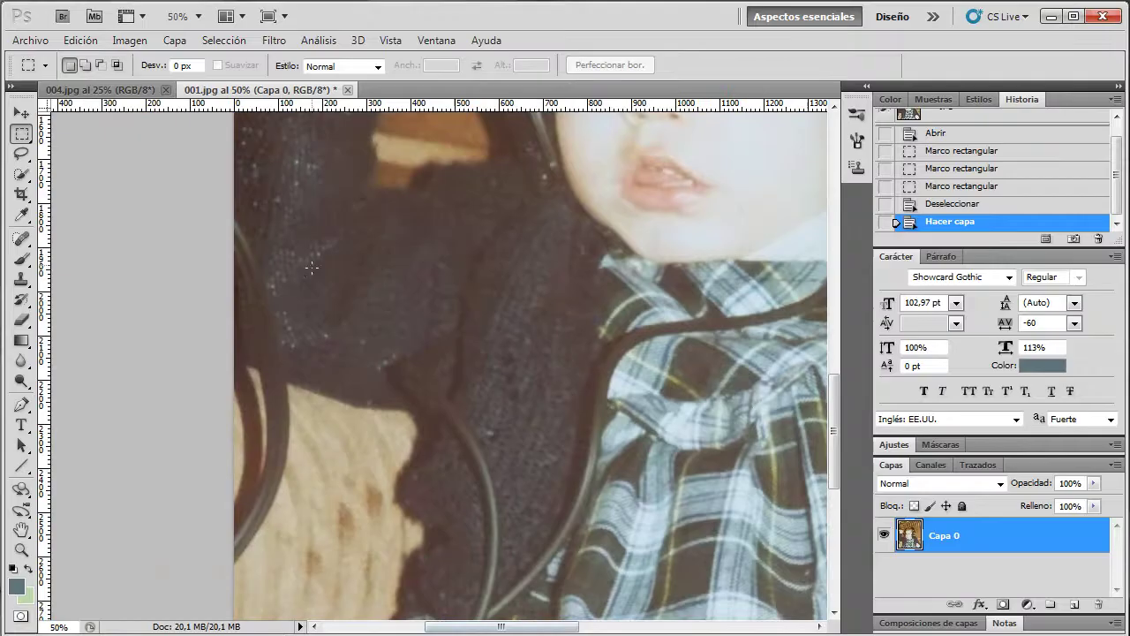
mouse_move(836, 432)
mouse_down()
mouse_move(845, 526)
mouse_move(861, 252)
mouse_up()
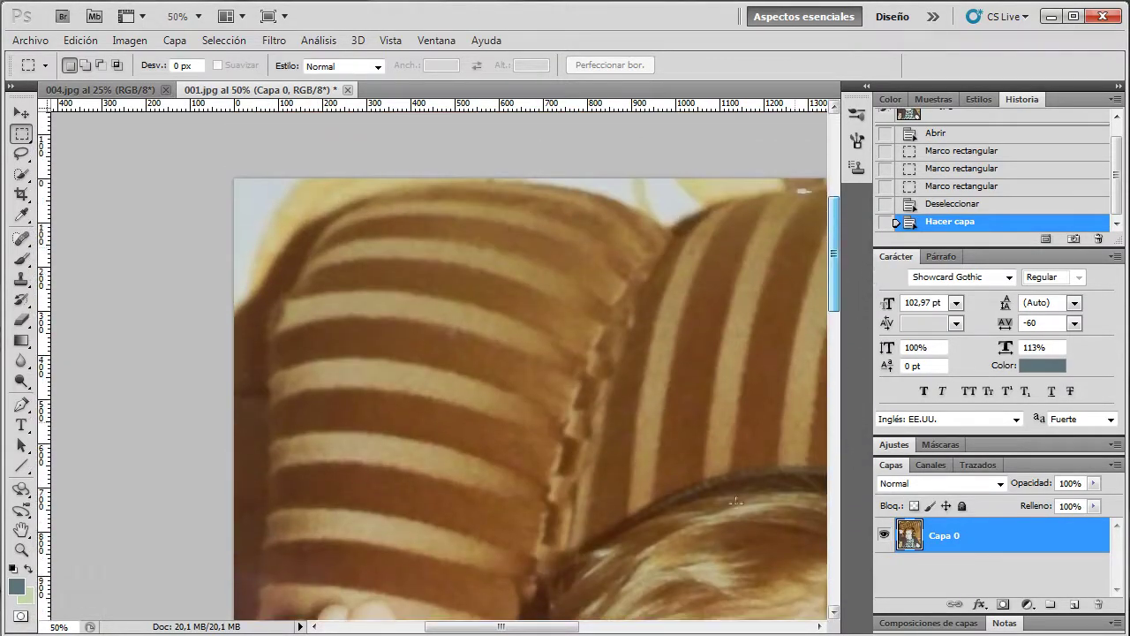
click(127, 90)
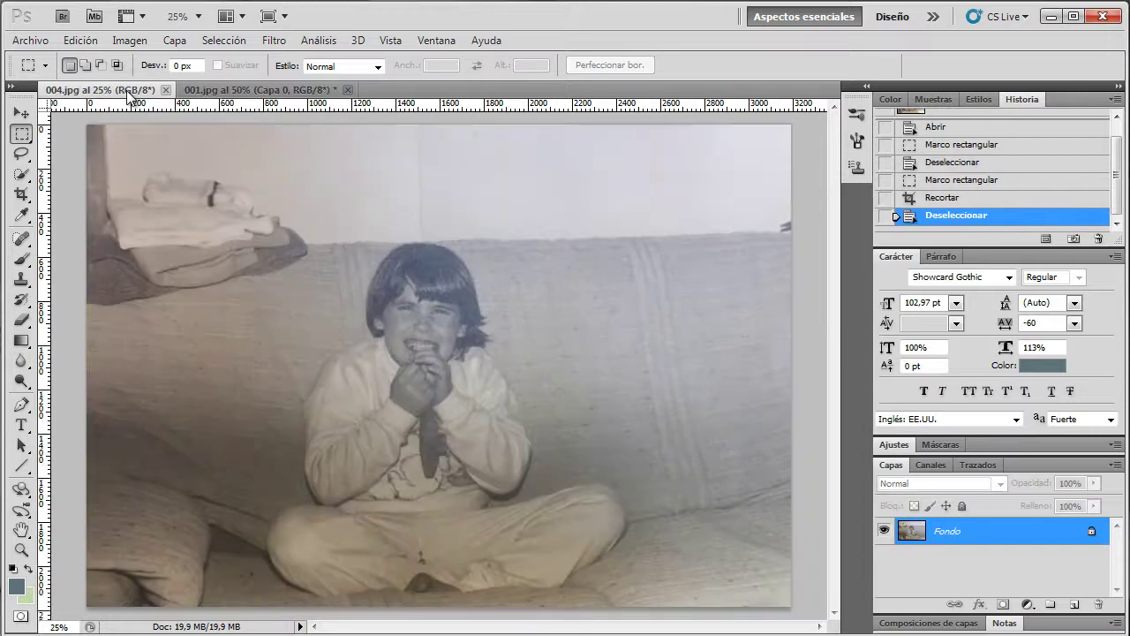
click(232, 90)
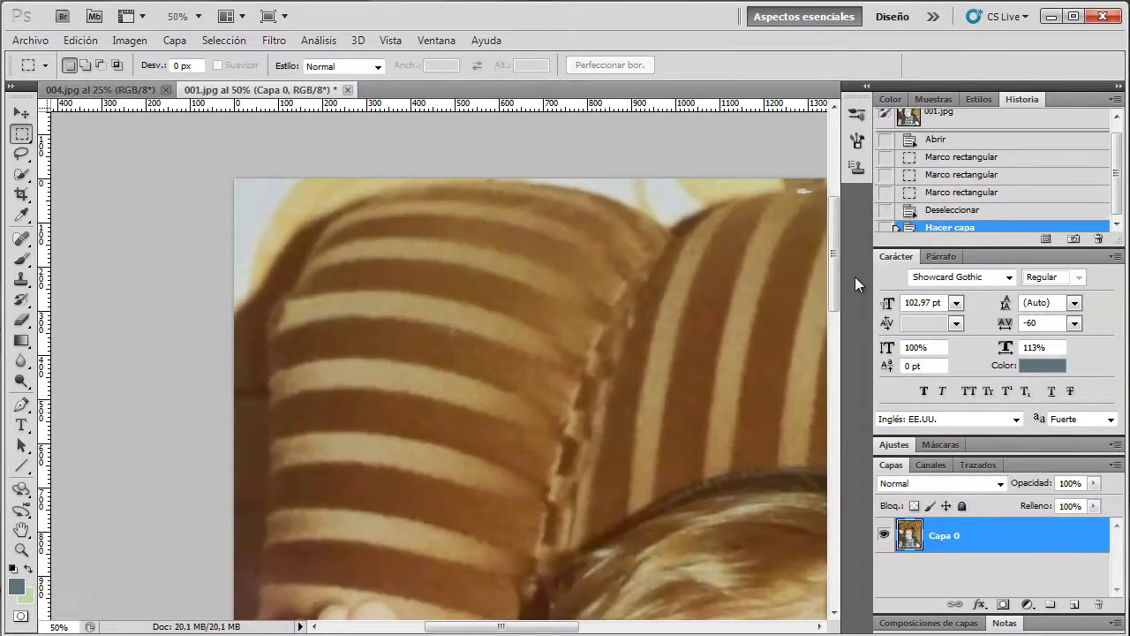
drag(833, 271, 833, 385)
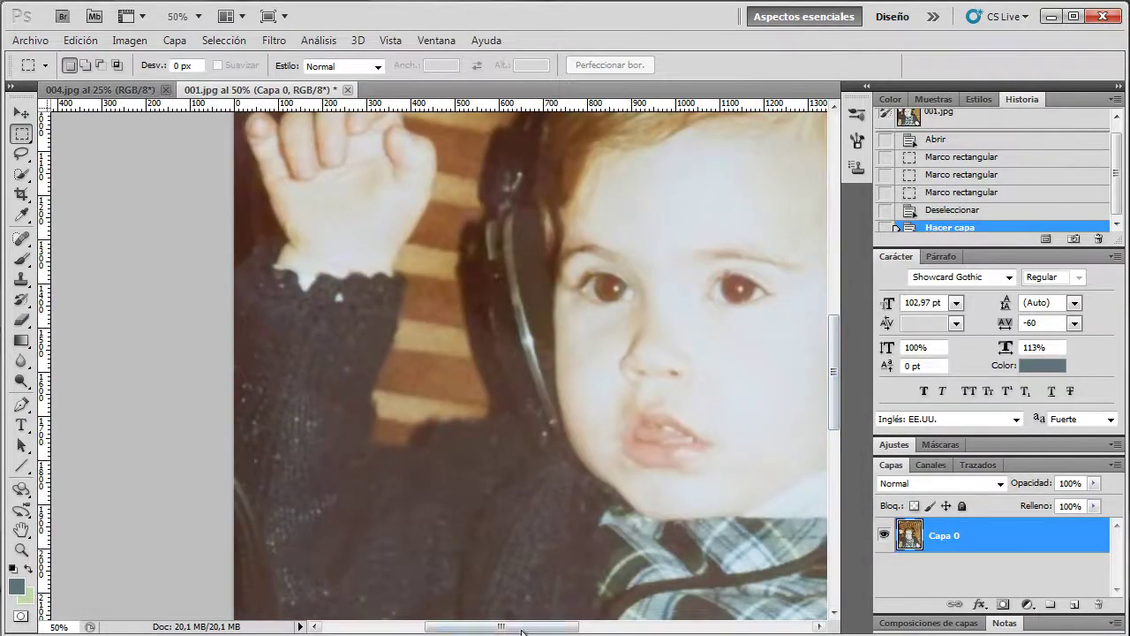
drag(521, 630, 622, 631)
drag(832, 371, 850, 239)
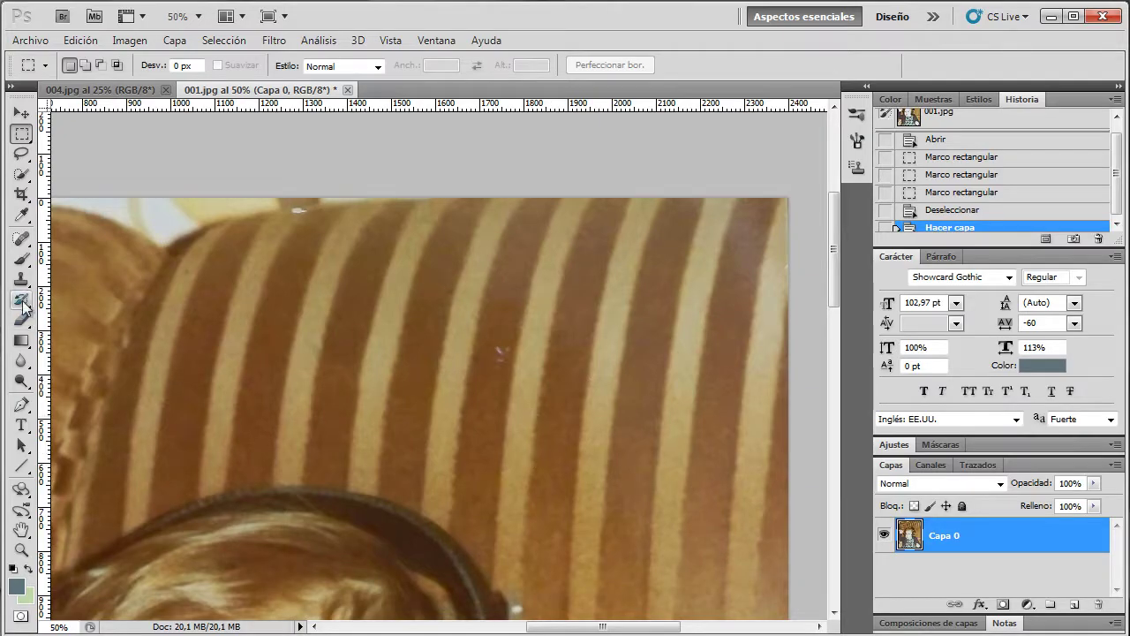
Select the Spot Healing Brush and bring the striped sofa into view.
click(23, 262)
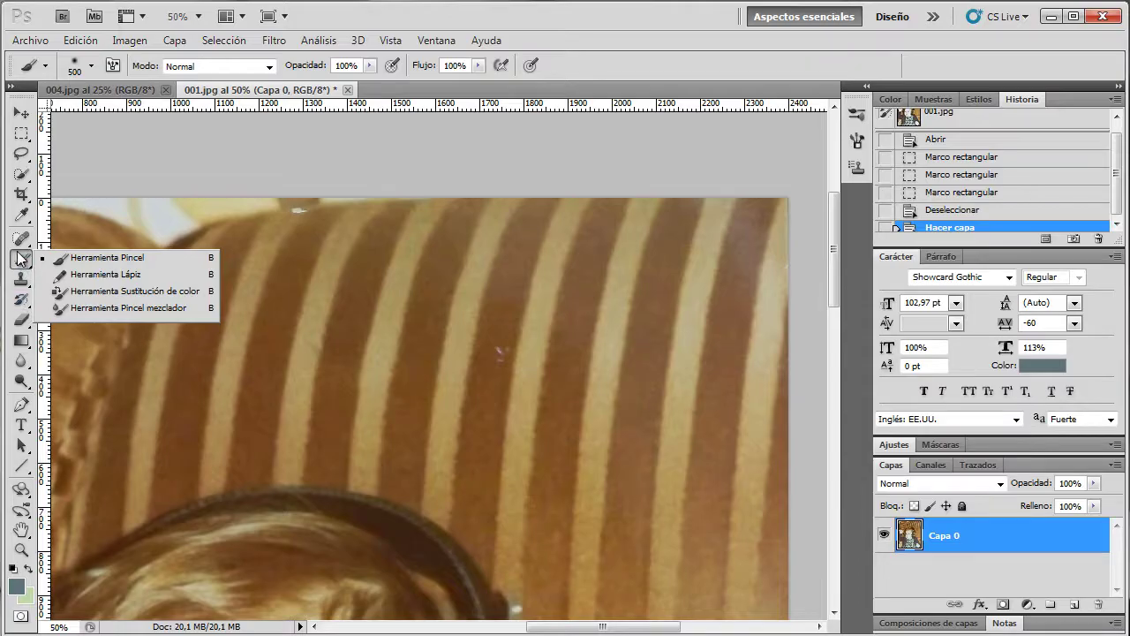
click(21, 239)
click(20, 238)
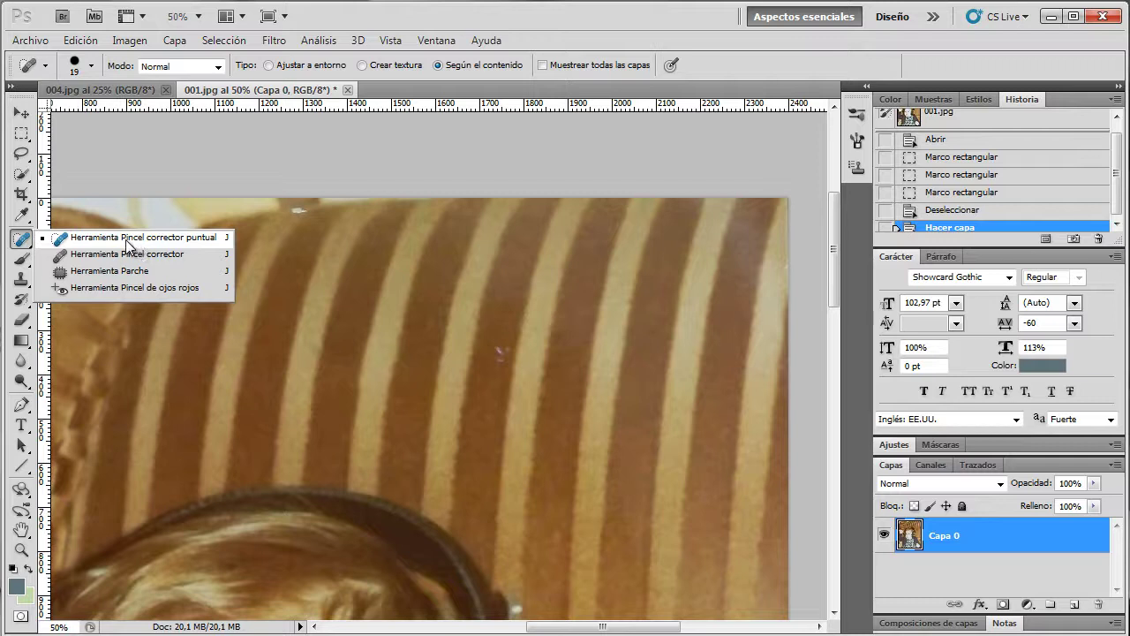
click(138, 242)
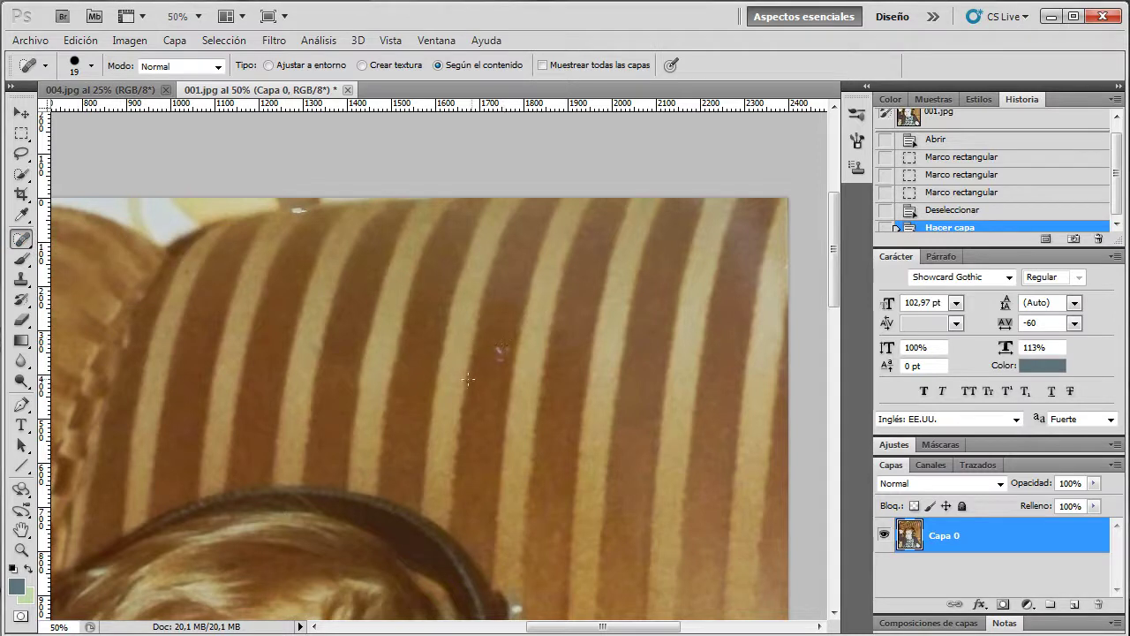
drag(835, 304, 844, 408)
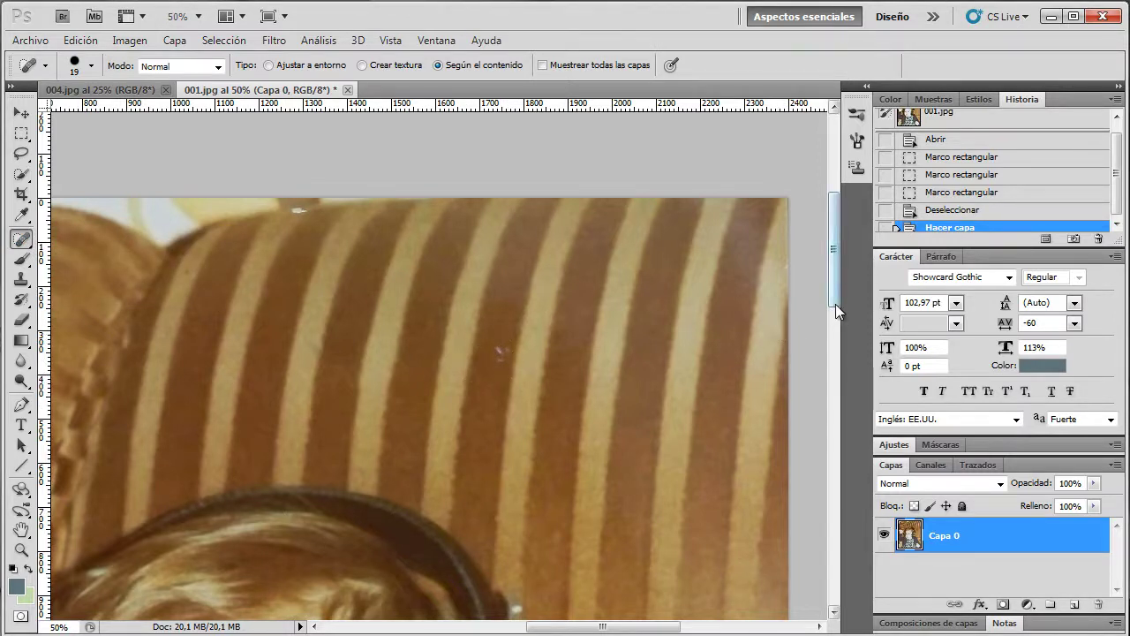
scroll(844, 411, down, 1)
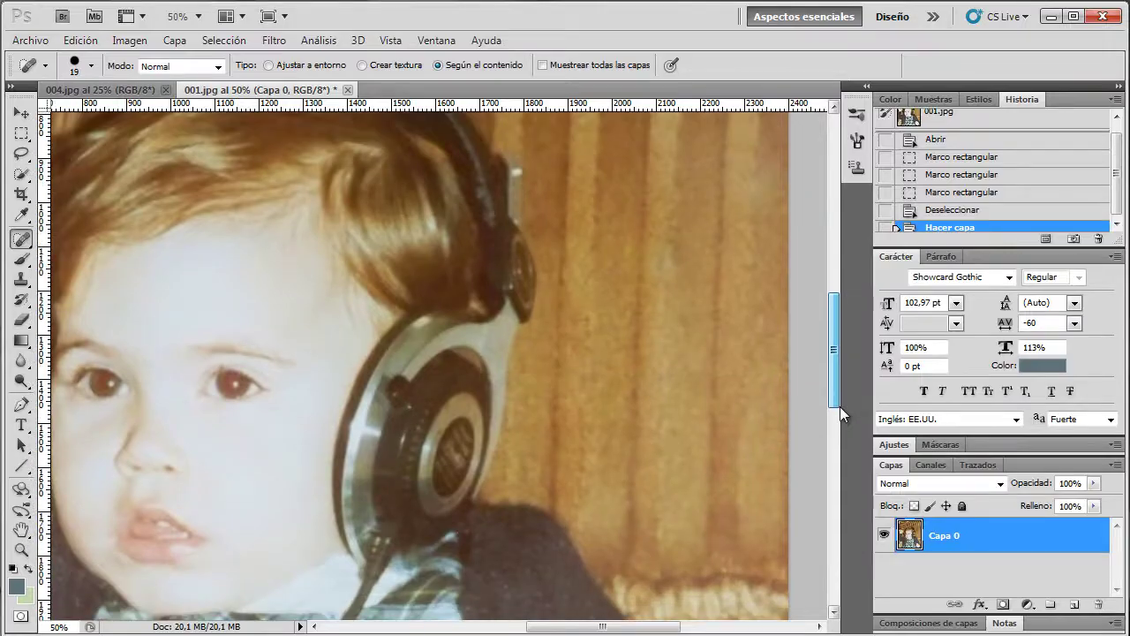
scroll(839, 406, down, 2)
scroll(835, 406, down, 2)
drag(831, 405, 833, 247)
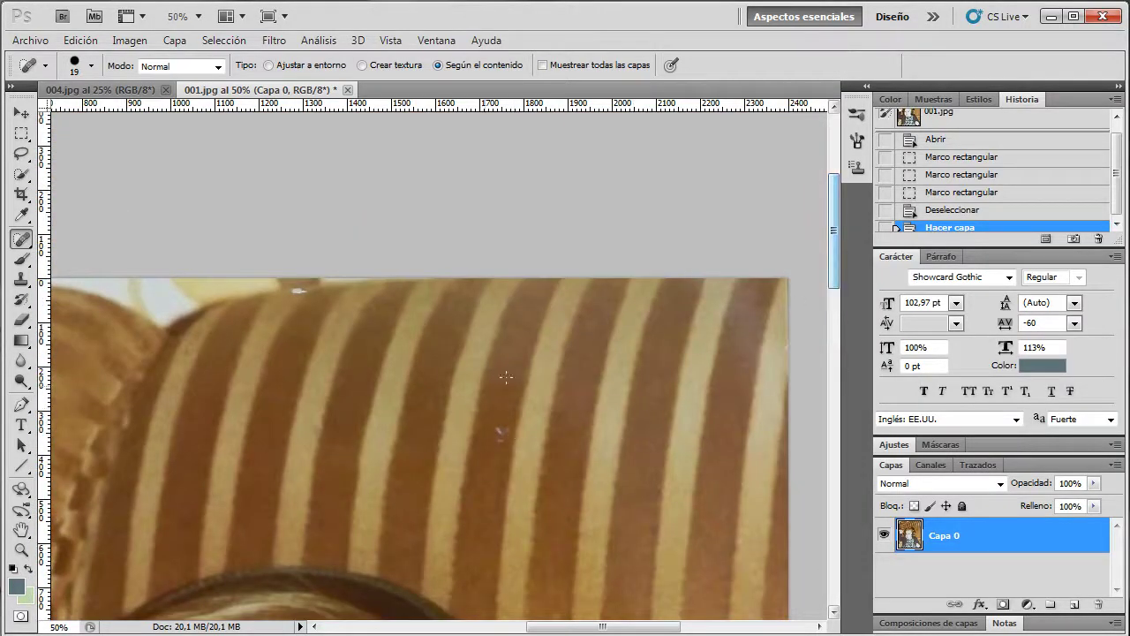
mouse_move(501, 415)
mouse_down()
mouse_move(499, 450)
mouse_move(499, 431)
mouse_up()
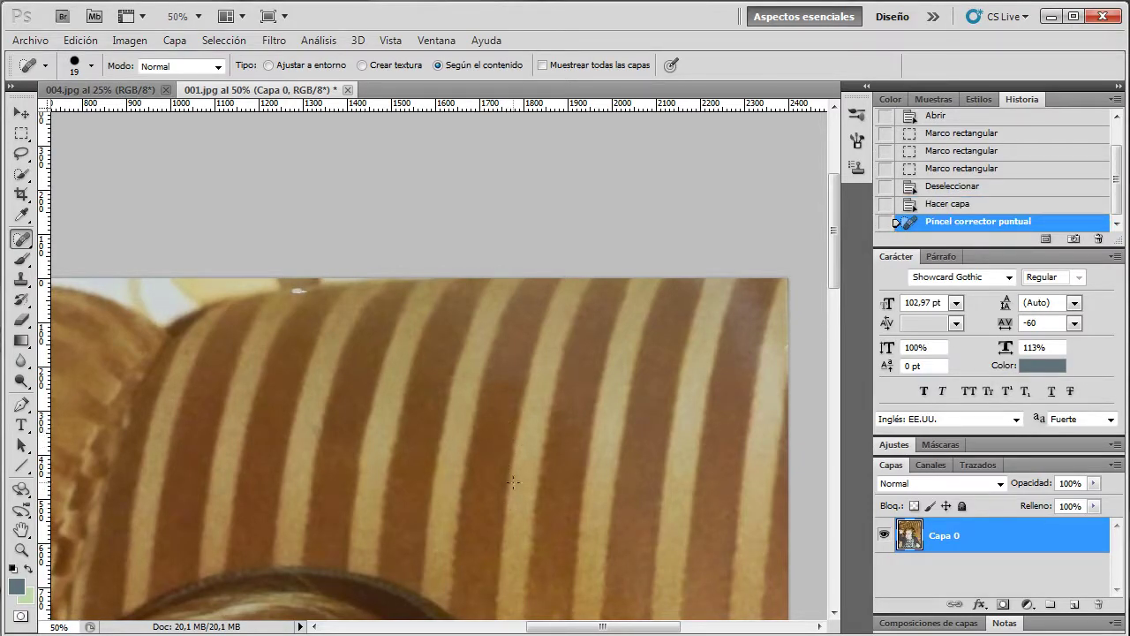
Spot-heal specks on the striped sofa and dark sweater, undoing the last stroke.
drag(286, 291, 302, 295)
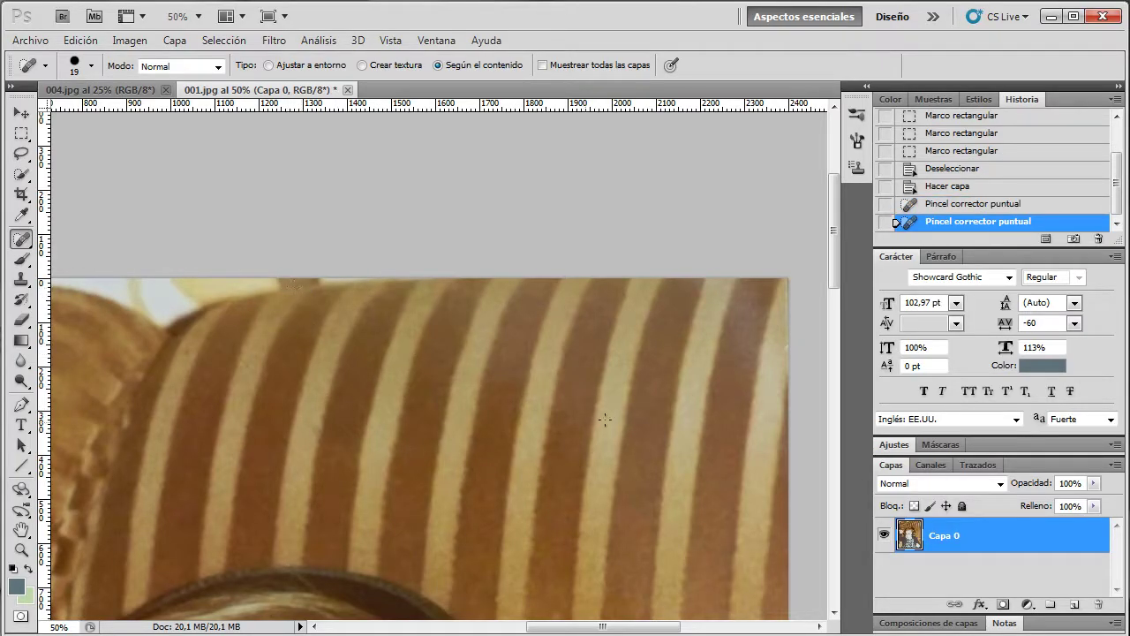
drag(835, 281, 842, 404)
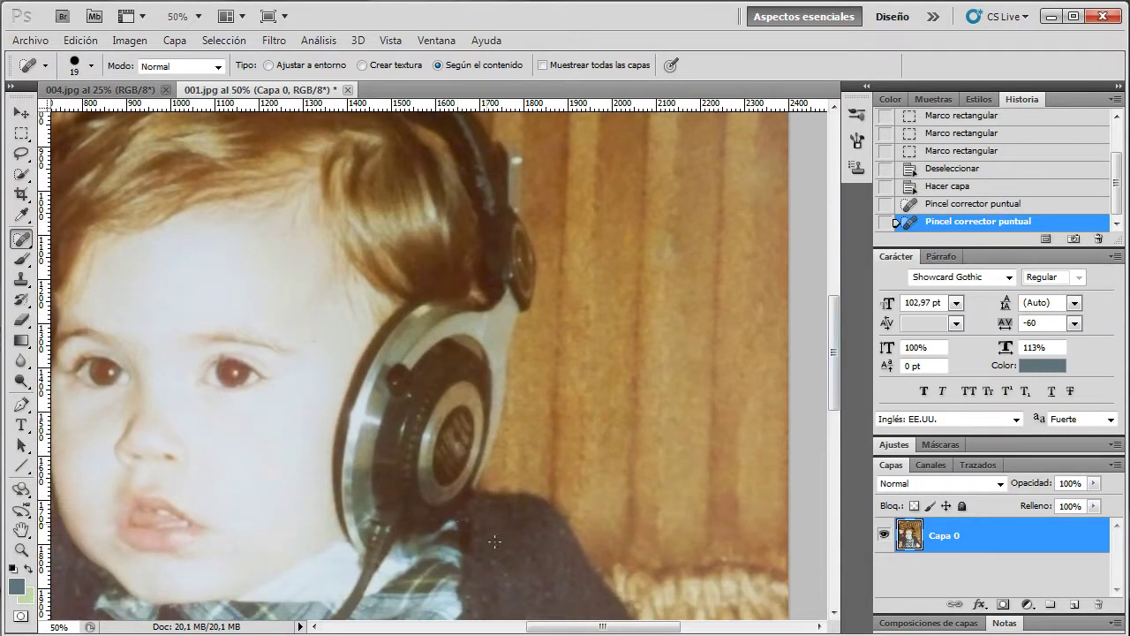
click(460, 528)
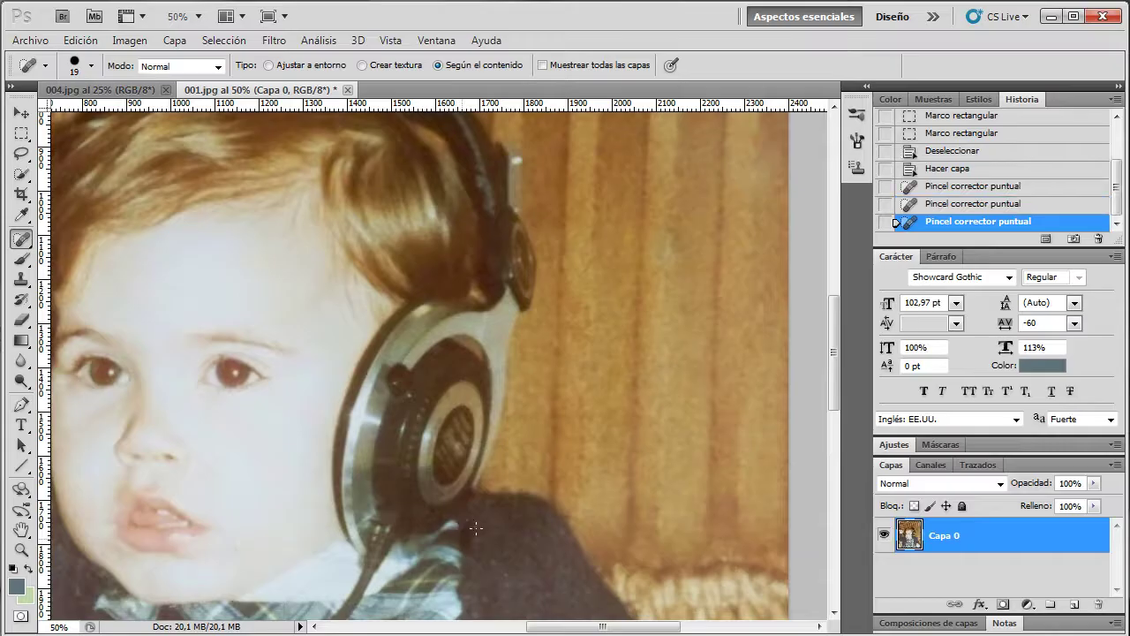
drag(253, 357, 280, 382)
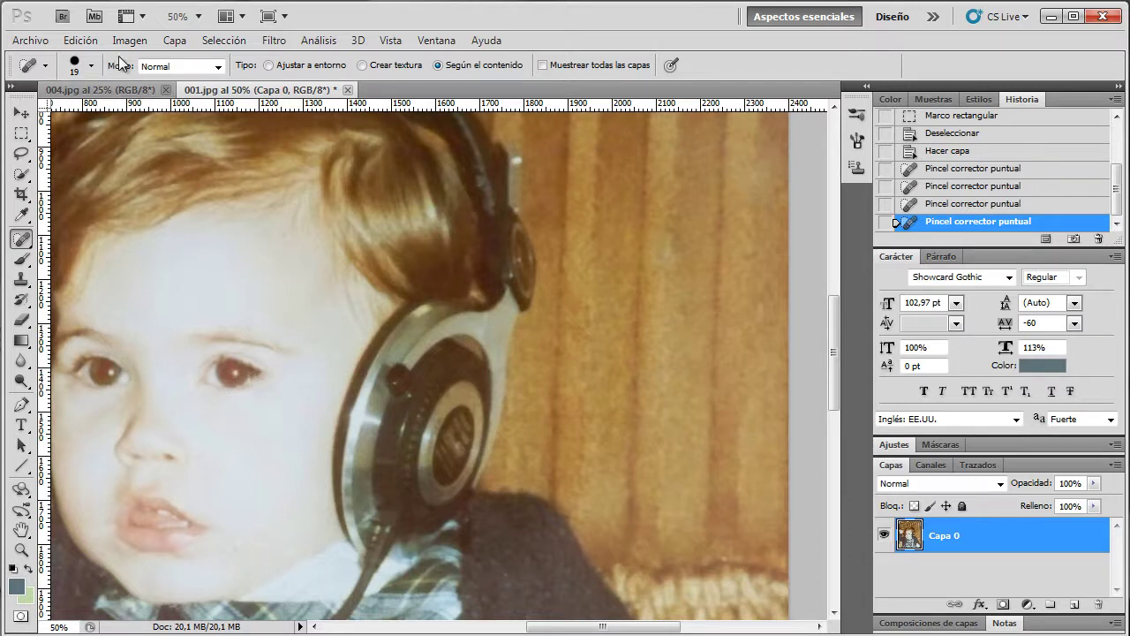
click(80, 40)
click(151, 59)
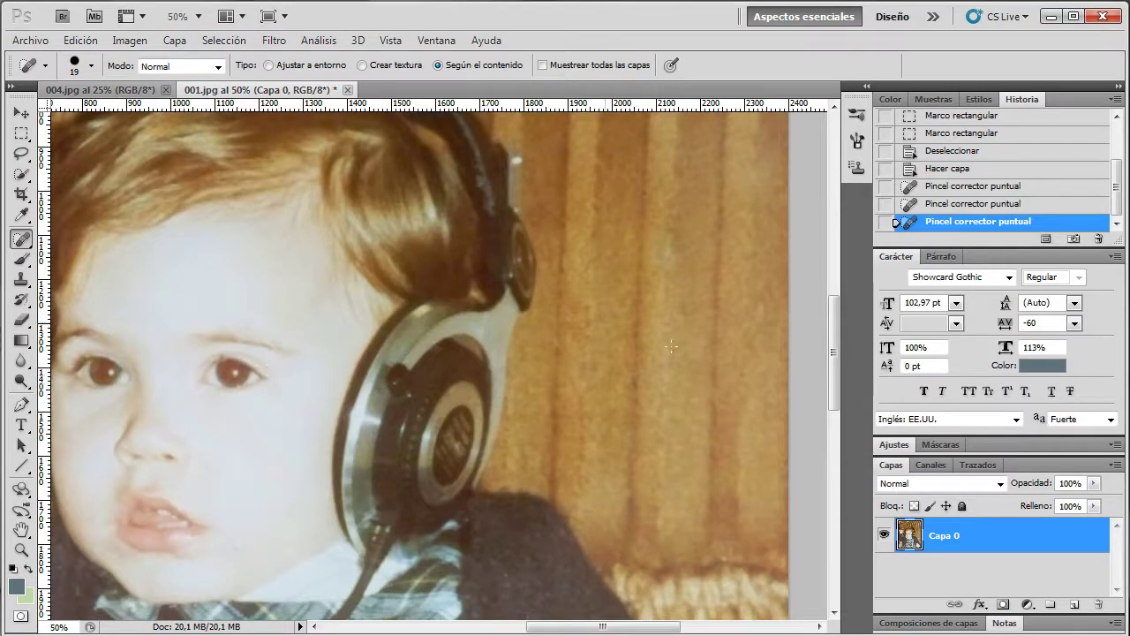
Spot-heal another sofa blemish and the blemish on the child's lips.
drag(834, 368, 838, 262)
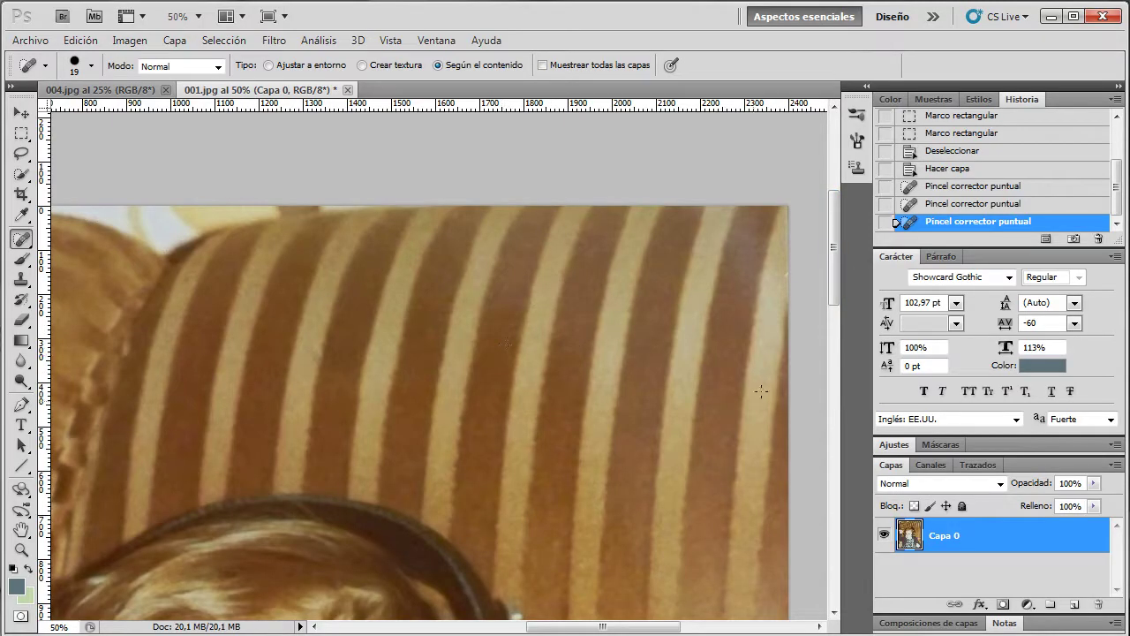
drag(837, 287, 838, 306)
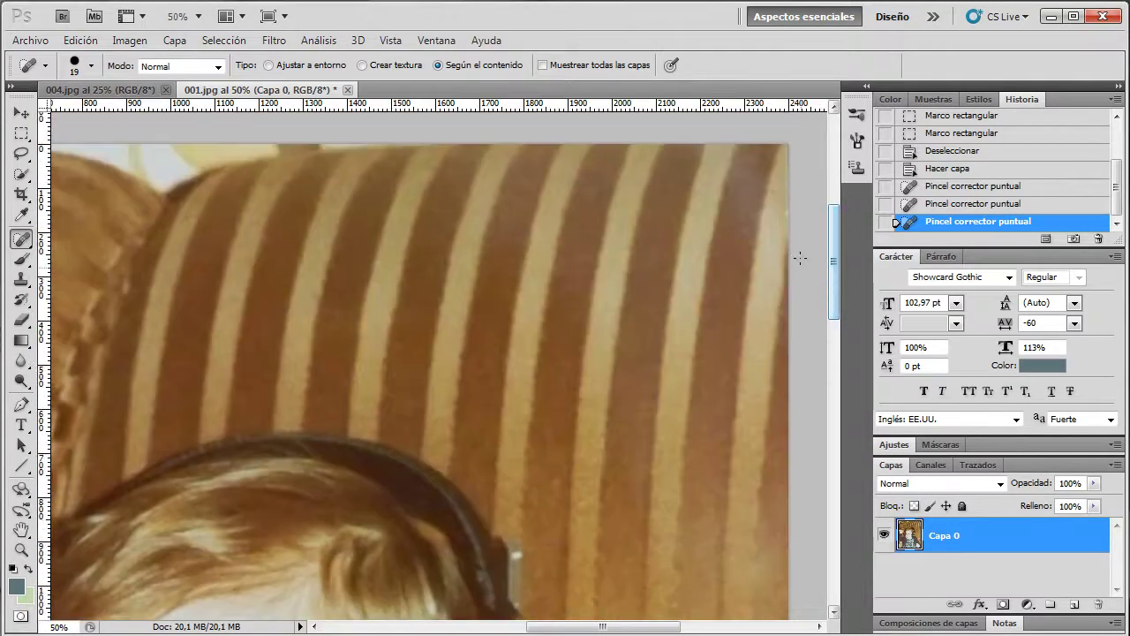
click(714, 274)
drag(688, 256, 676, 277)
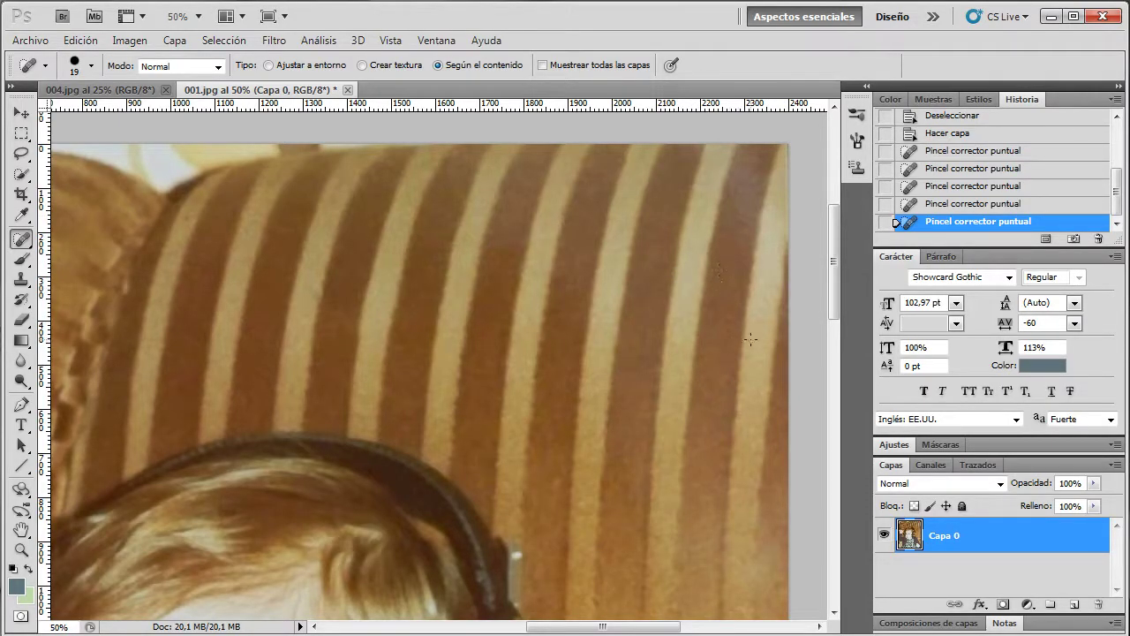
drag(833, 291, 856, 480)
drag(726, 459, 730, 462)
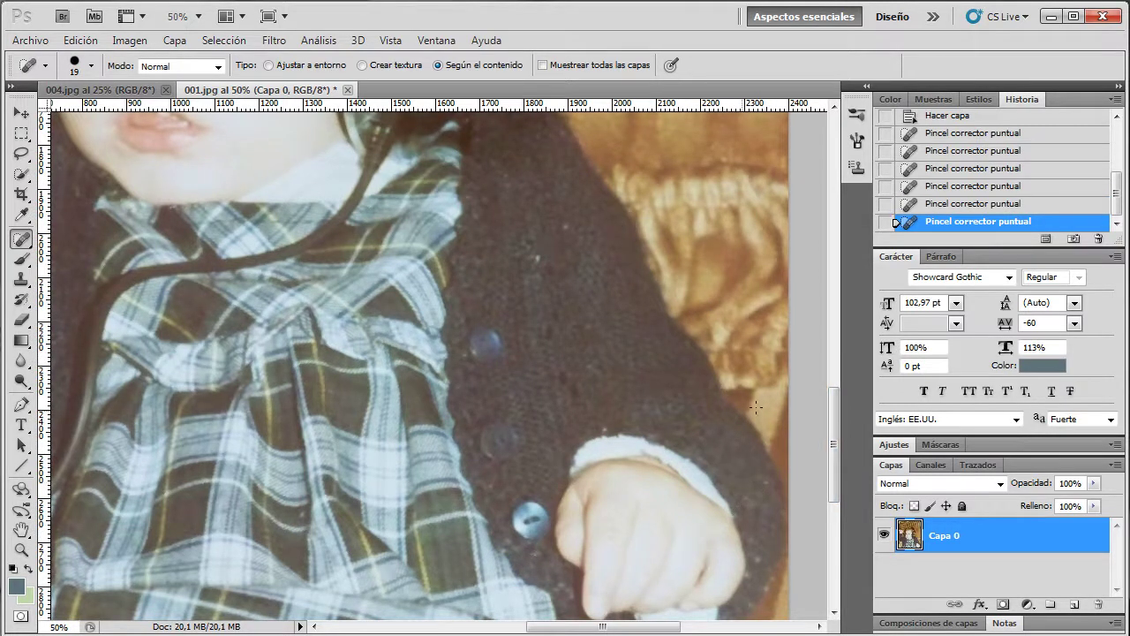
drag(834, 440, 861, 379)
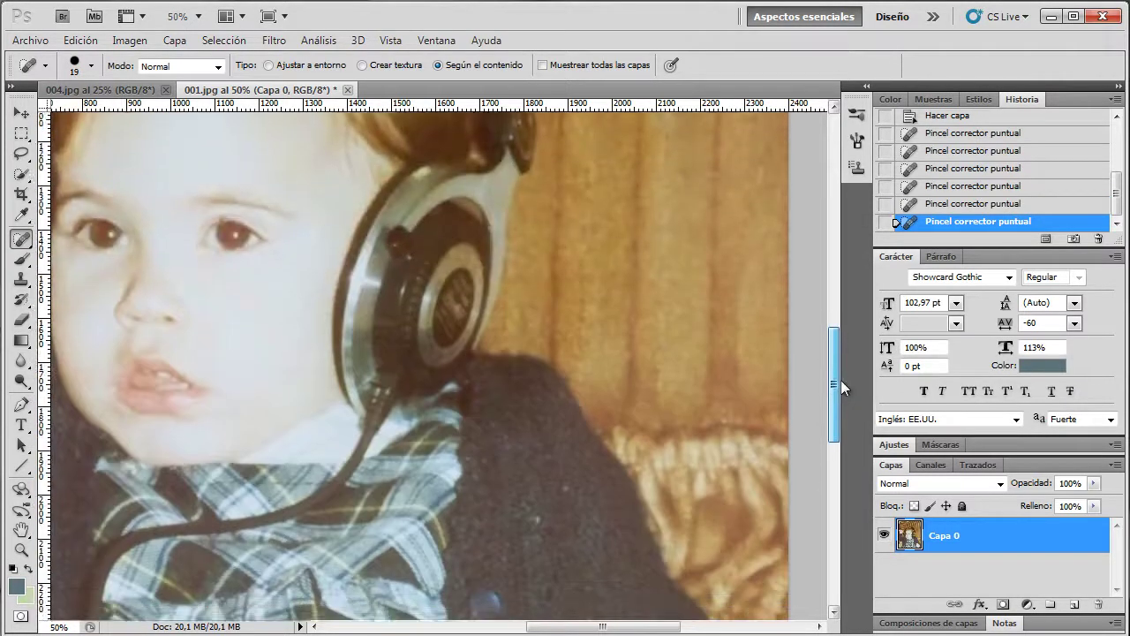
drag(618, 626, 524, 626)
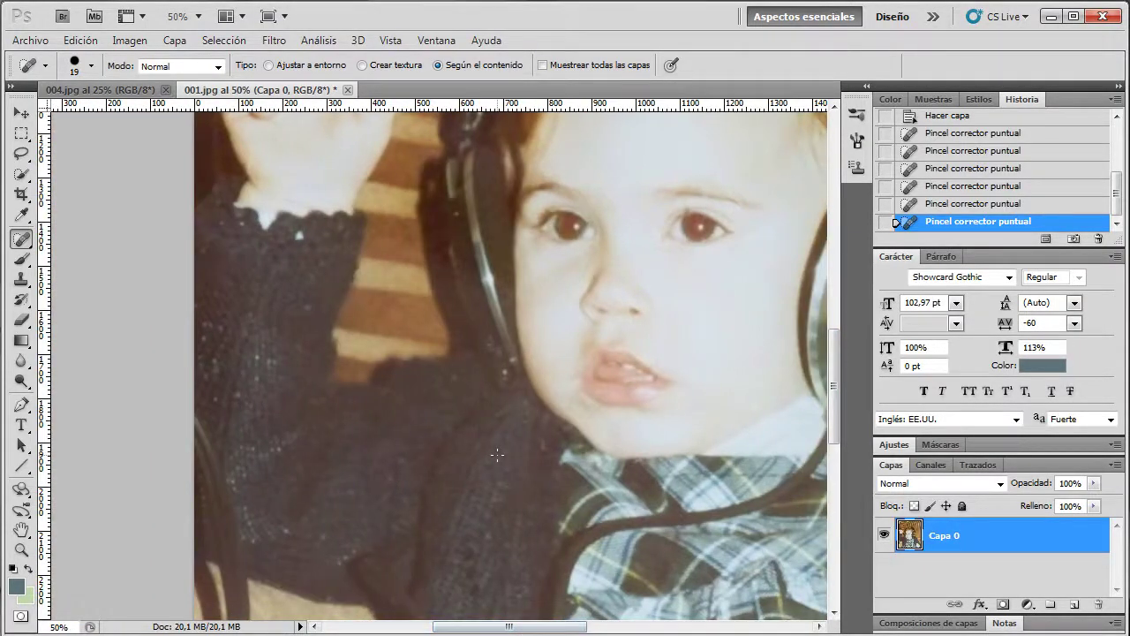
drag(633, 369, 634, 374)
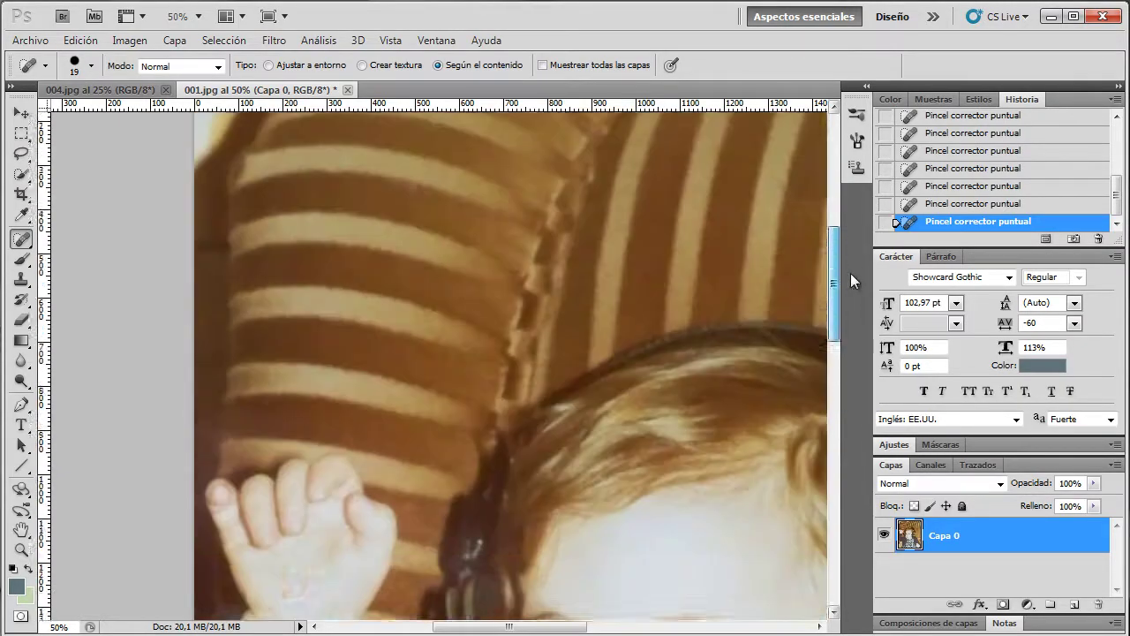
drag(829, 382, 860, 239)
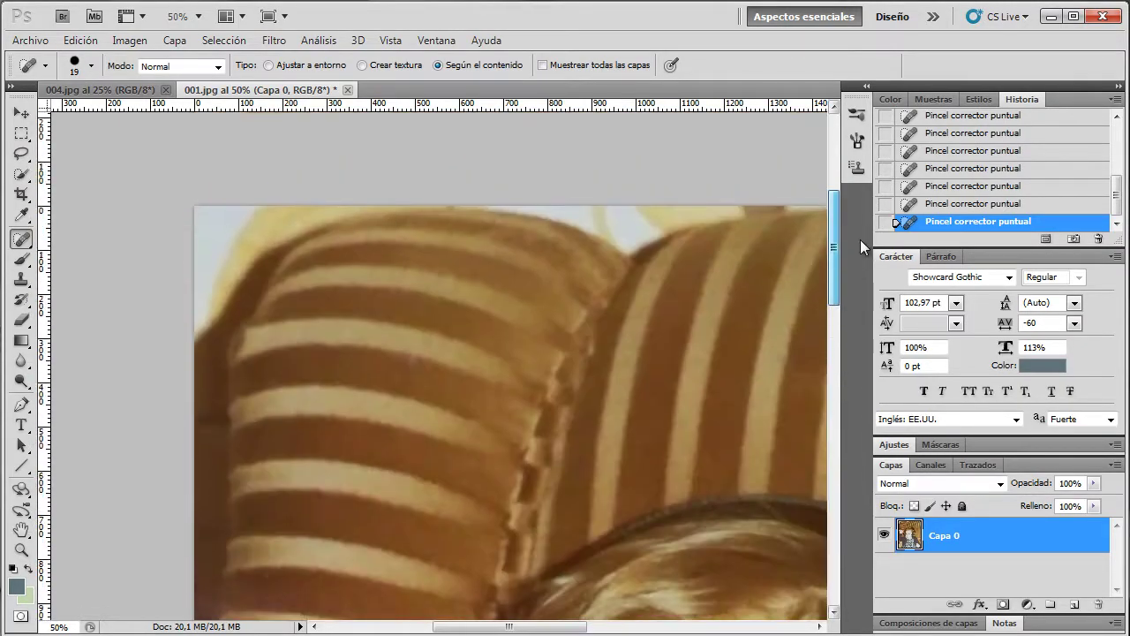
Step backward through history to remove all the spot-healing strokes.
click(80, 40)
click(97, 59)
click(81, 39)
click(103, 93)
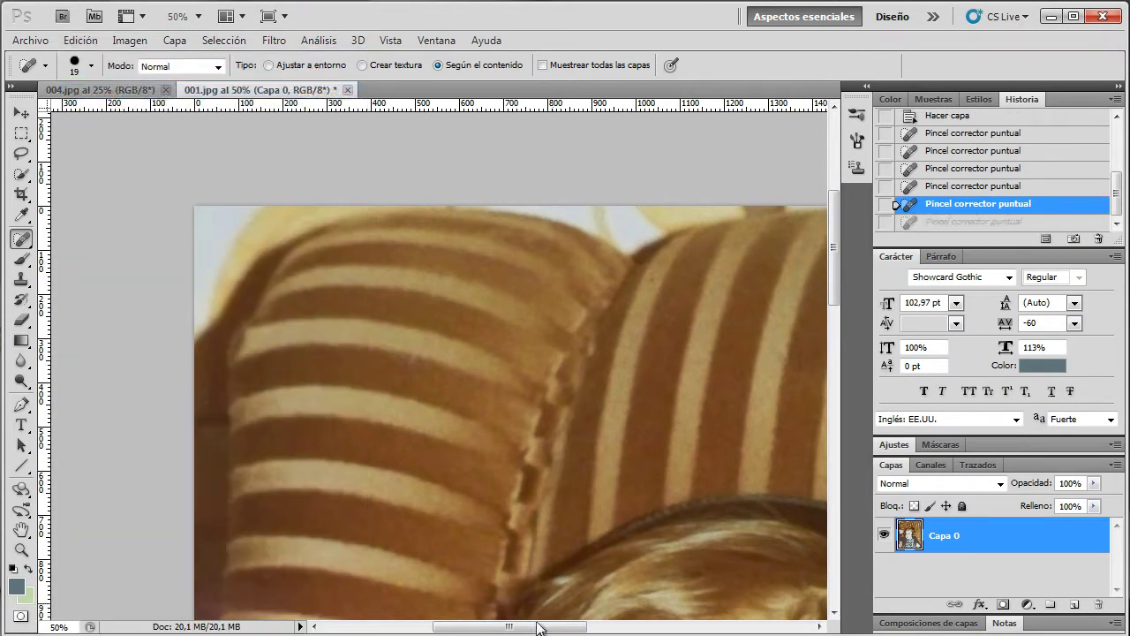
drag(535, 627, 634, 627)
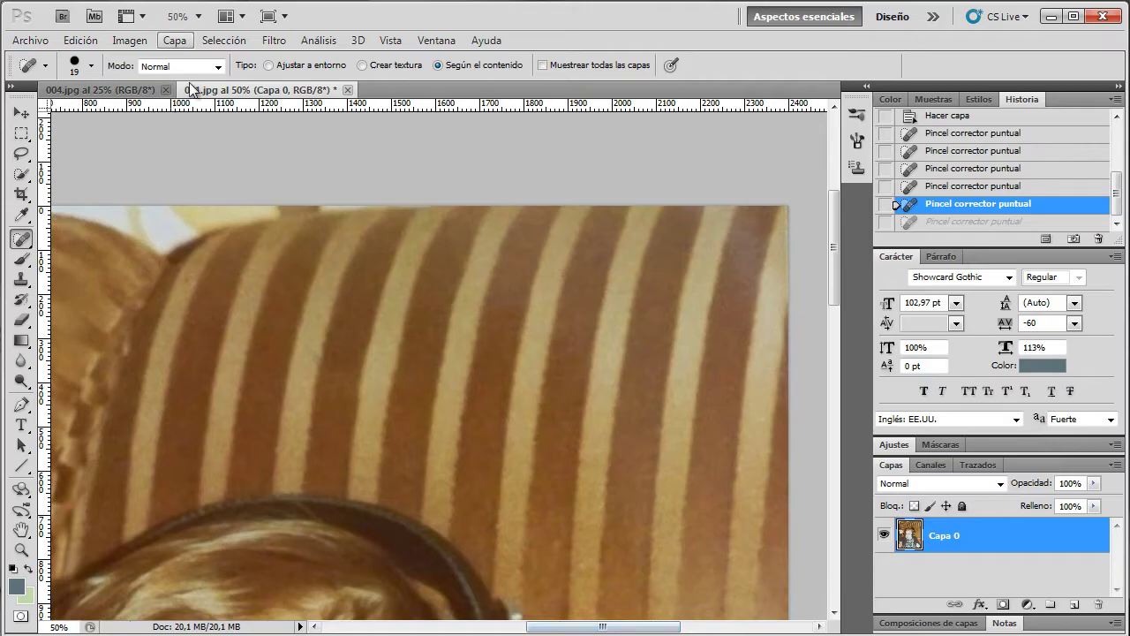
click(80, 40)
click(104, 93)
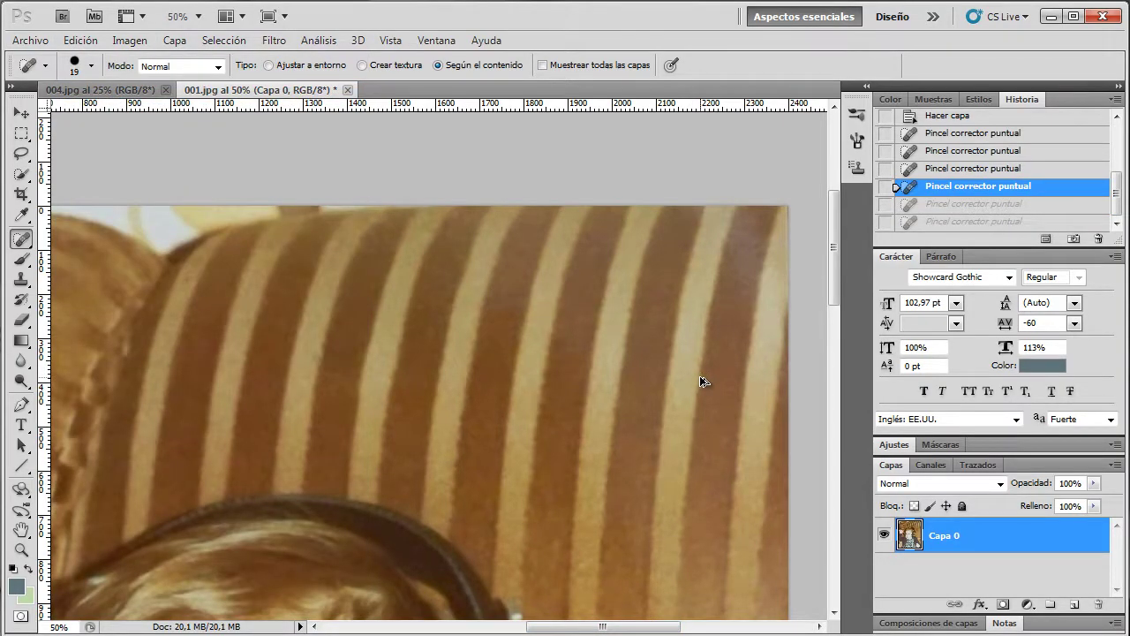
key(ctrl+alt+z)
key(ctrl+alt+z)
key(ctrl+alt+z)
key(ctrl+alt+z)
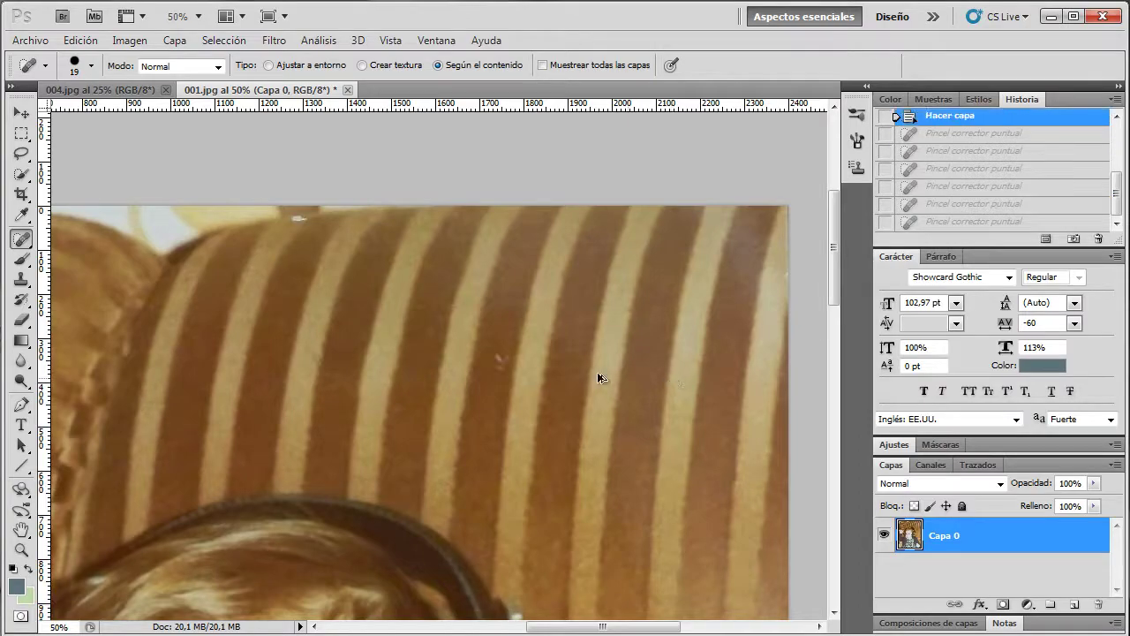
Select the Healing Brush and dismiss the missing source point warning.
click(20, 240)
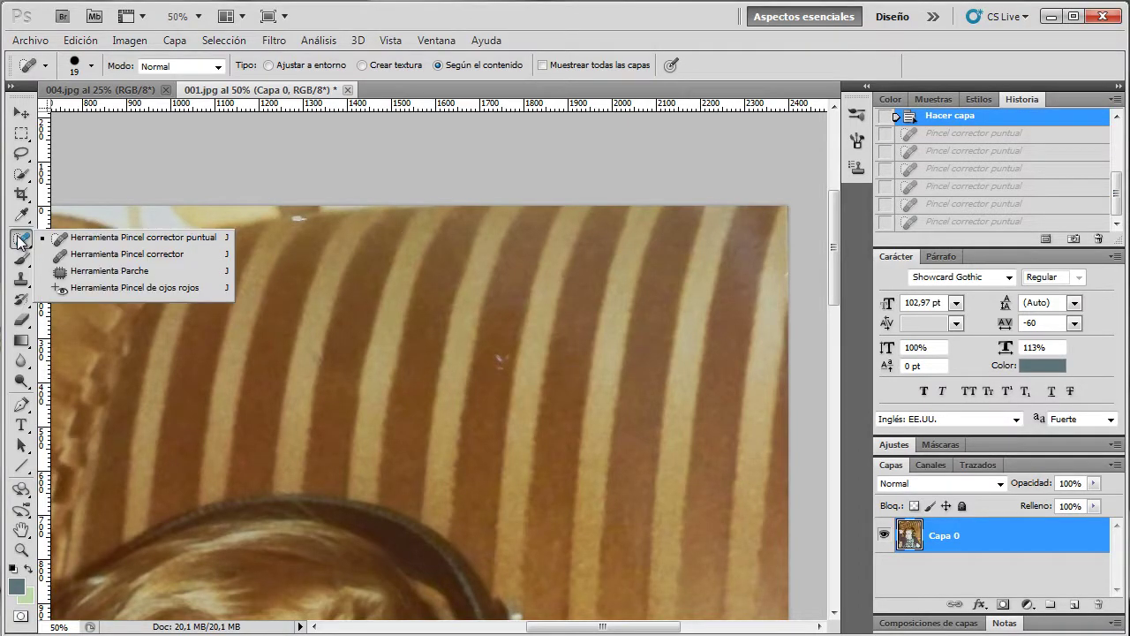
click(80, 254)
click(495, 376)
click(547, 263)
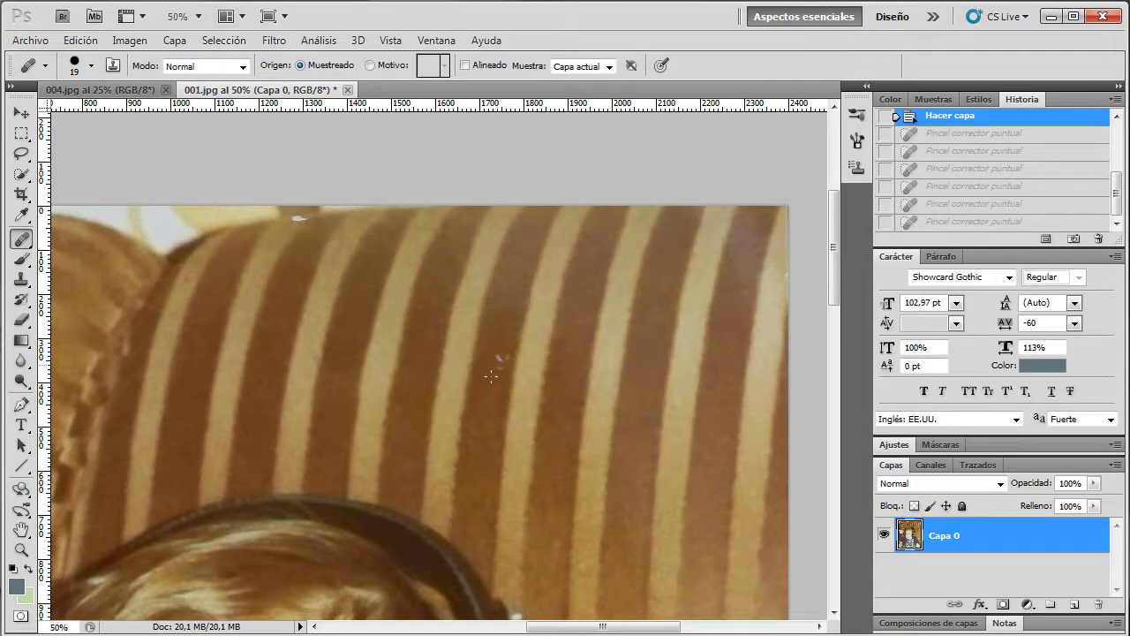
Keep the Healing Brush active and undo a trial stroke over the sofa speck.
right_click(21, 238)
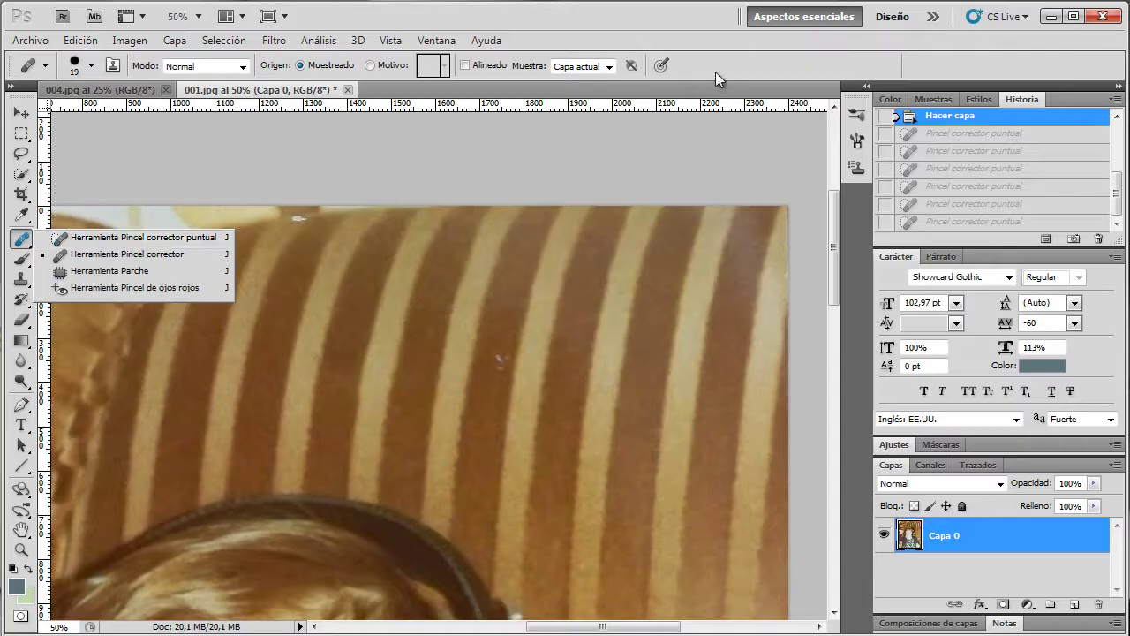
click(495, 375)
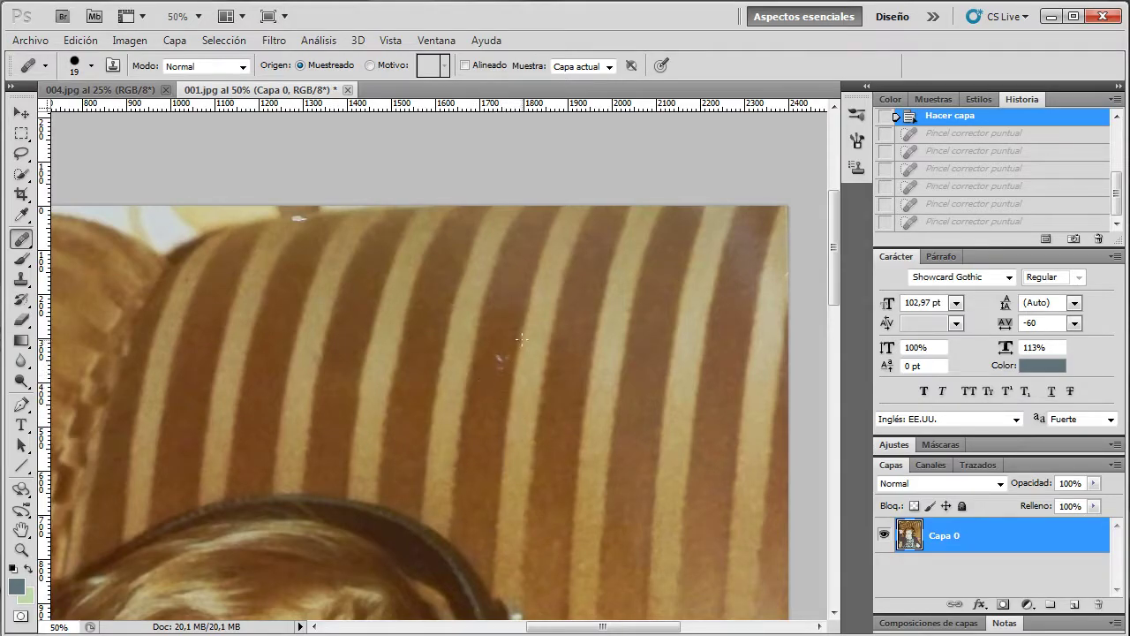
right_click(23, 240)
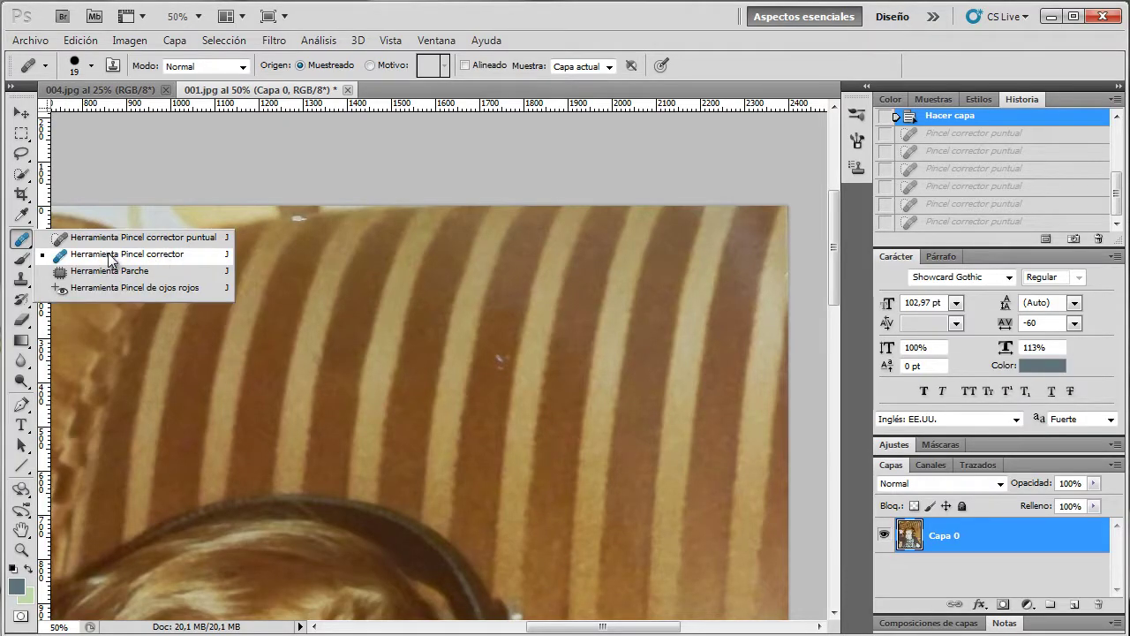
click(111, 258)
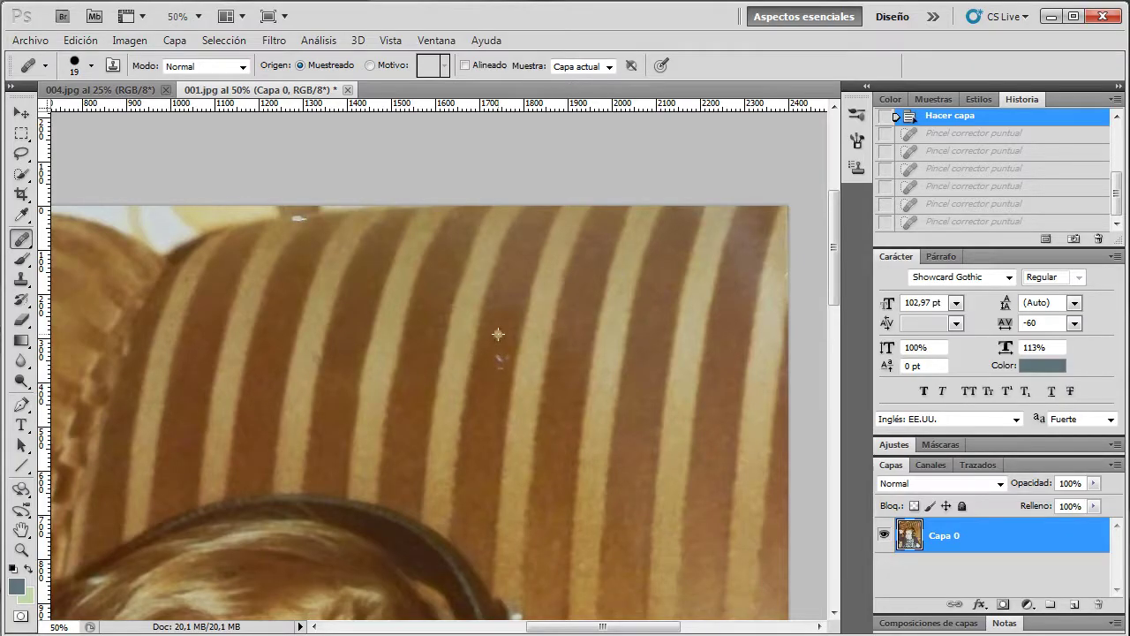
drag(498, 362, 492, 366)
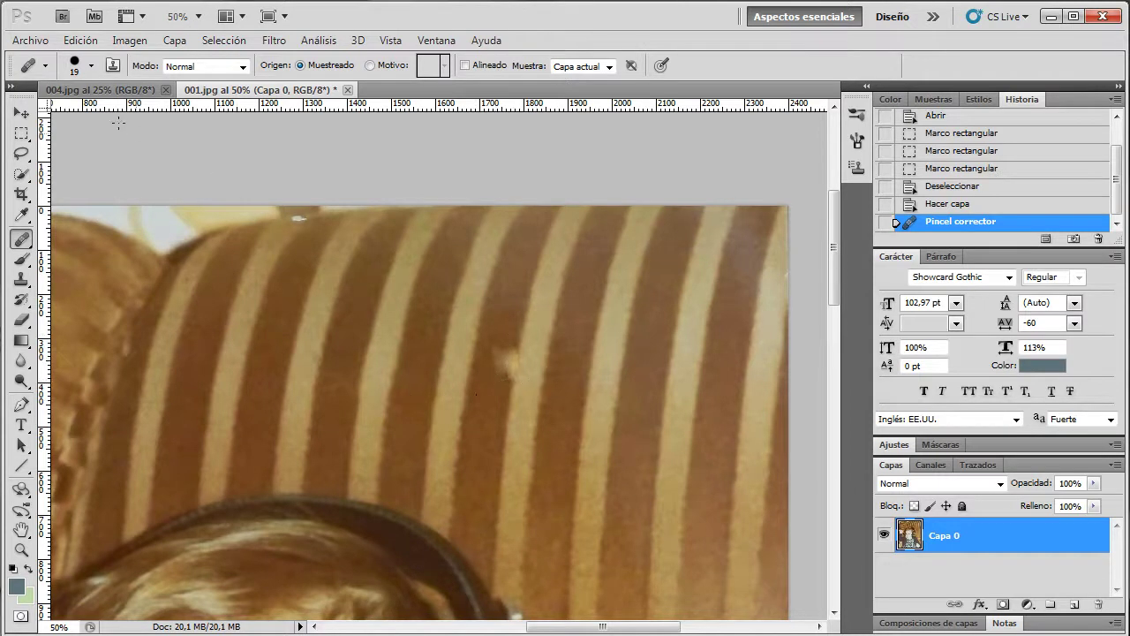
click(81, 39)
click(92, 87)
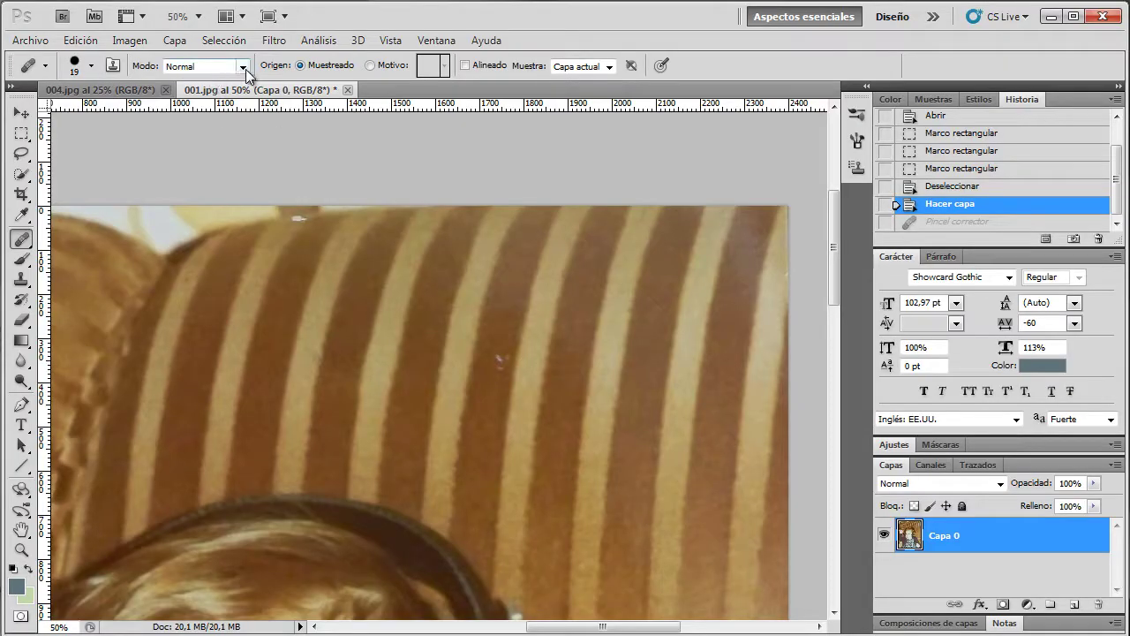
Set the healing brush to 37 px size and 37% hardness.
click(91, 66)
drag(44, 111, 61, 112)
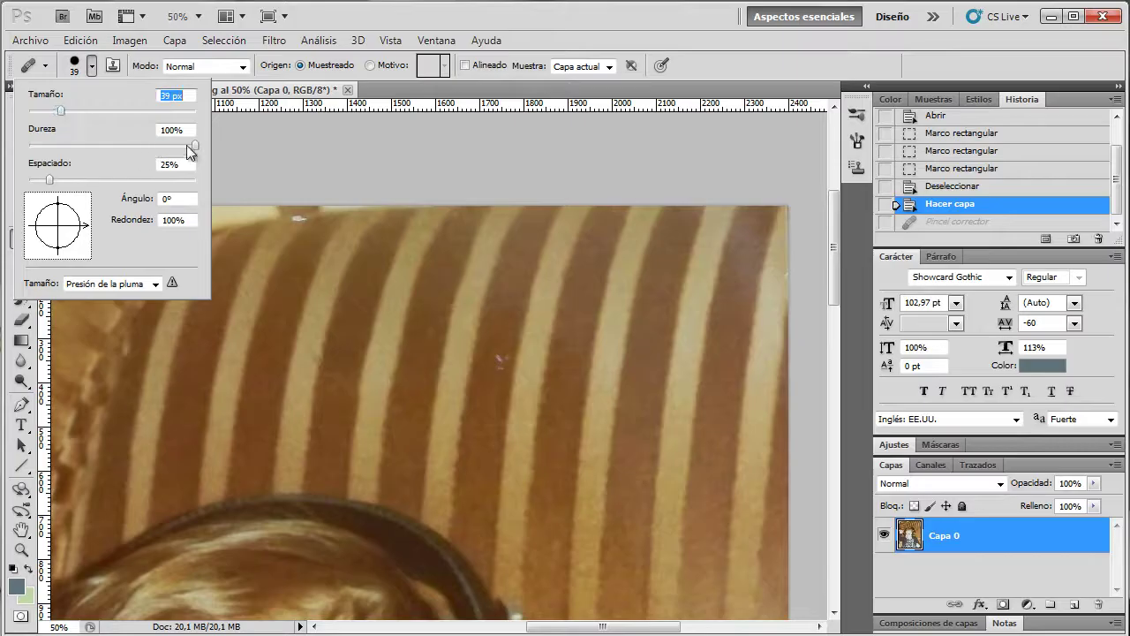
mouse_move(194, 145)
mouse_down()
mouse_move(92, 157)
mouse_move(105, 159)
mouse_up()
click(632, 28)
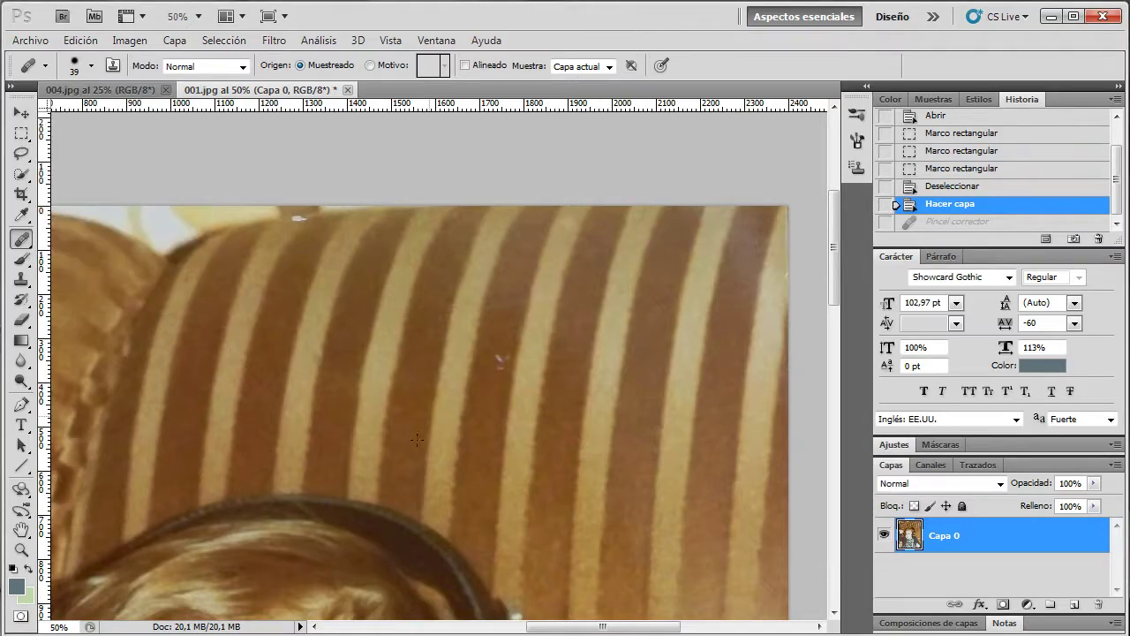
Heal the sofa speck and the white speck near the top stripe from sampled clean stripes.
alt+click(503, 339)
click(507, 330)
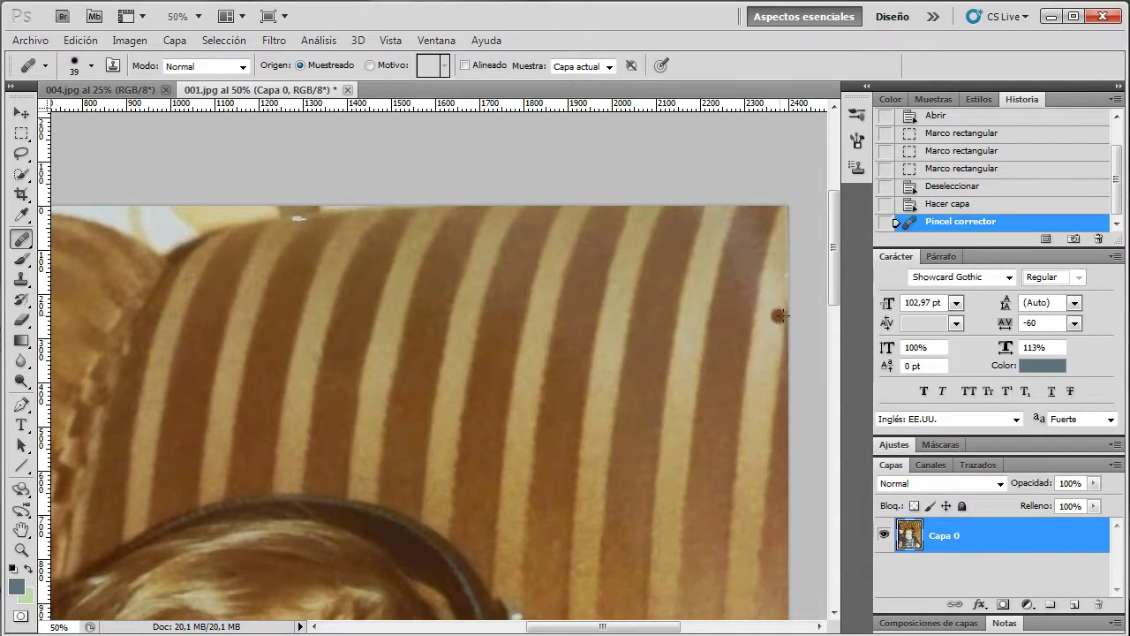
drag(837, 301, 838, 294)
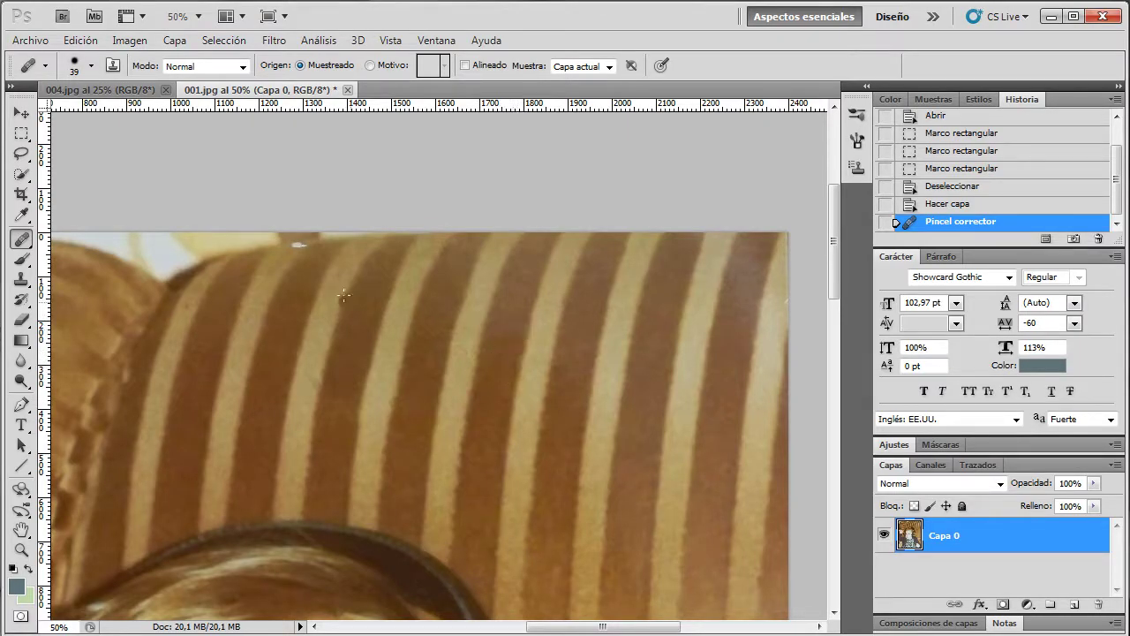
alt+click(284, 257)
click(300, 244)
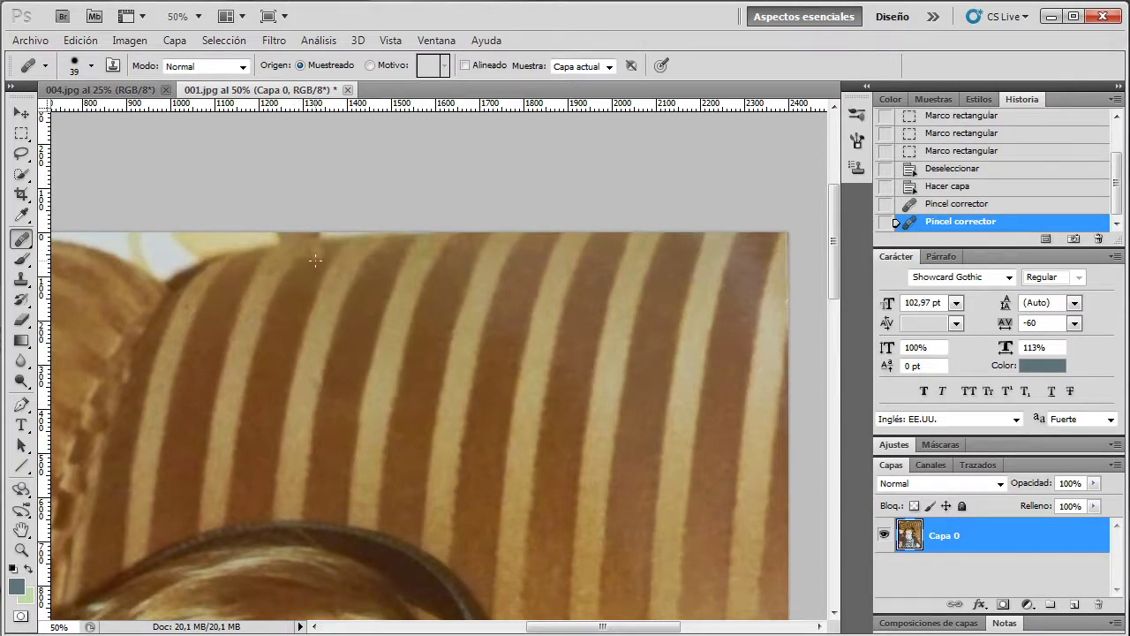
click(93, 44)
click(101, 92)
drag(282, 247, 302, 246)
Heal the white spot beside the child's right eye, then undo that heal.
drag(837, 282, 837, 399)
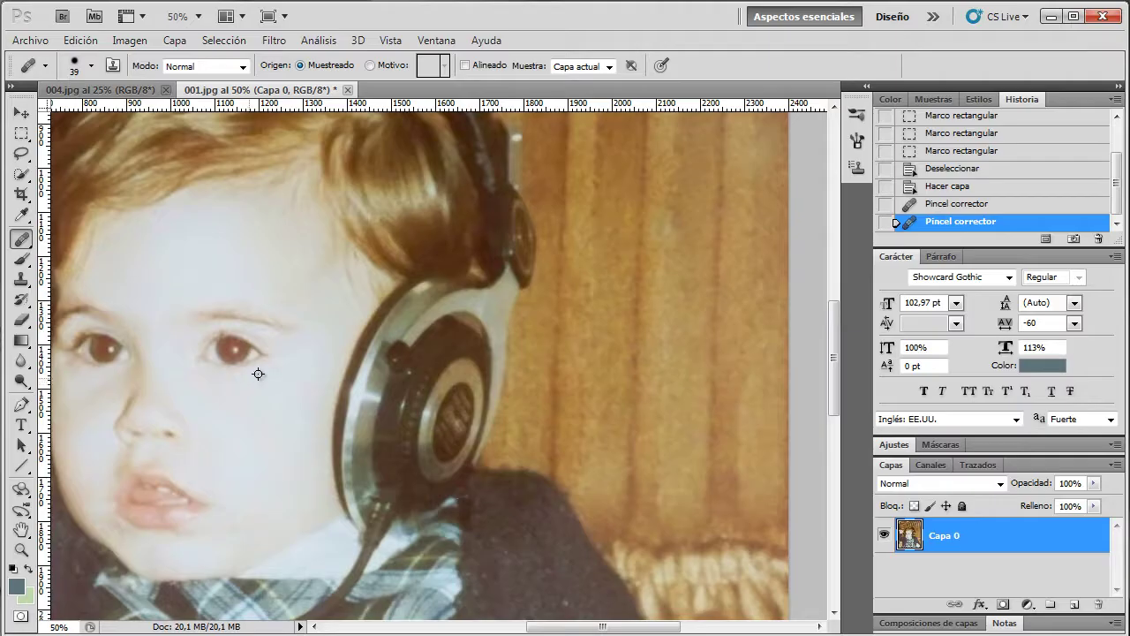
click(256, 355)
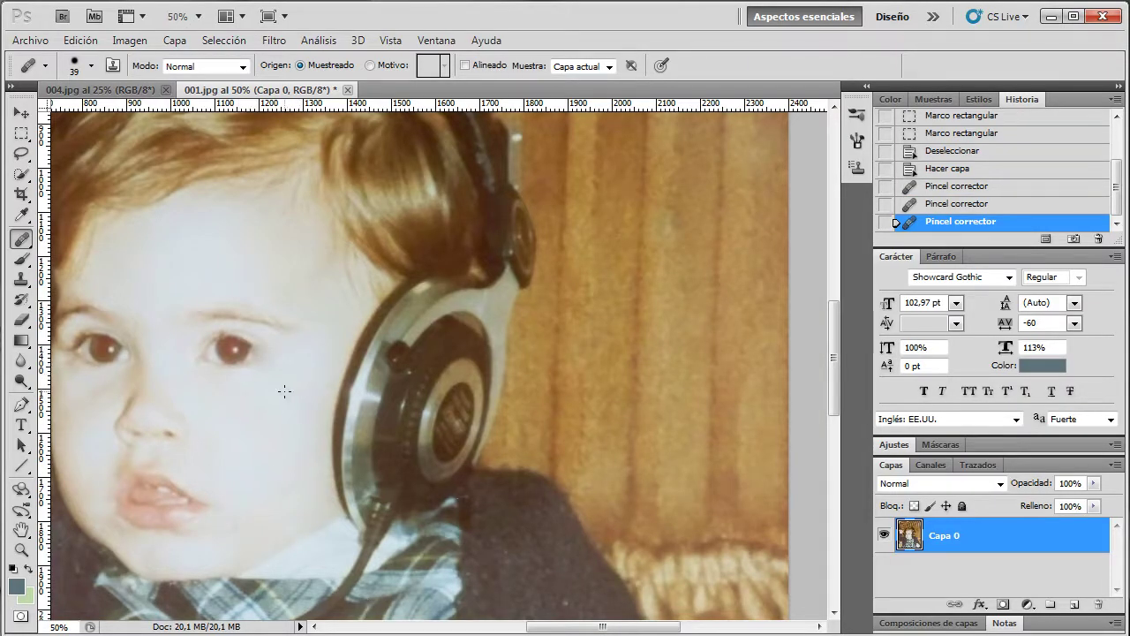
drag(252, 363, 261, 381)
click(80, 39)
click(111, 96)
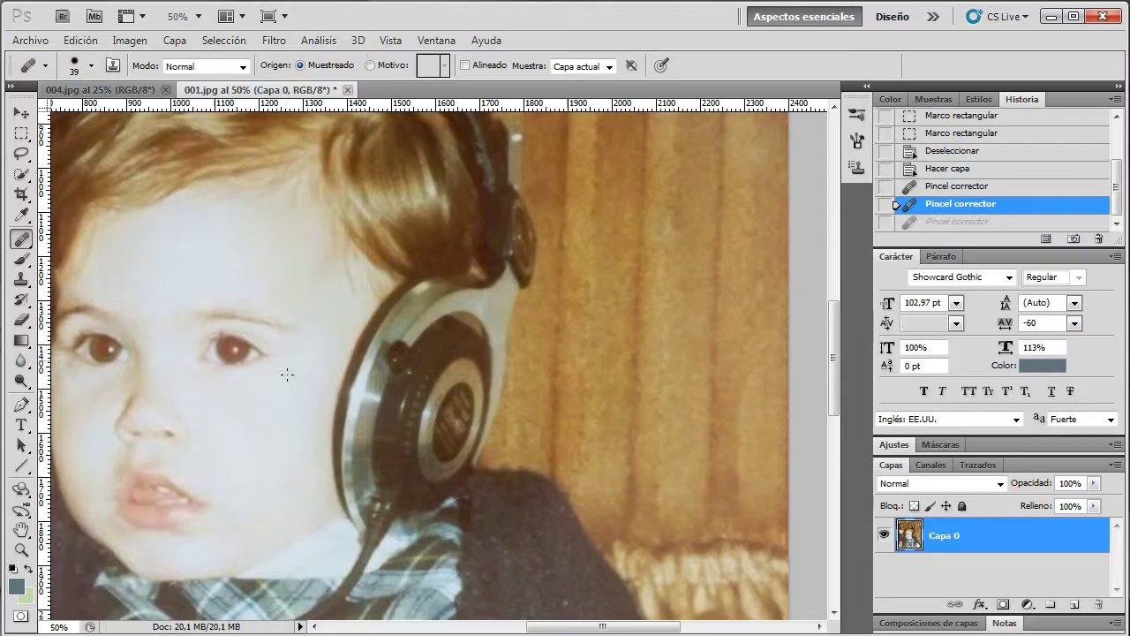
drag(665, 628, 609, 629)
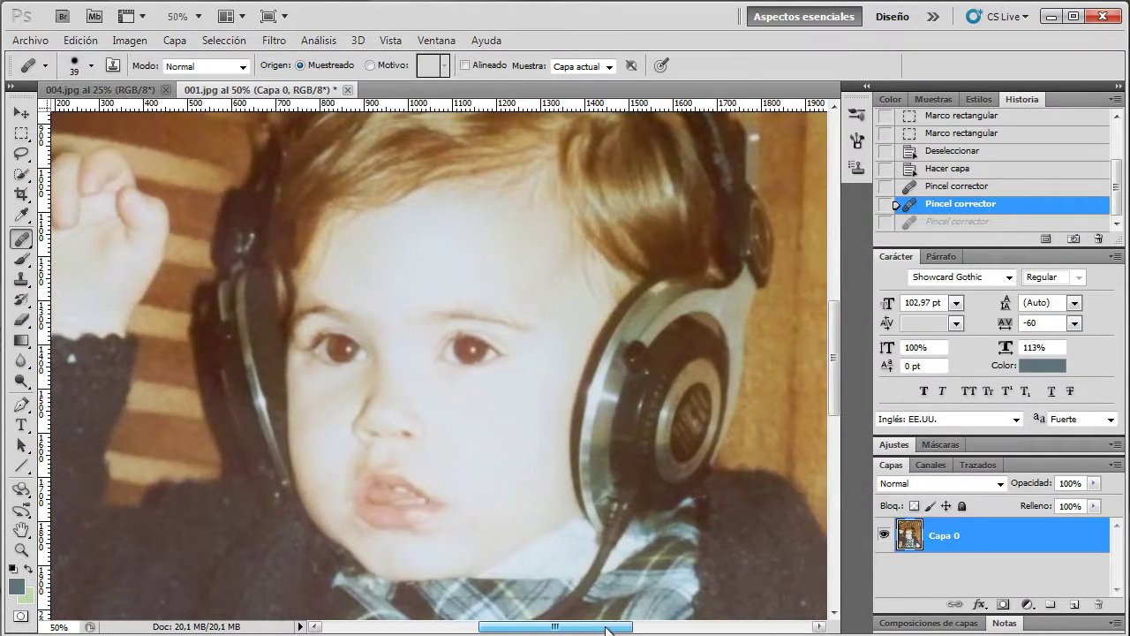
right_click(21, 238)
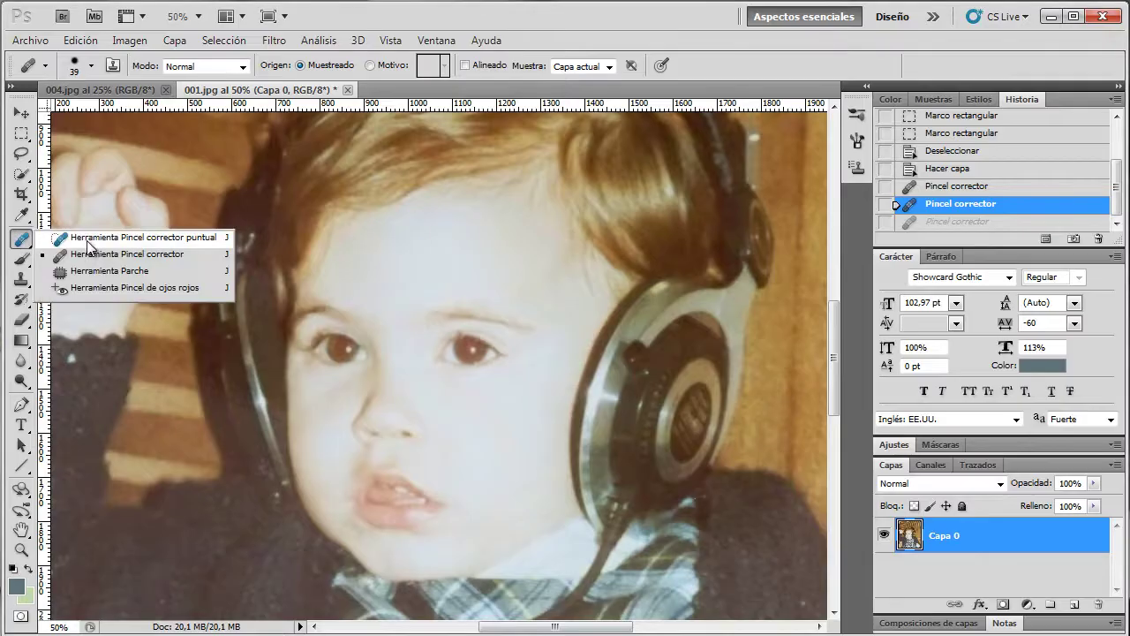
Switch to the Patch Tool, undo a trial patch, and step back past the healing strokes.
click(150, 268)
mouse_move(497, 272)
mouse_down()
mouse_move(542, 340)
mouse_move(494, 272)
mouse_up()
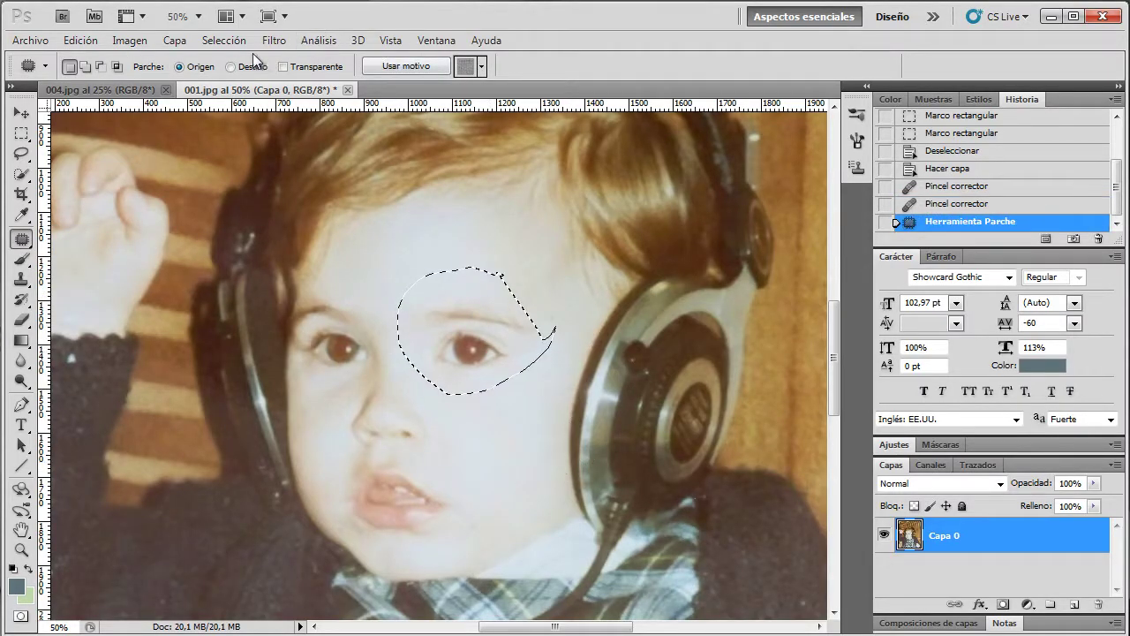
click(81, 40)
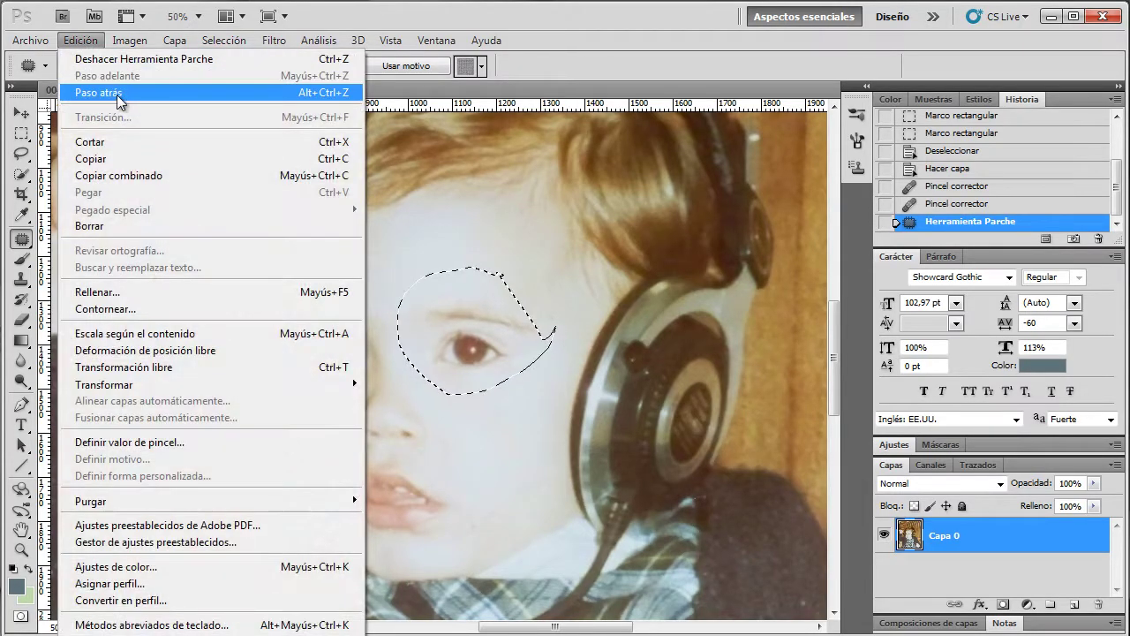
click(117, 93)
drag(833, 357, 832, 260)
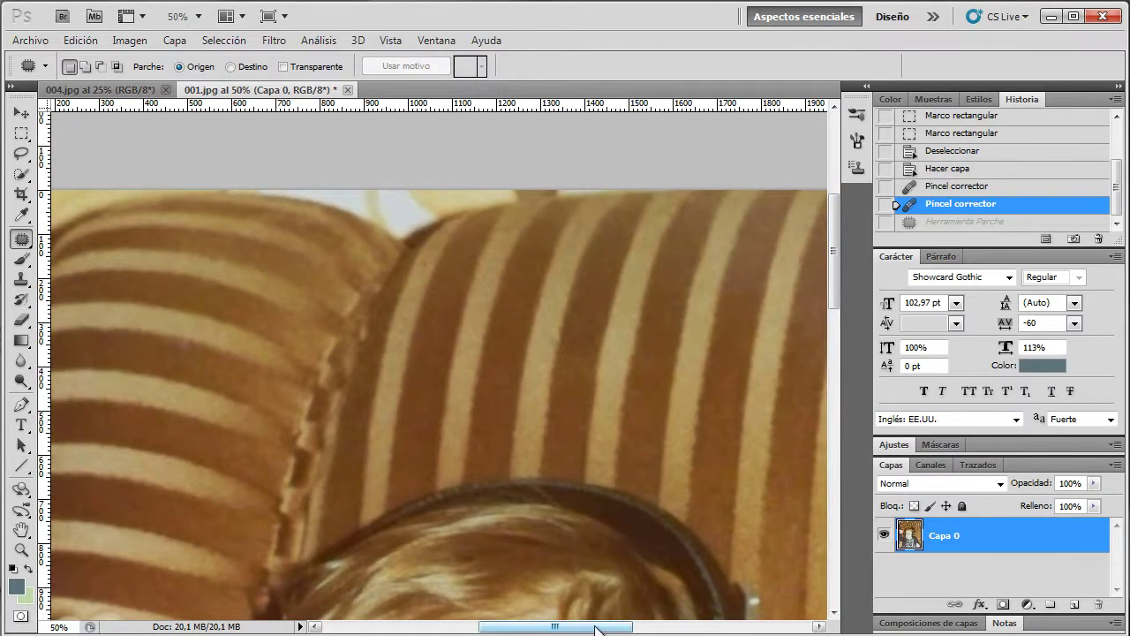
drag(597, 628, 653, 629)
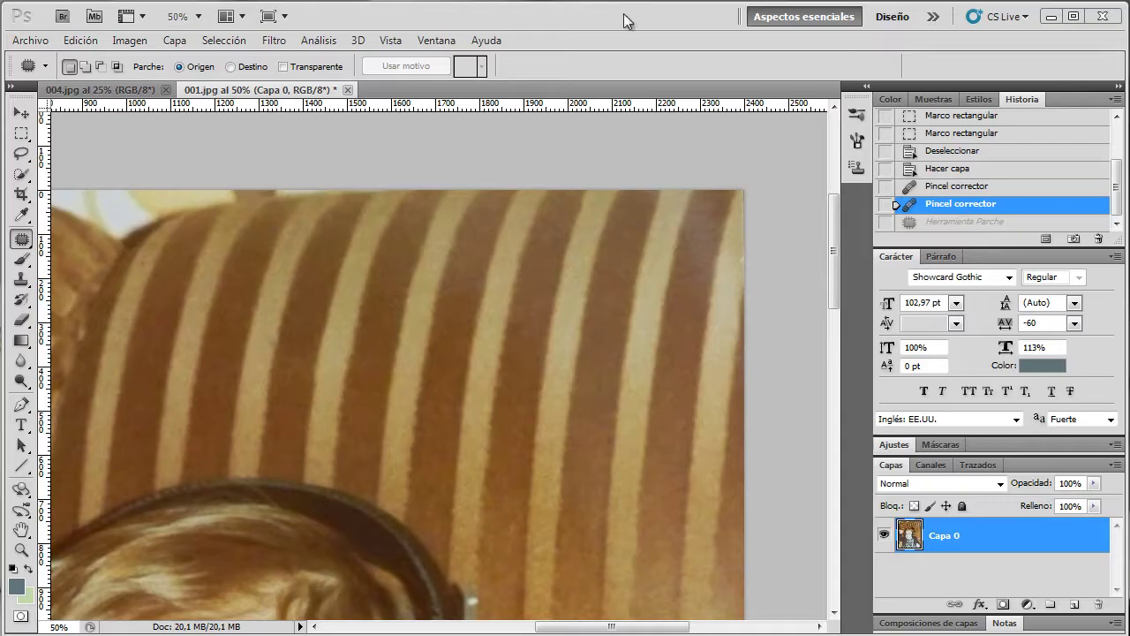
key(ctrl+alt+z)
key(ctrl+alt+z)
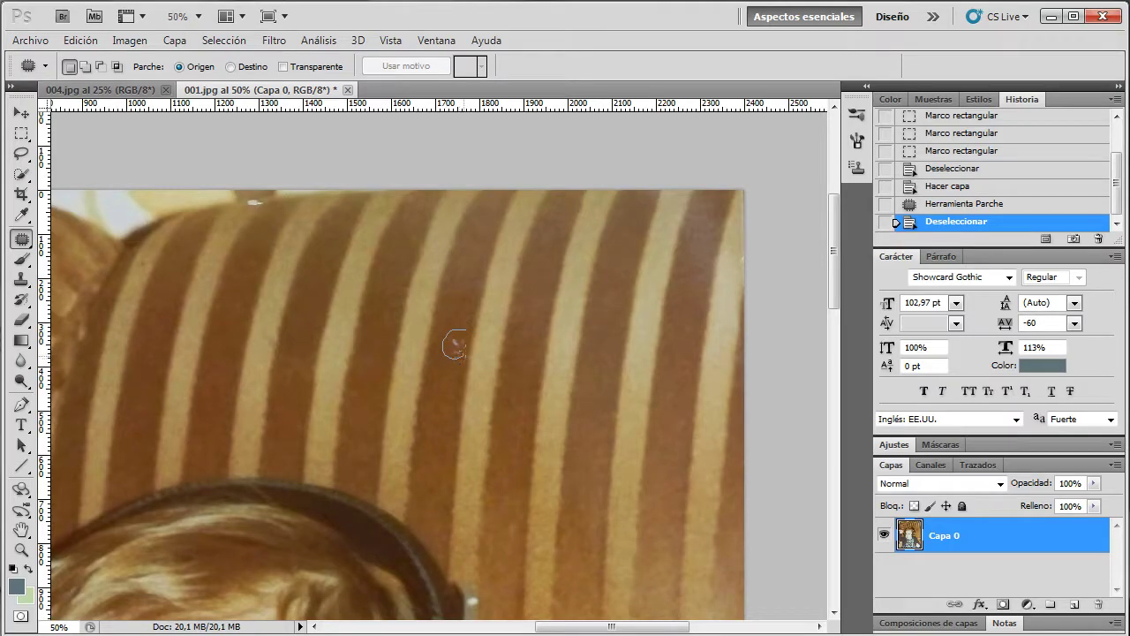
Patch a spot on the striped cushion with clean stripes below, then deselect.
drag(463, 333, 454, 333)
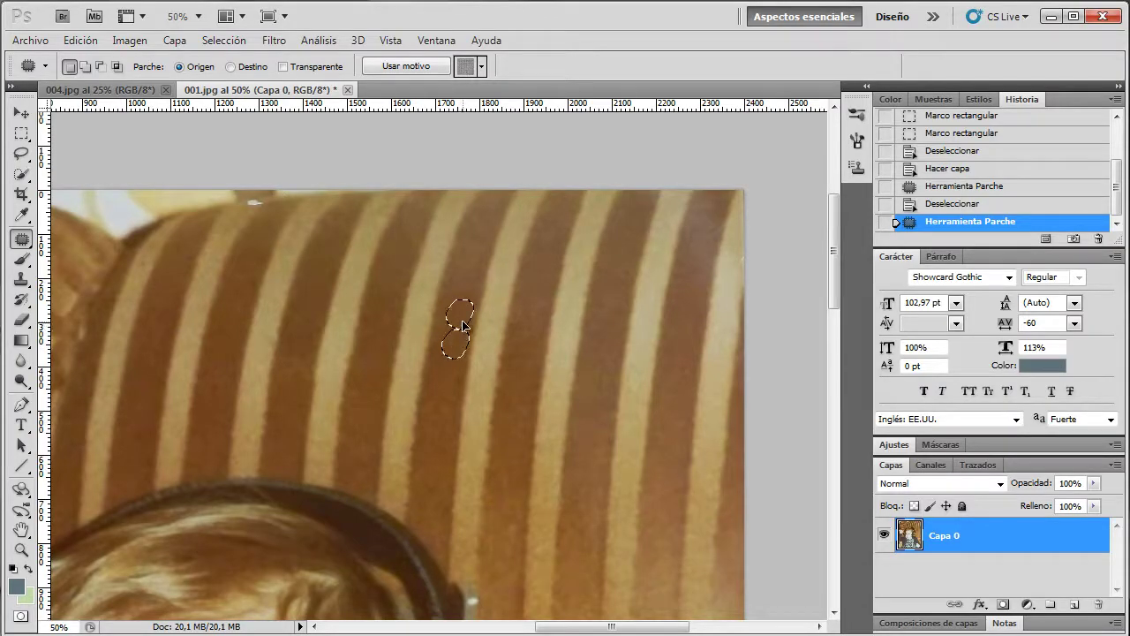
drag(460, 349, 449, 391)
drag(450, 391, 449, 390)
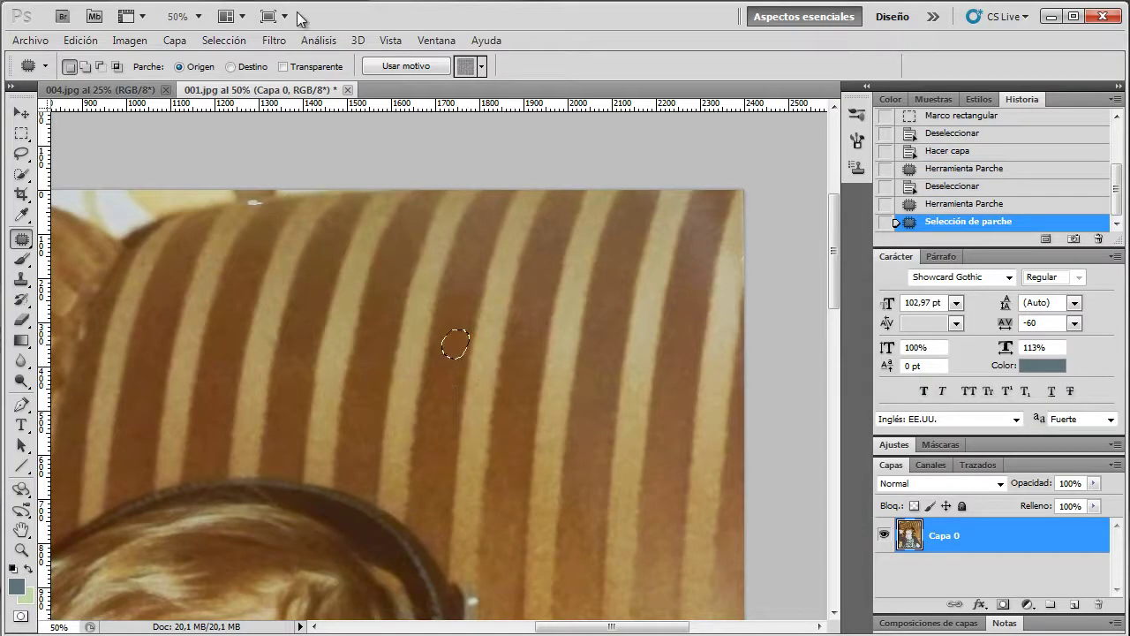
click(221, 40)
click(228, 76)
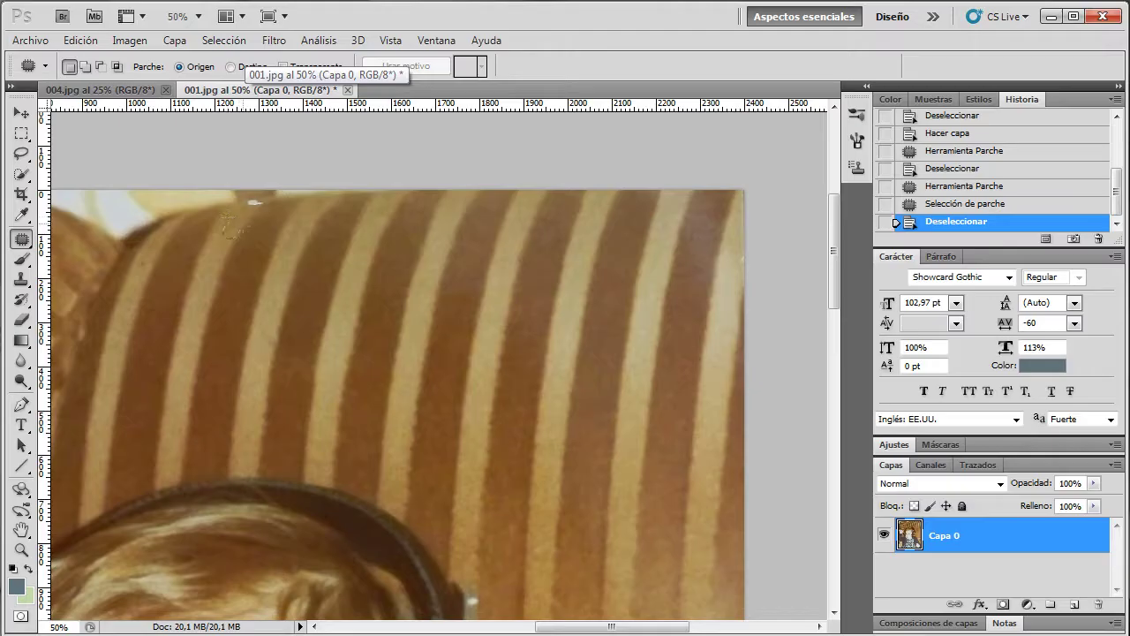
Patch another cushion spot and the white fleck at its top edge, then deselect.
drag(229, 217, 231, 220)
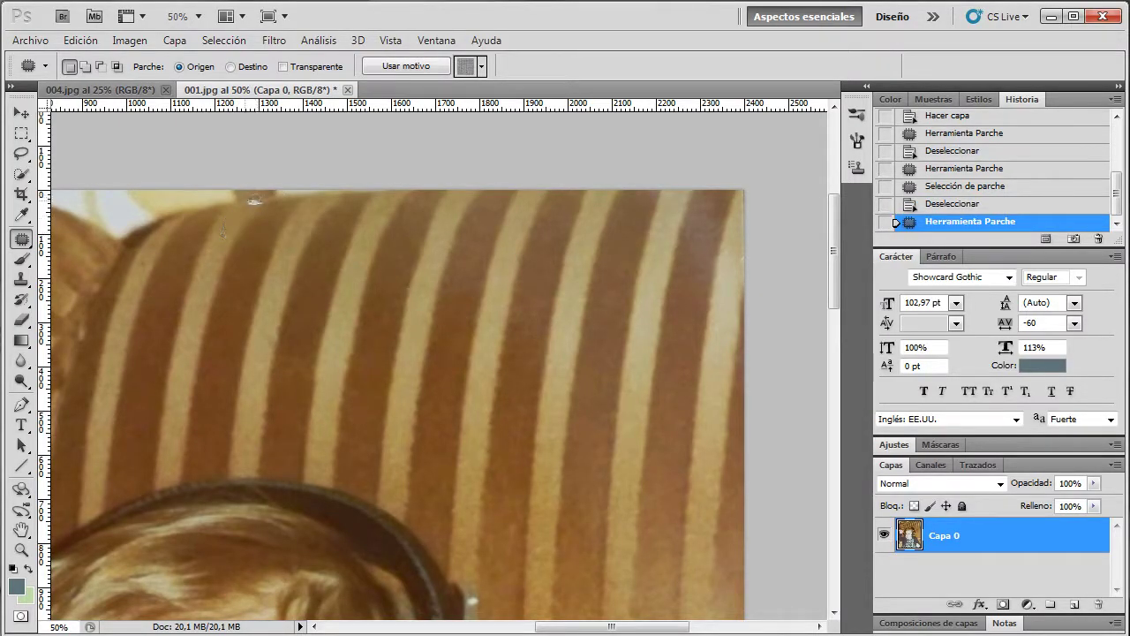
drag(252, 203, 252, 204)
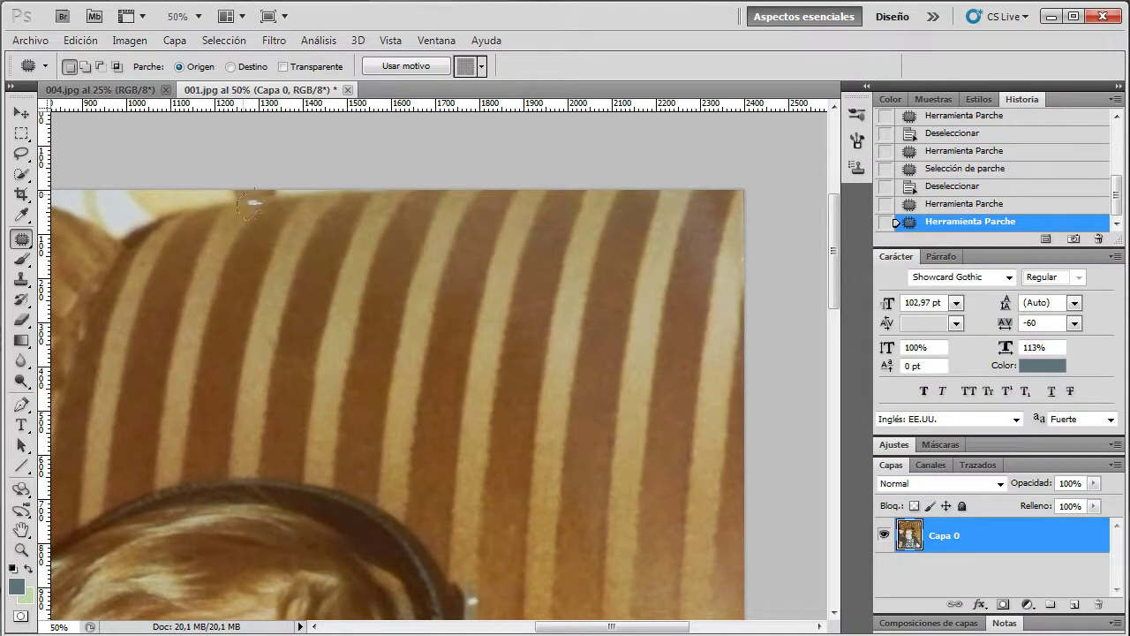
drag(255, 203, 227, 242)
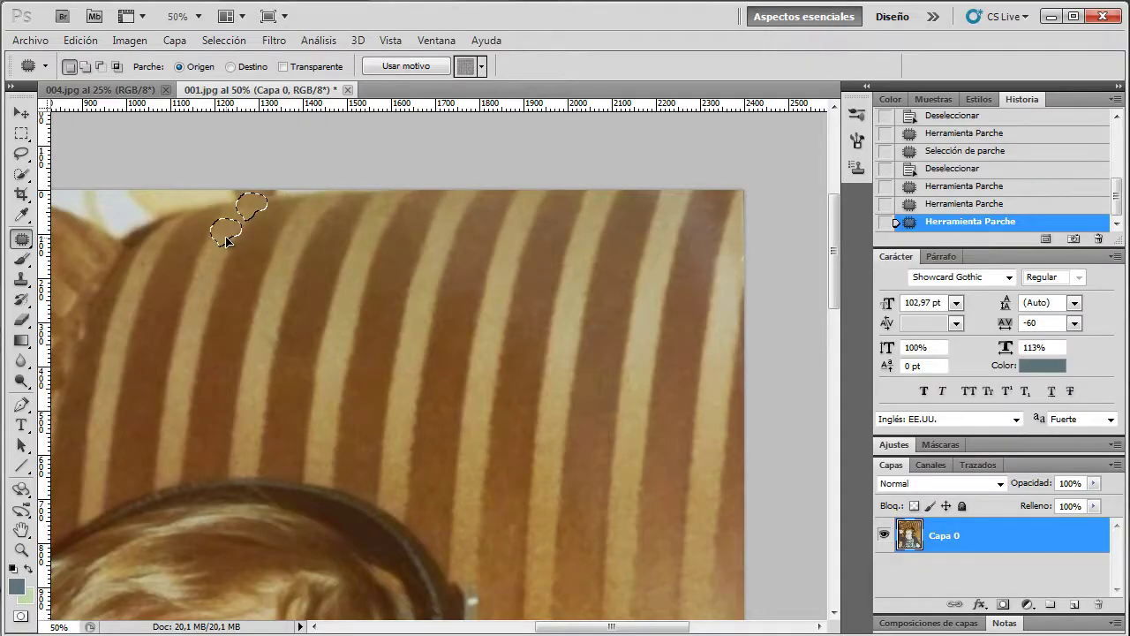
drag(237, 205, 245, 202)
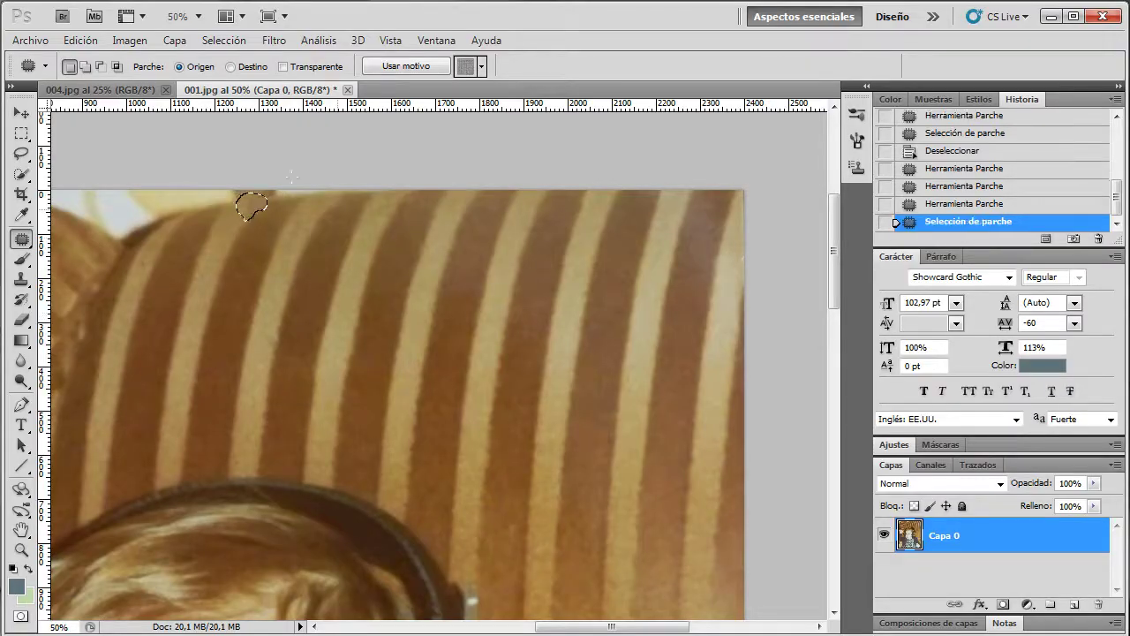
click(223, 40)
click(241, 78)
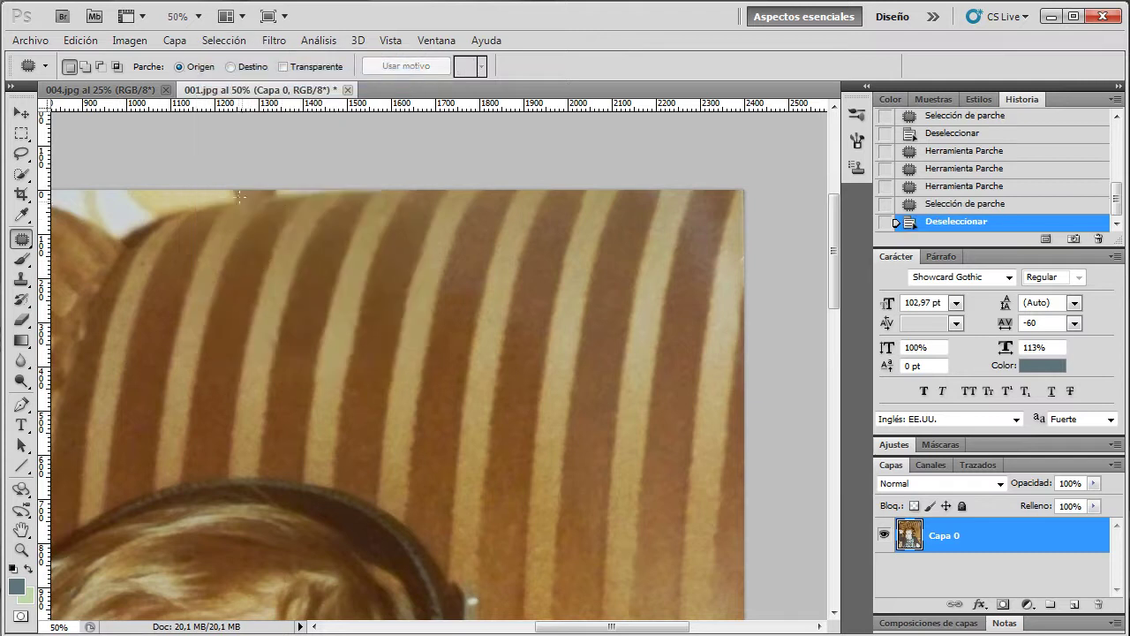
drag(833, 252, 833, 358)
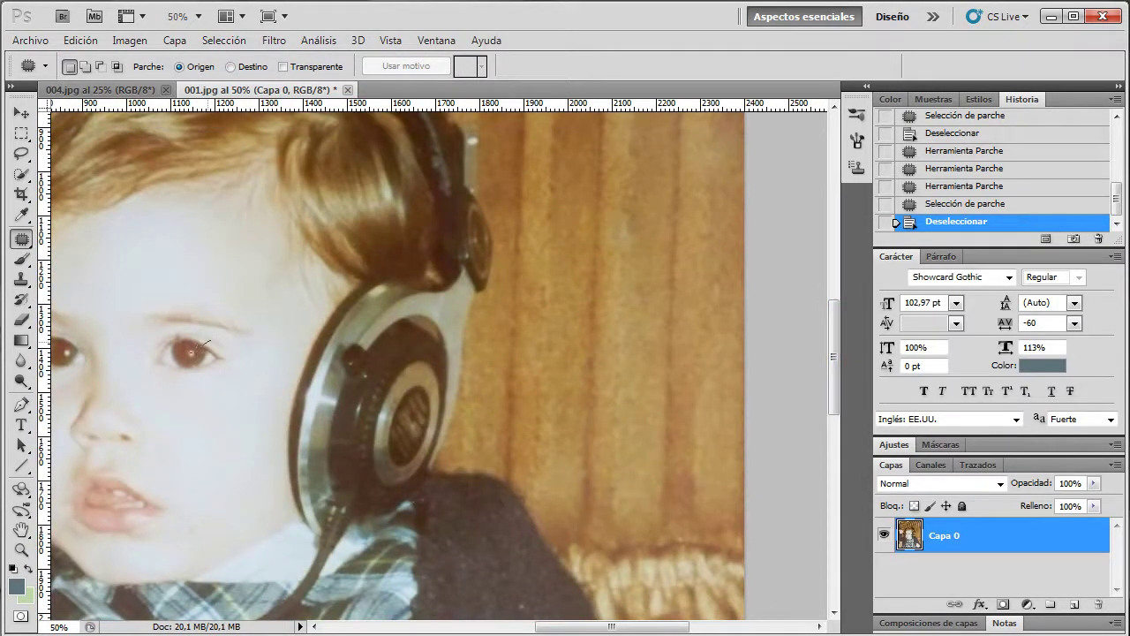
Patch the spot beside the child's eye, revert it, clear the selection, and select the Clone Stamp.
drag(211, 344, 233, 414)
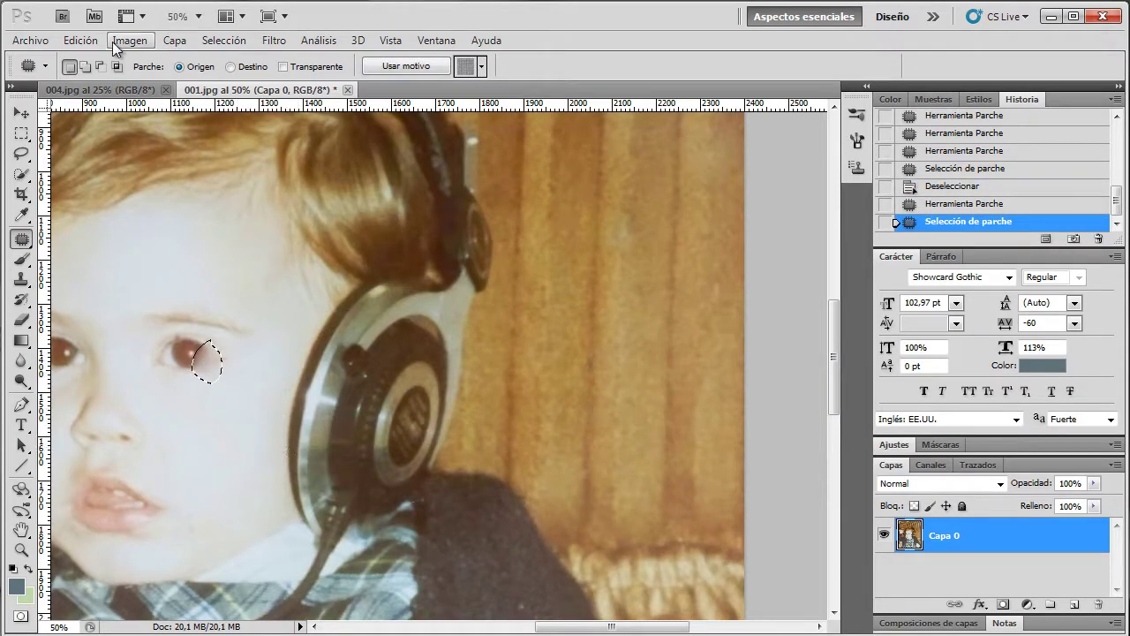
click(70, 41)
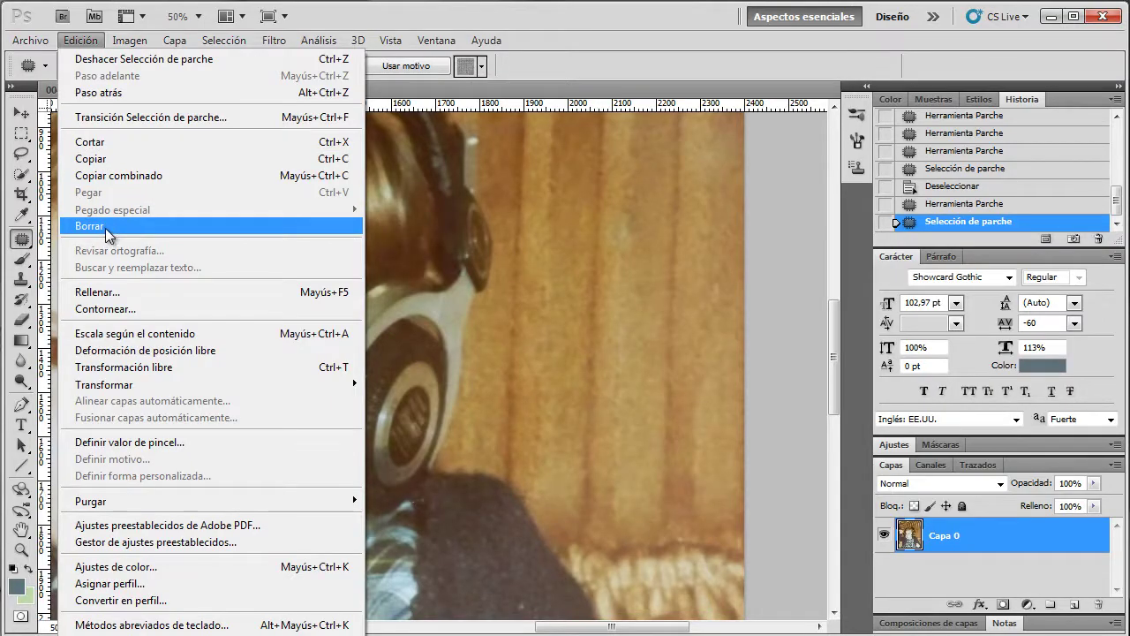
click(222, 40)
click(241, 73)
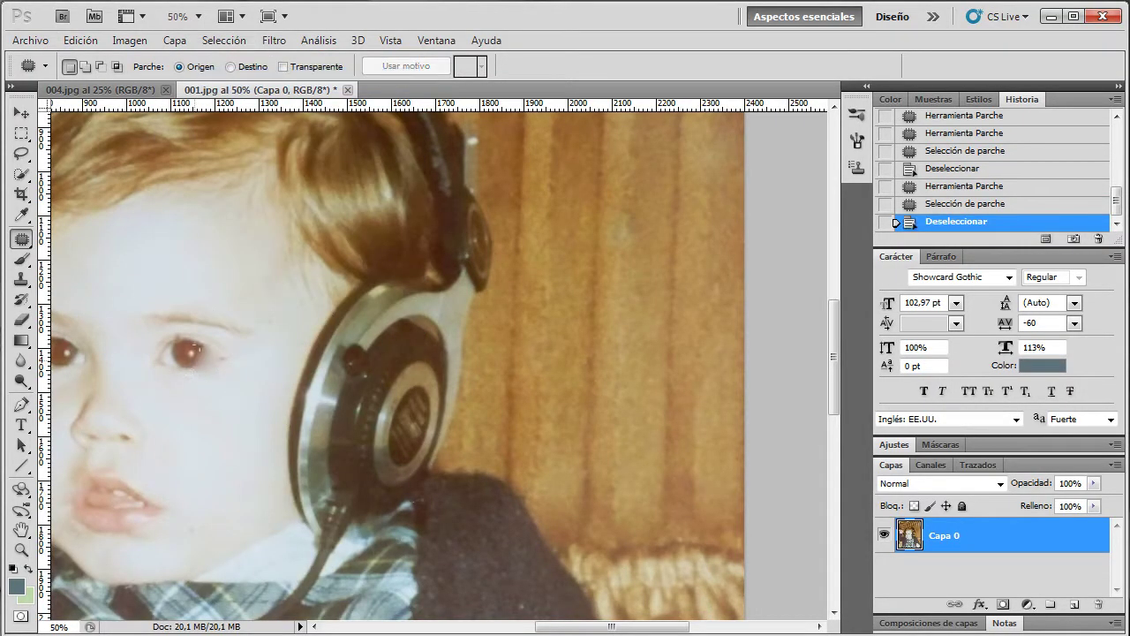
click(88, 41)
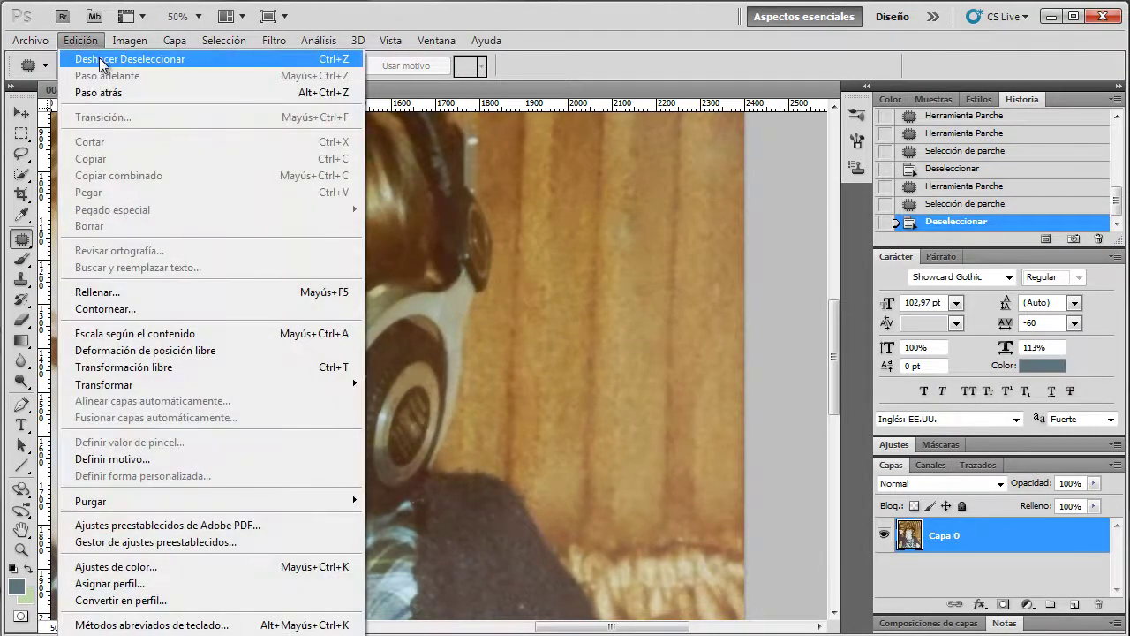
click(101, 60)
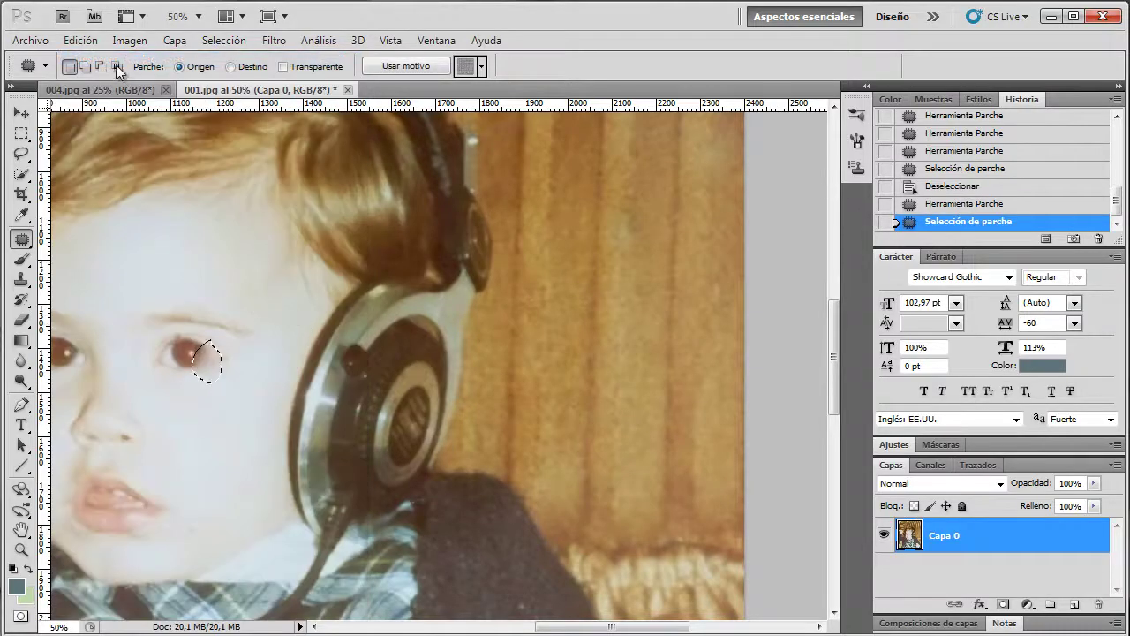
click(80, 40)
click(93, 91)
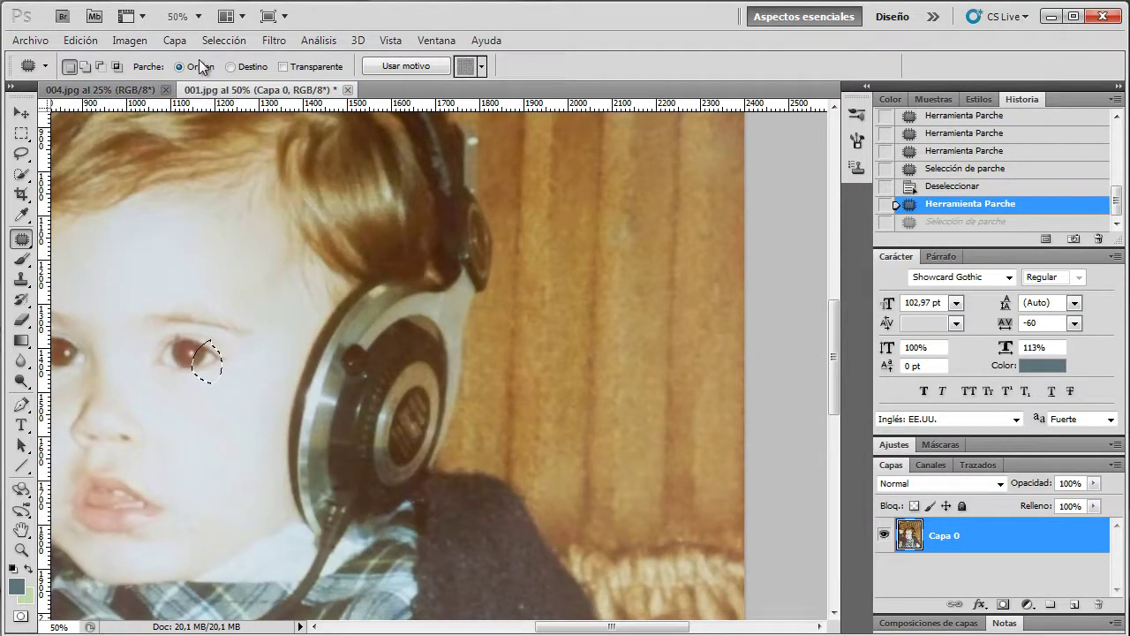
click(224, 40)
click(234, 76)
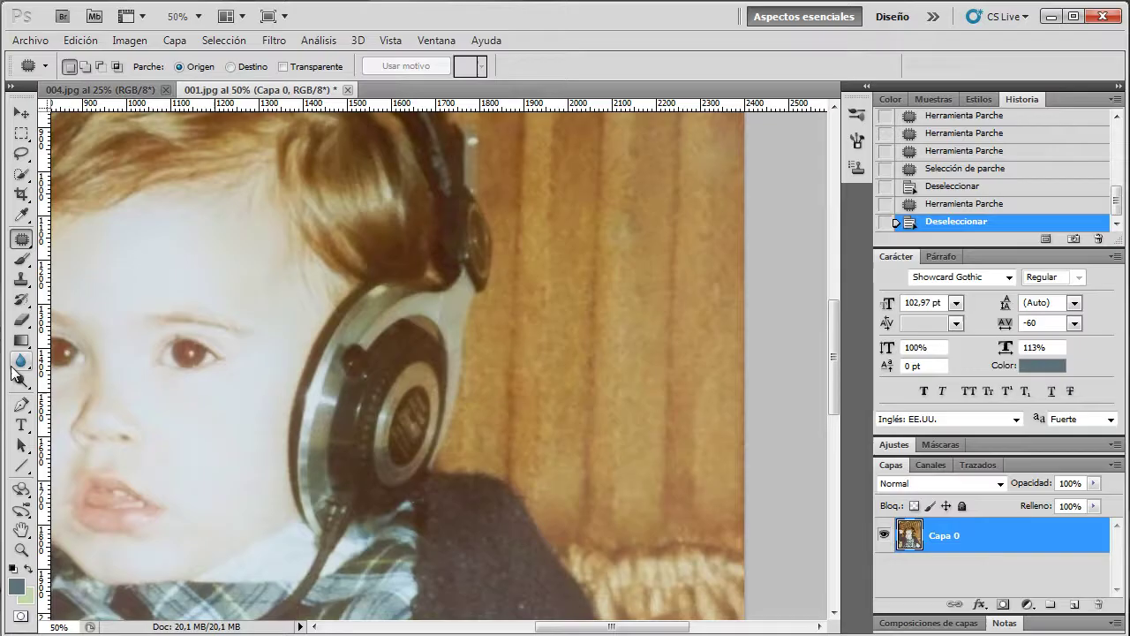
click(22, 281)
right_click(23, 281)
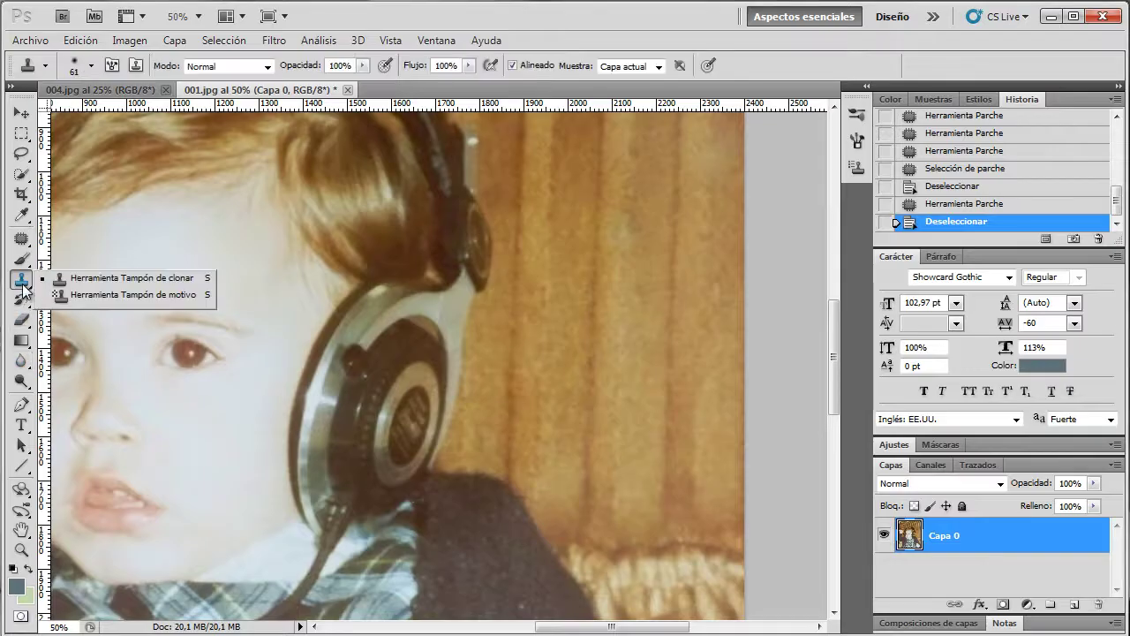
Keep the standard Clone Stamp, step back to the earlier patch state, and deselect.
click(97, 274)
drag(840, 373, 840, 250)
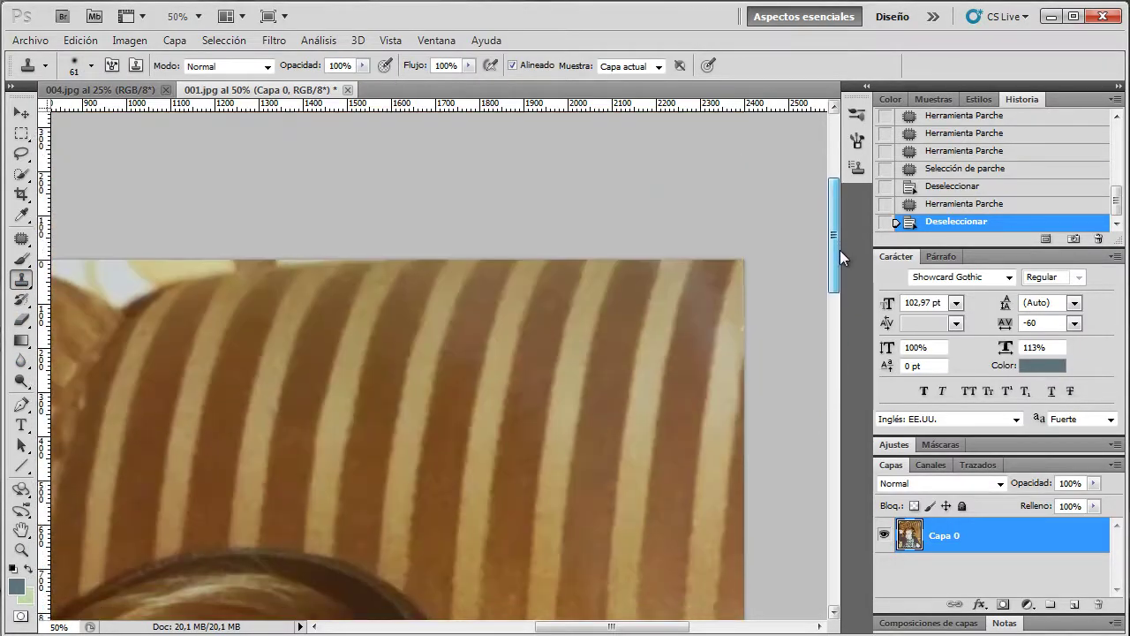
key(ctrl+alt+z)
key(ctrl+alt+z)
key(ctrl+alt+z)
key(ctrl+alt+z)
key(ctrl+alt+z)
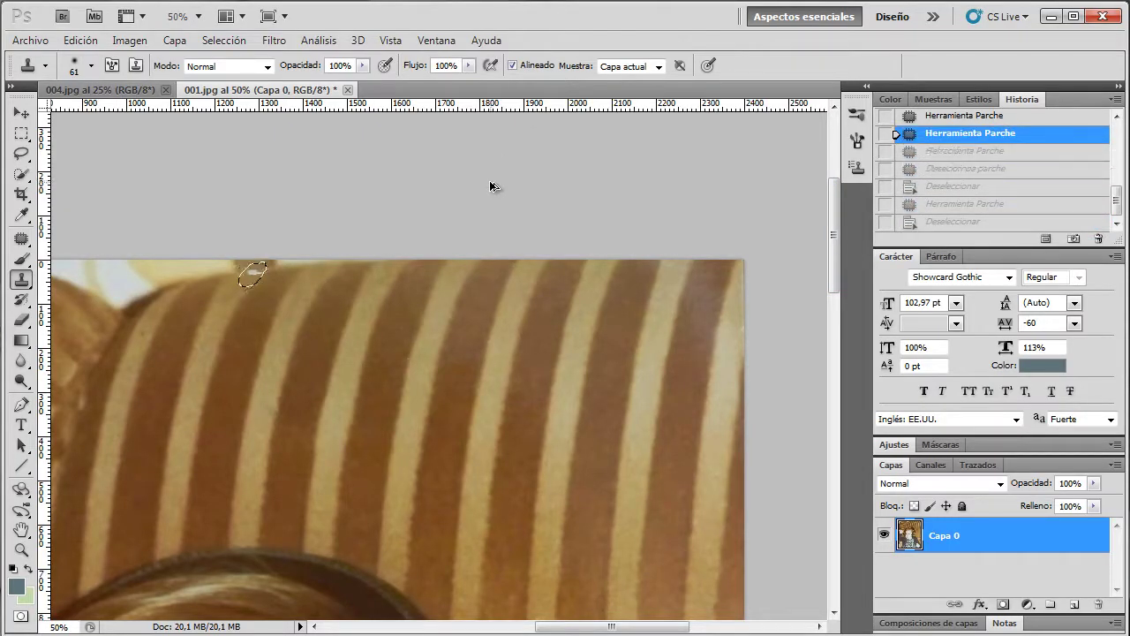
key(ctrl+alt+z)
key(ctrl+alt+z)
key(ctrl+alt+z)
key(ctrl+alt+z)
key(ctrl+alt+z)
key(ctrl+alt+z)
click(232, 40)
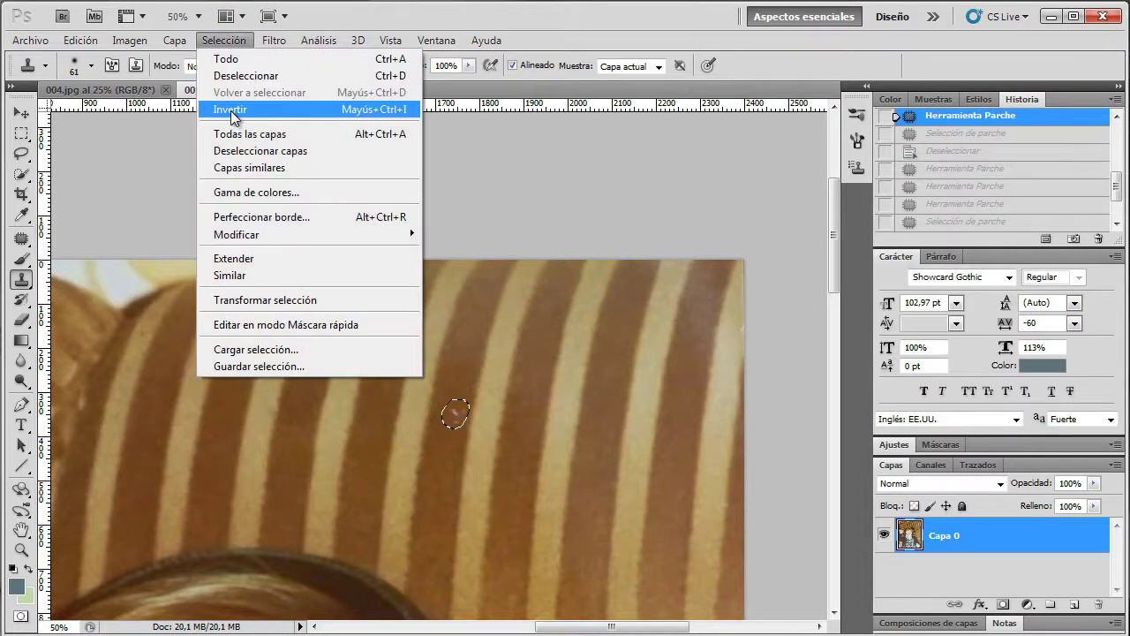
click(240, 79)
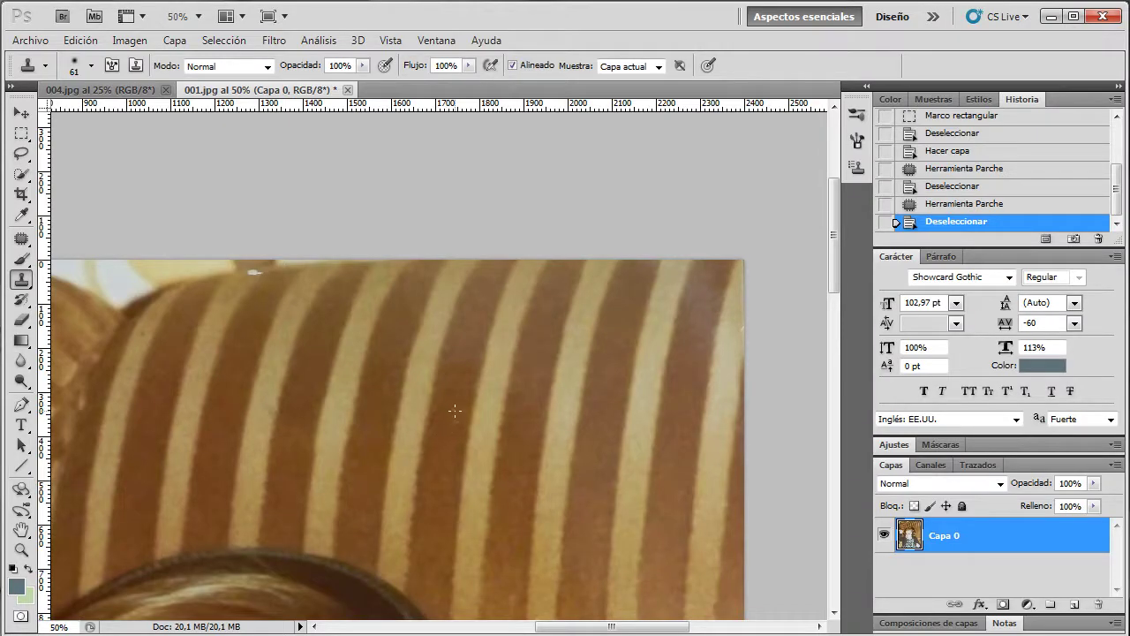
Clone clean stripe texture over spots on the striped chair, stepping back the last stroke.
click(439, 457)
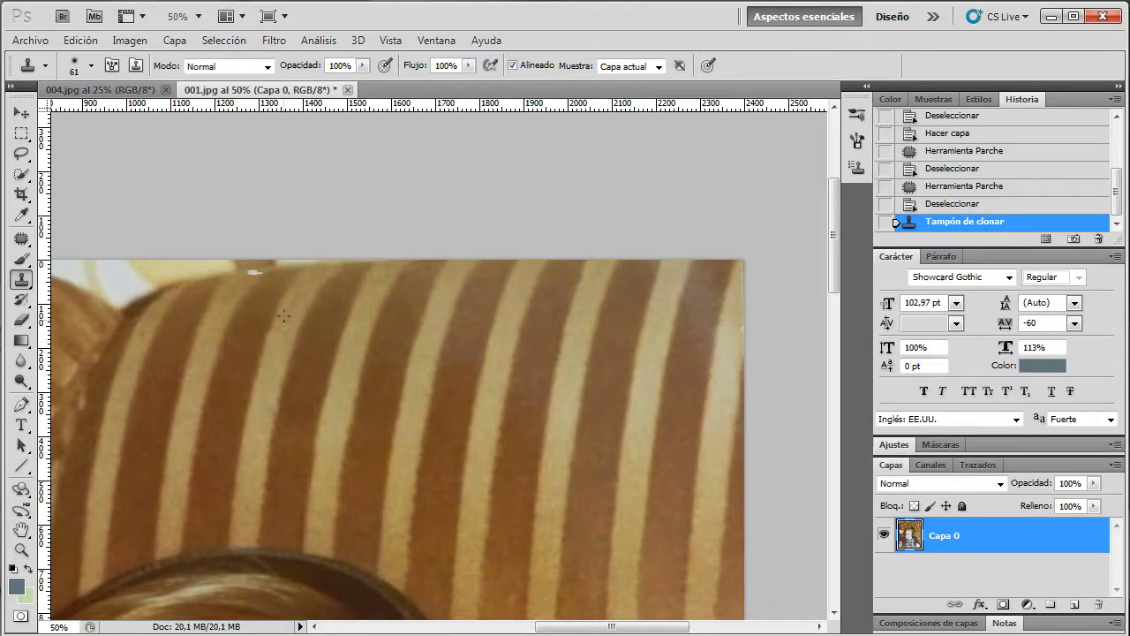
click(222, 298)
click(239, 447)
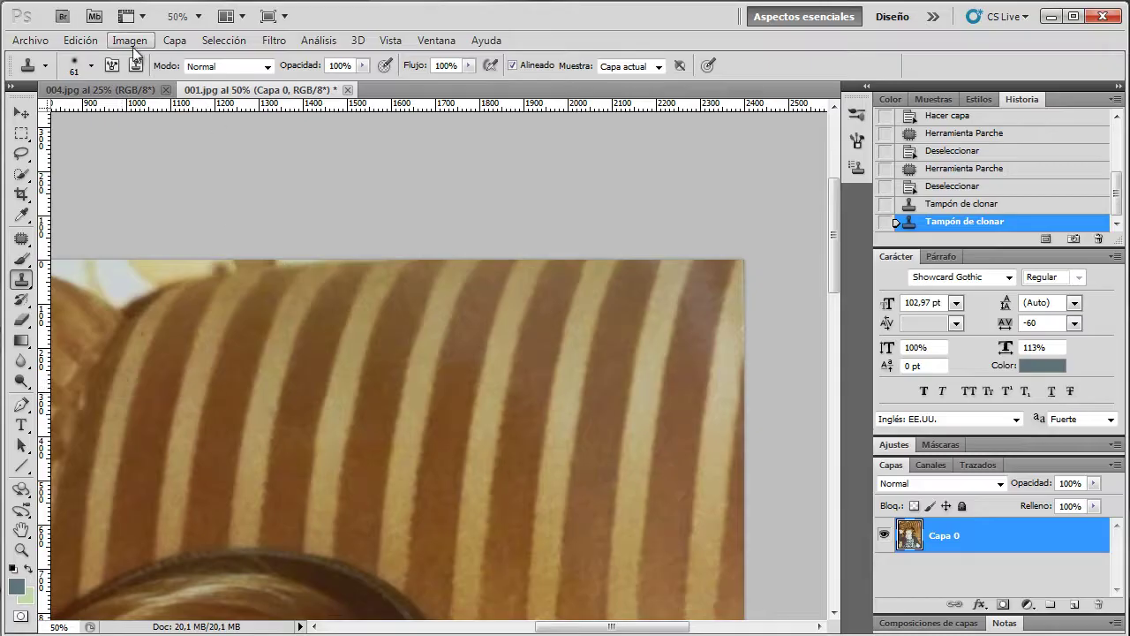
click(79, 39)
click(86, 93)
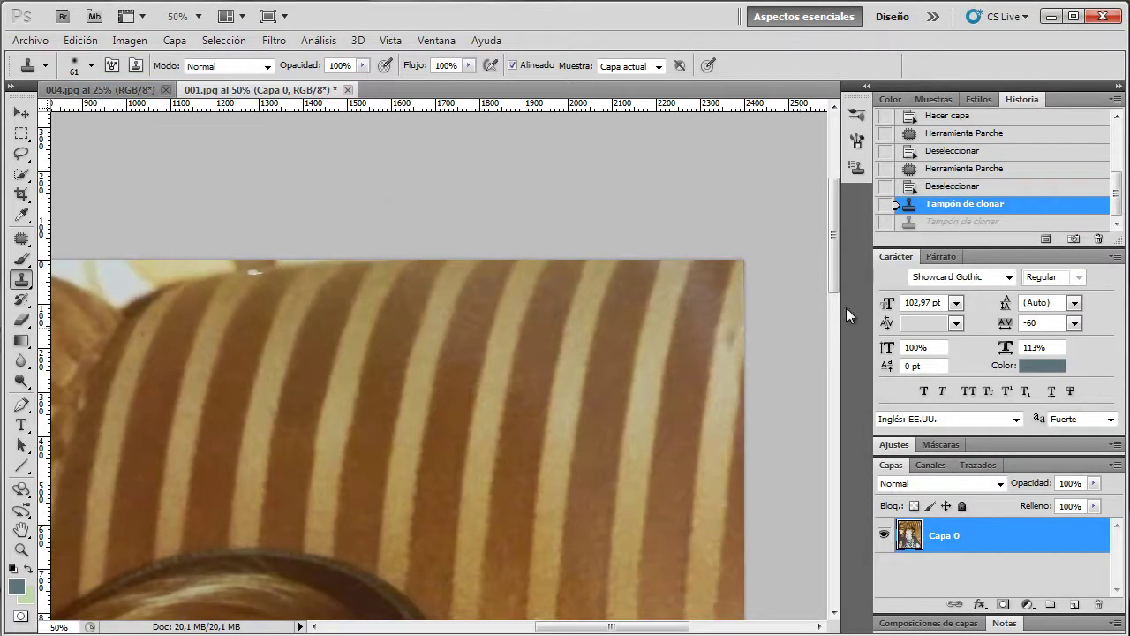
scroll(843, 309, down, 3)
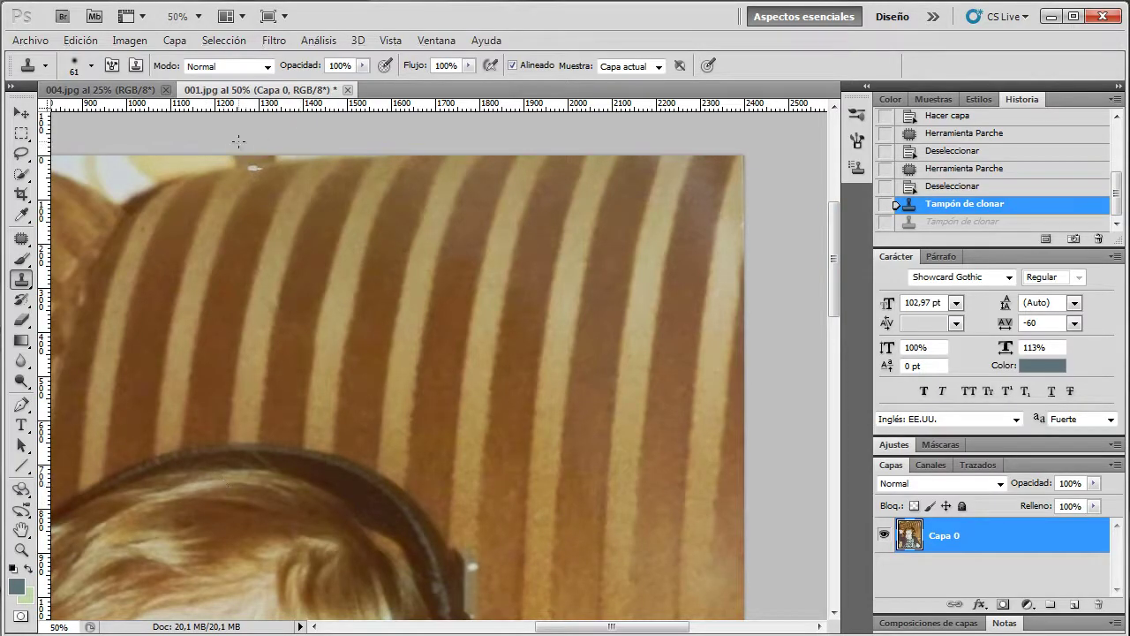
Clone over the chair's top edge and dark spots on the brown stripe, then step back.
mouse_move(260, 172)
mouse_down()
mouse_move(282, 198)
mouse_move(305, 181)
mouse_up()
drag(221, 225, 256, 248)
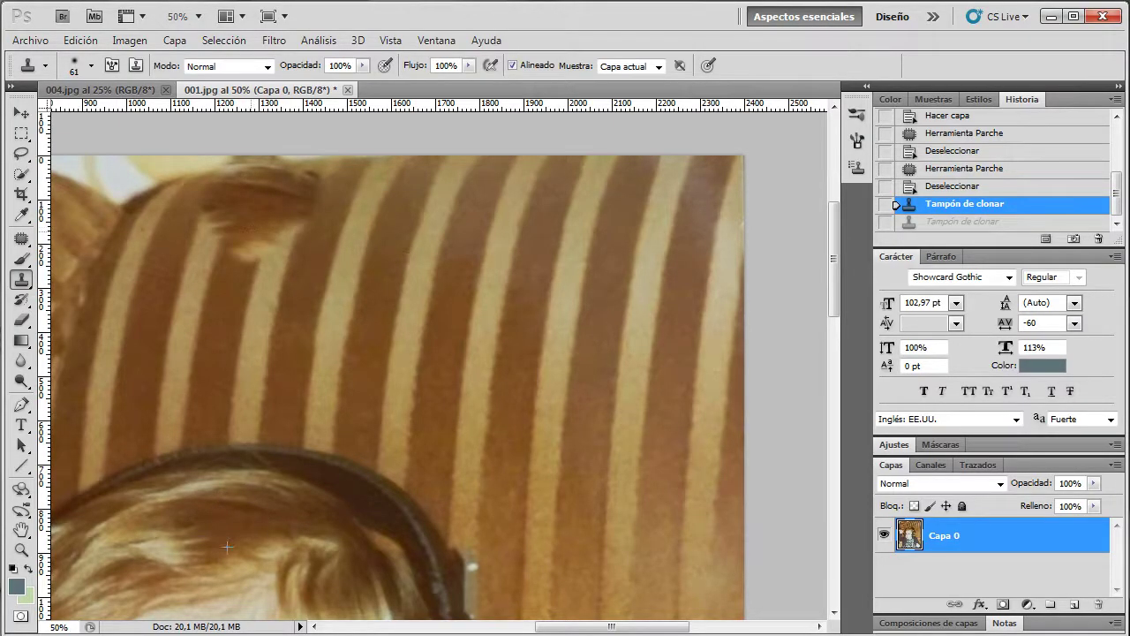
key(ctrl+z)
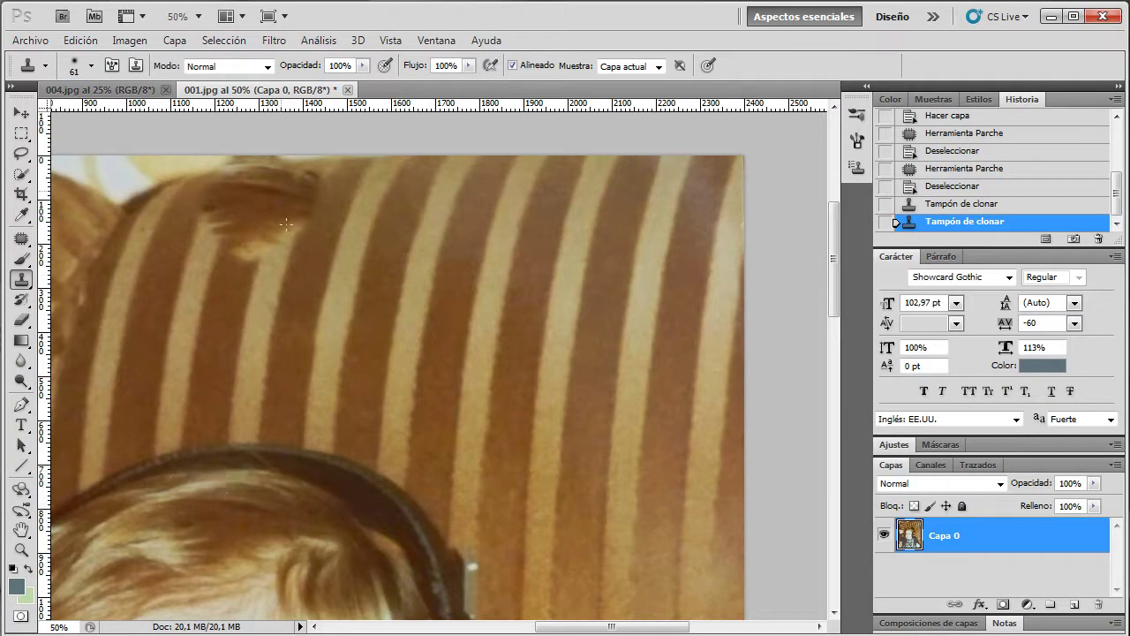
click(450, 311)
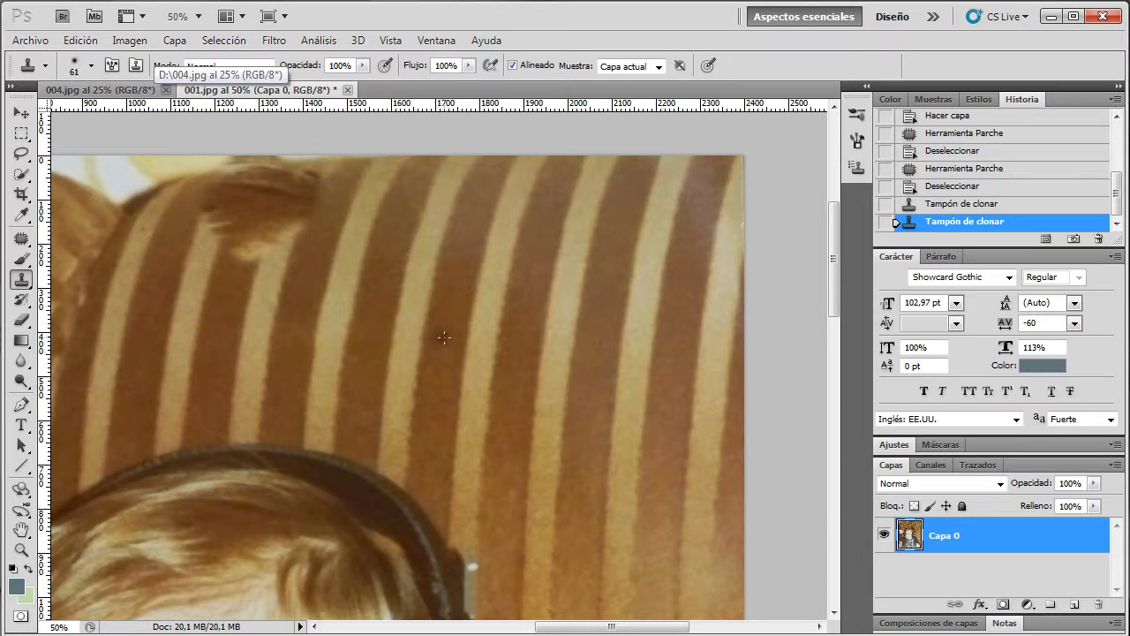
click(449, 333)
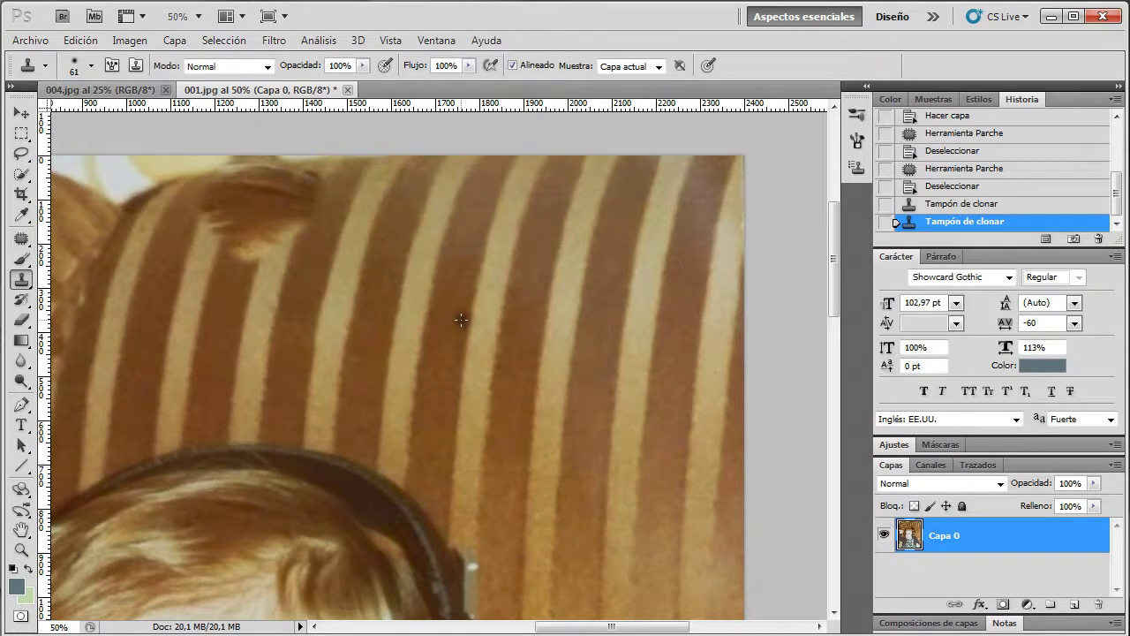
click(80, 41)
click(97, 92)
Discard the clone strokes back to the patched state and clear the selection.
click(450, 294)
key(ctrl+alt+z)
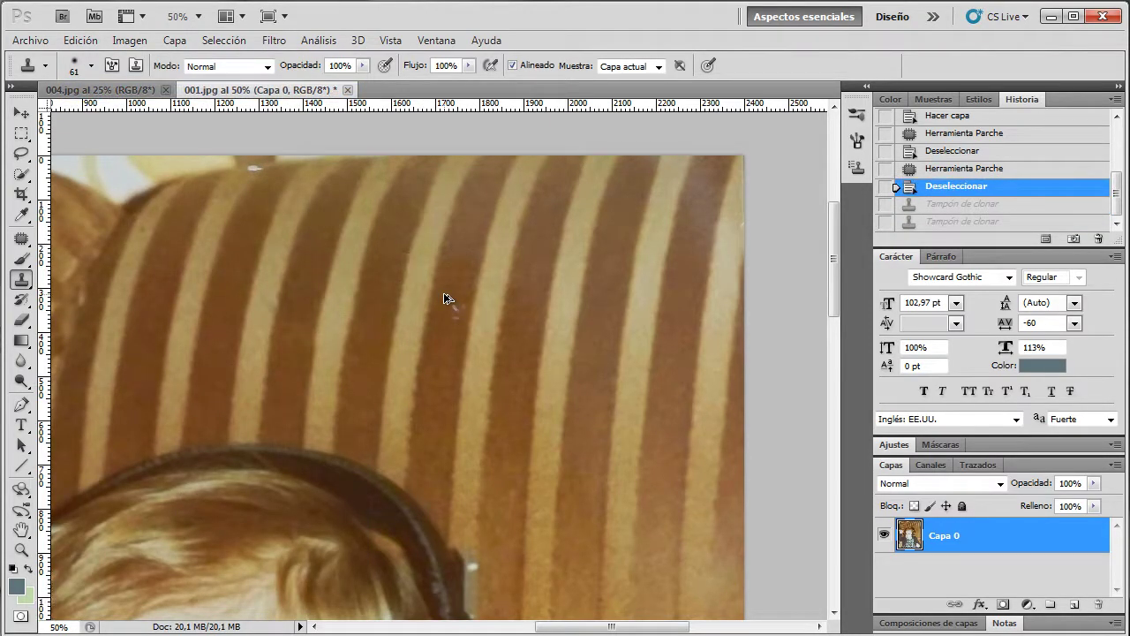
key(ctrl+alt+z)
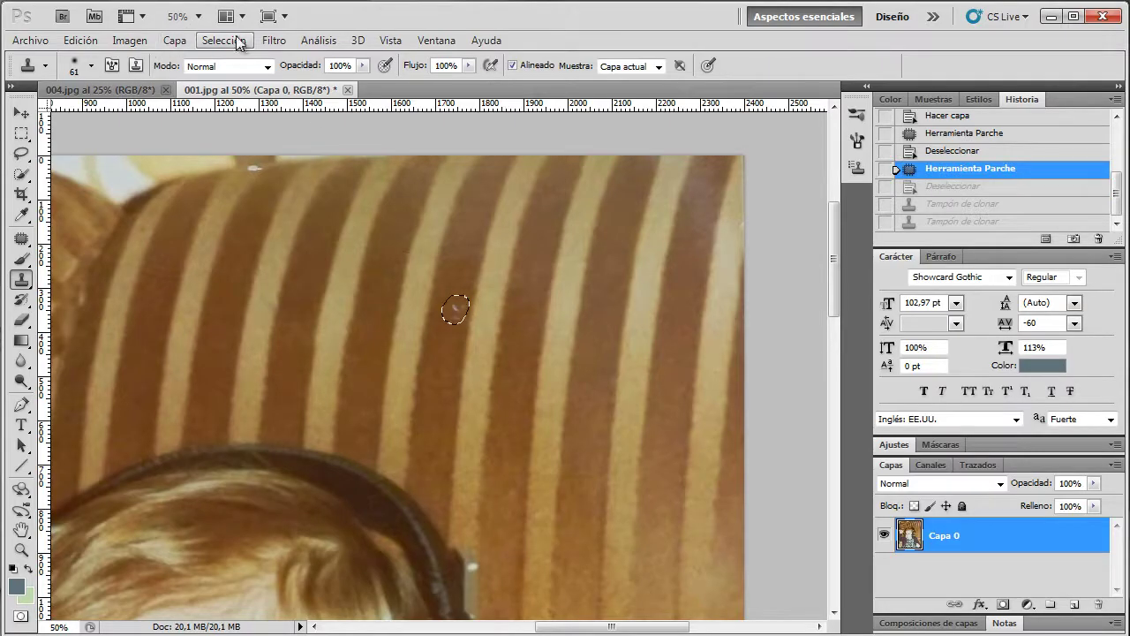
click(228, 40)
click(251, 75)
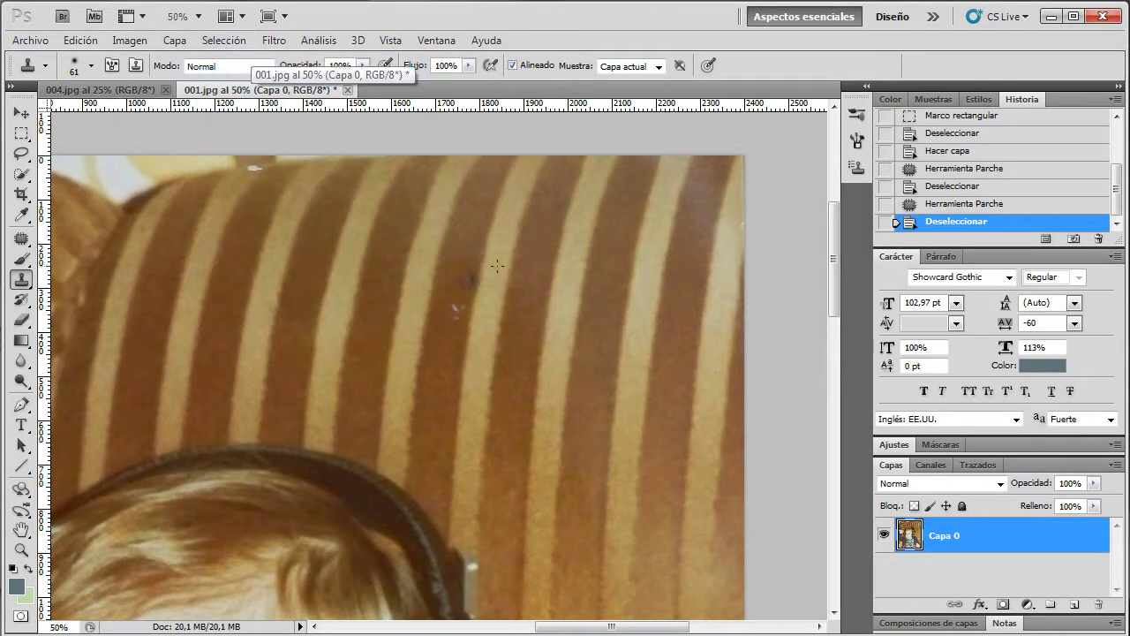
mouse_move(837, 309)
mouse_down()
mouse_move(847, 385)
mouse_move(843, 291)
mouse_move(846, 303)
mouse_up()
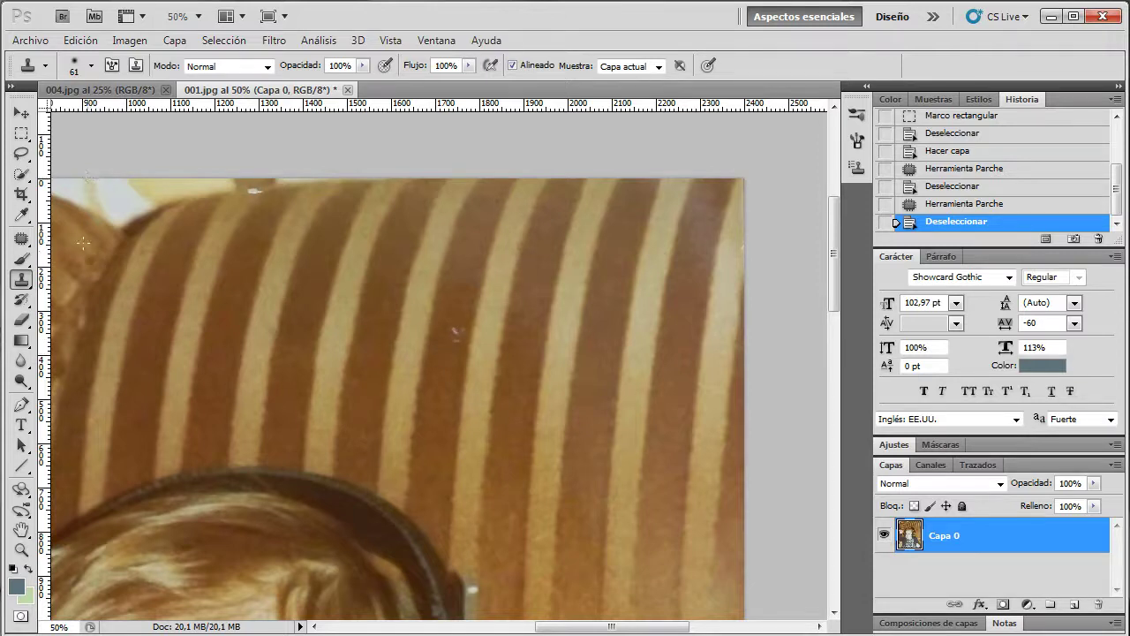
Switch to the Lasso tool and outline the spot on the chair stripe.
click(22, 134)
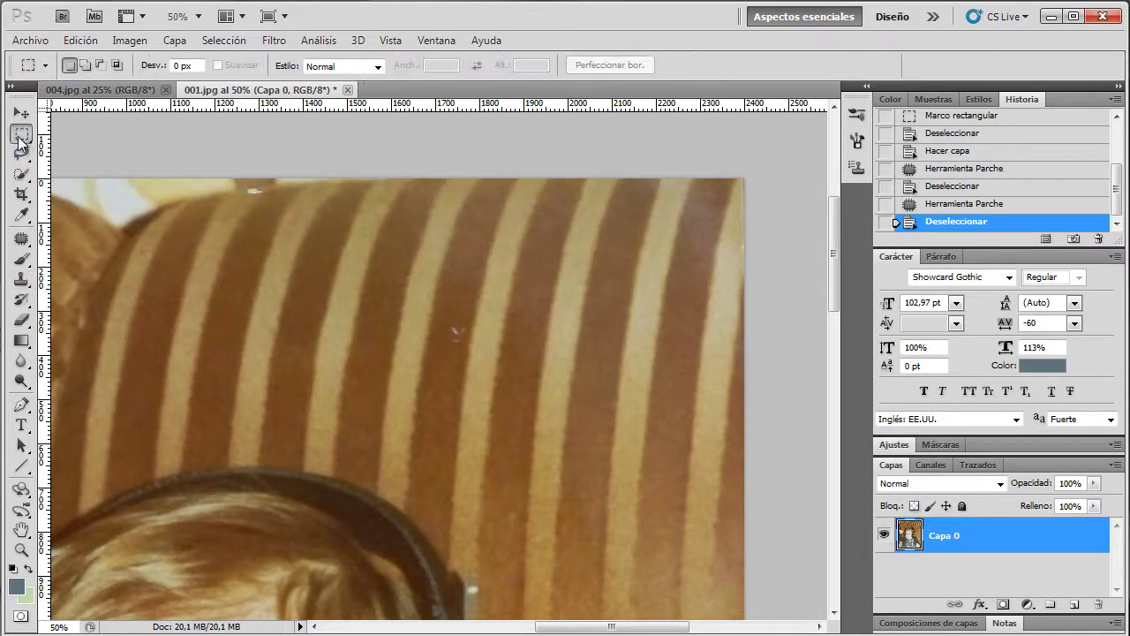
right_click(21, 137)
click(21, 154)
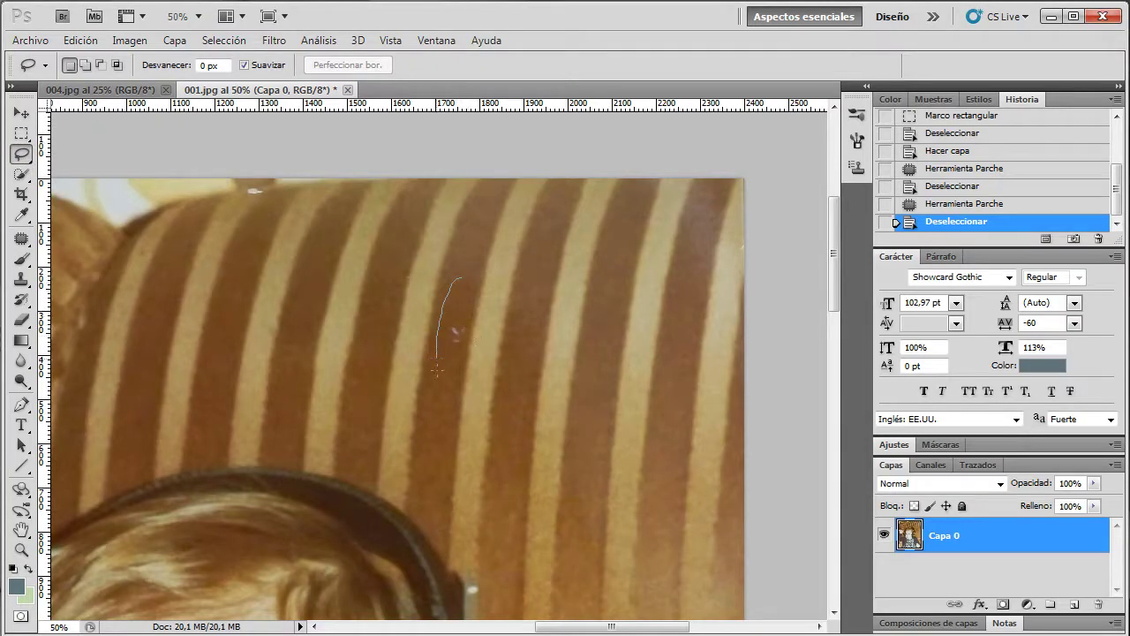
drag(474, 279, 473, 277)
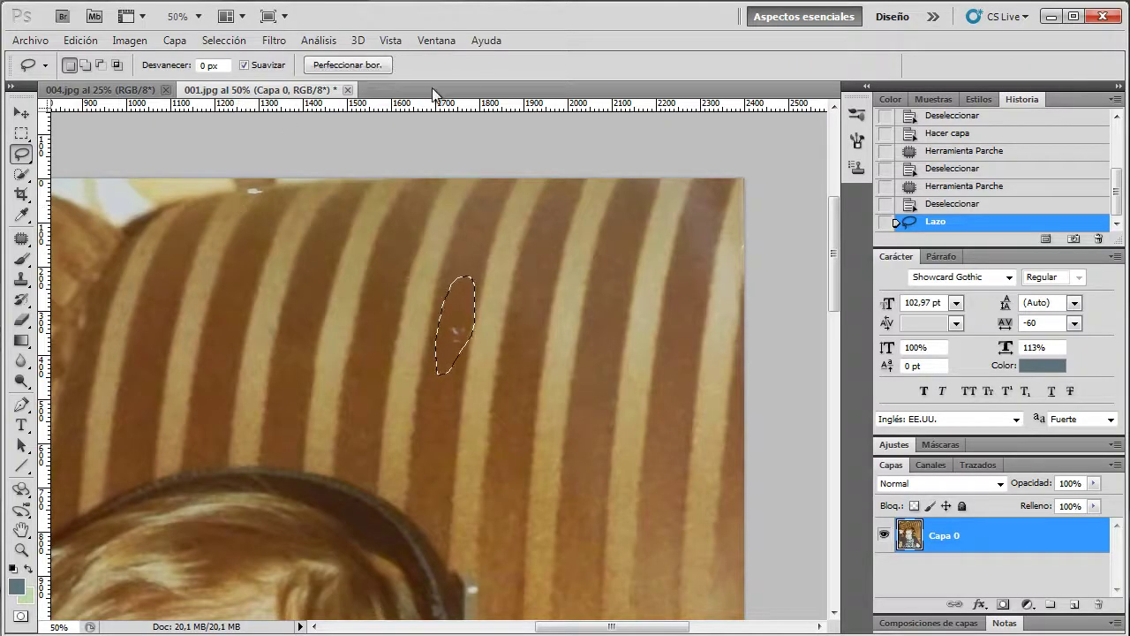
Add the white mark at the chair top to the selection, trim the oval, and show the Ruido filters.
key(shift)
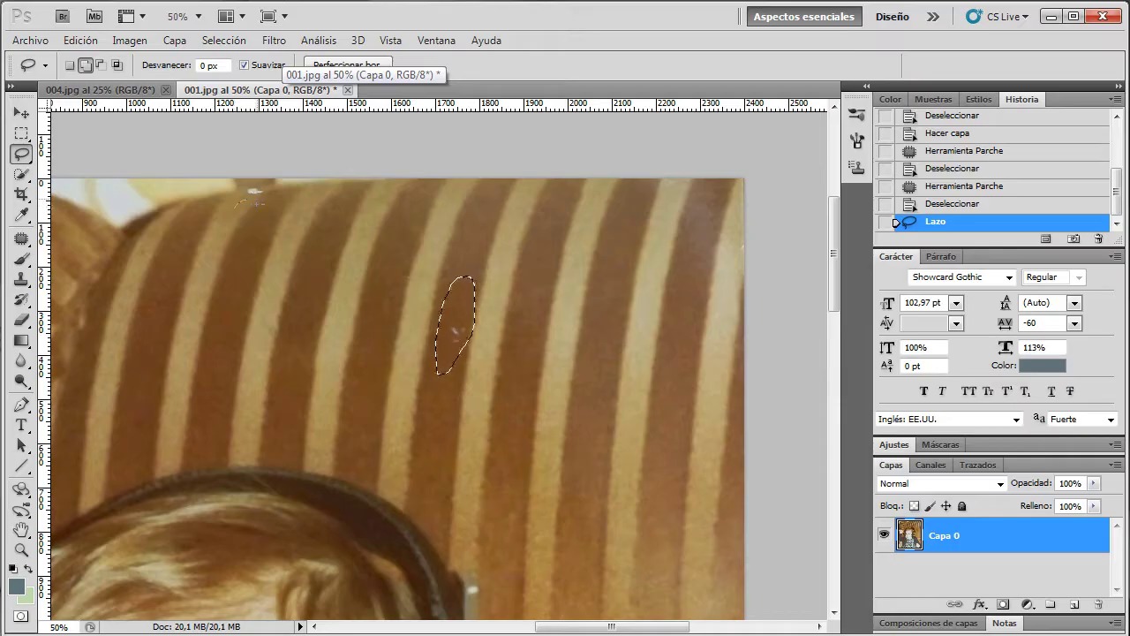
drag(265, 202, 278, 197)
drag(235, 203, 231, 209)
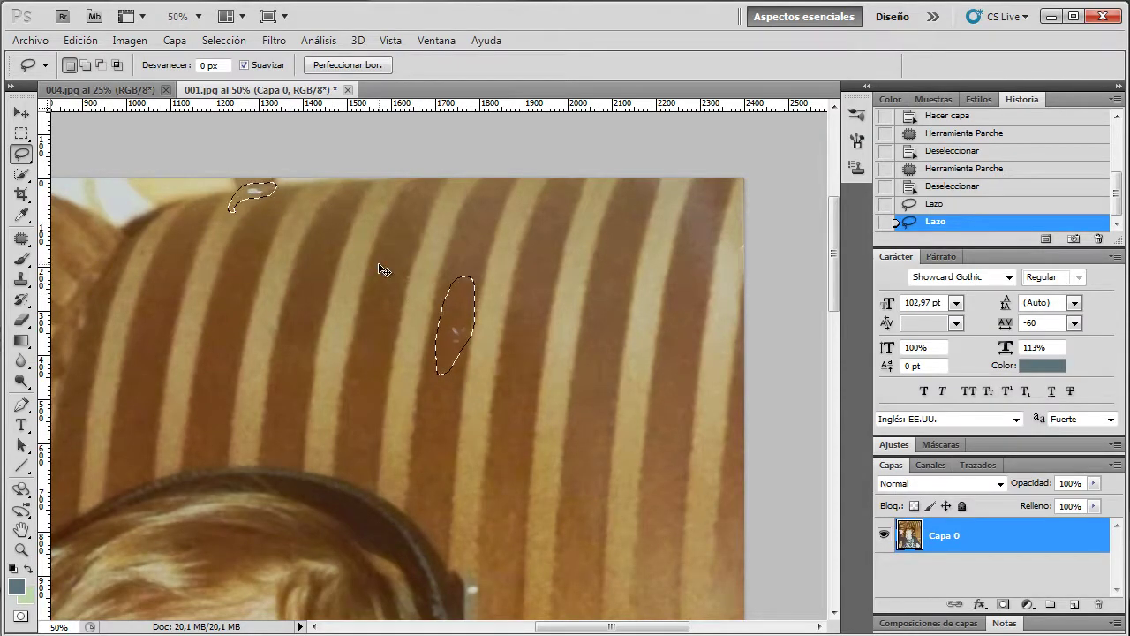
key(alt)
mouse_move(433, 261)
mouse_down()
mouse_move(476, 307)
mouse_move(474, 263)
mouse_move(433, 260)
mouse_up()
key(alt)
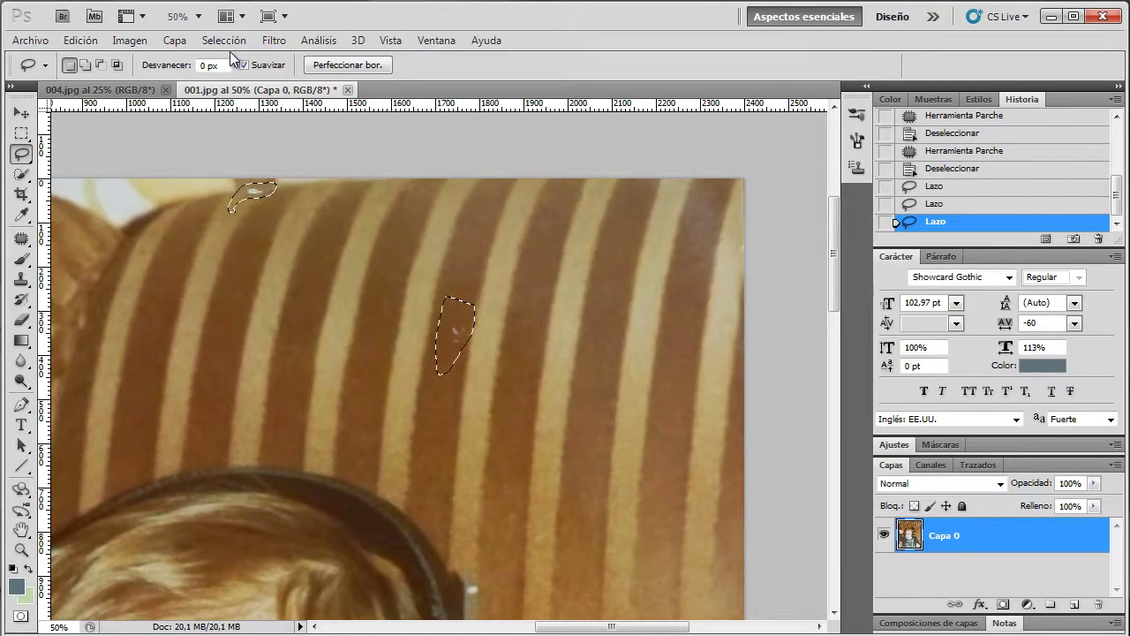
click(275, 42)
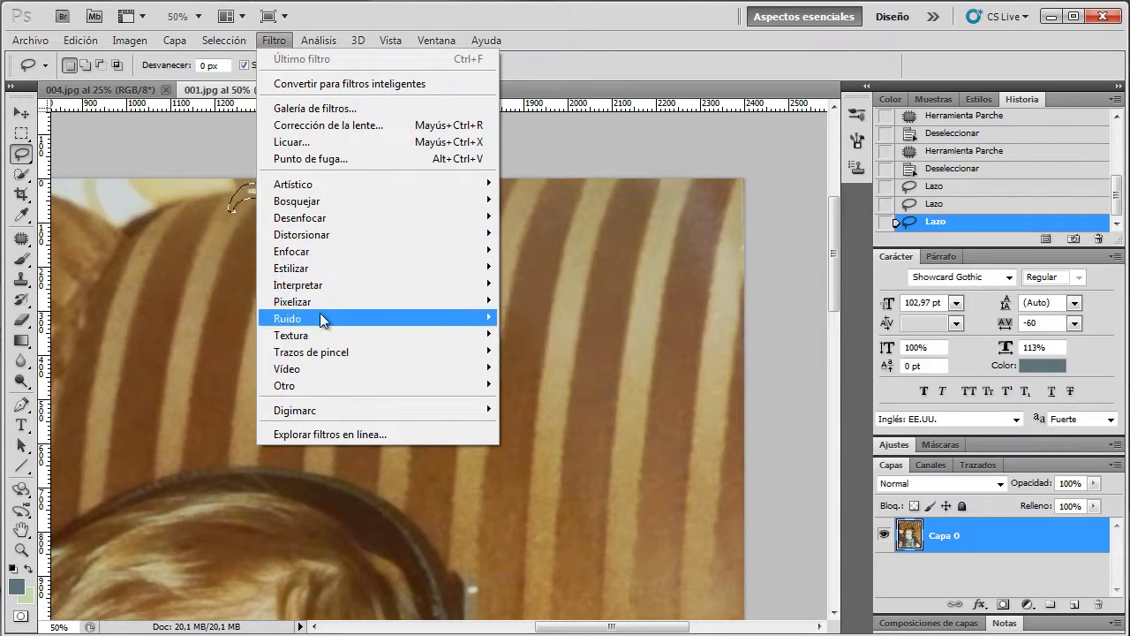
mouse_move(287, 318)
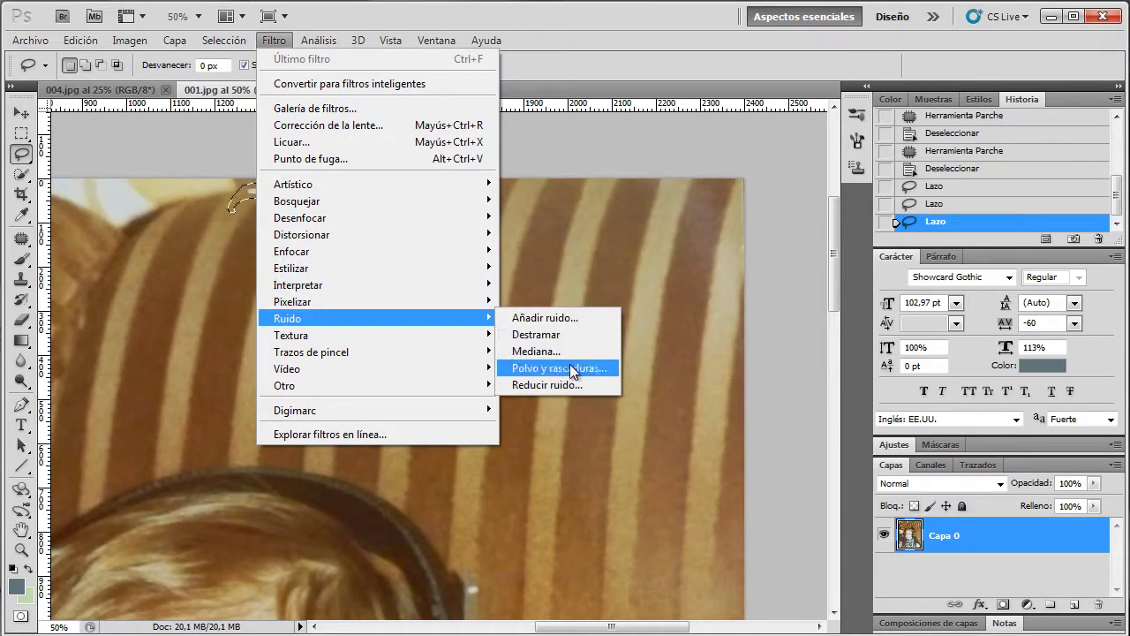
Apply Polvo y rascaduras with Radio 16 and Umbral 9 to the chair spots, then deselect.
click(570, 364)
drag(681, 176, 749, 195)
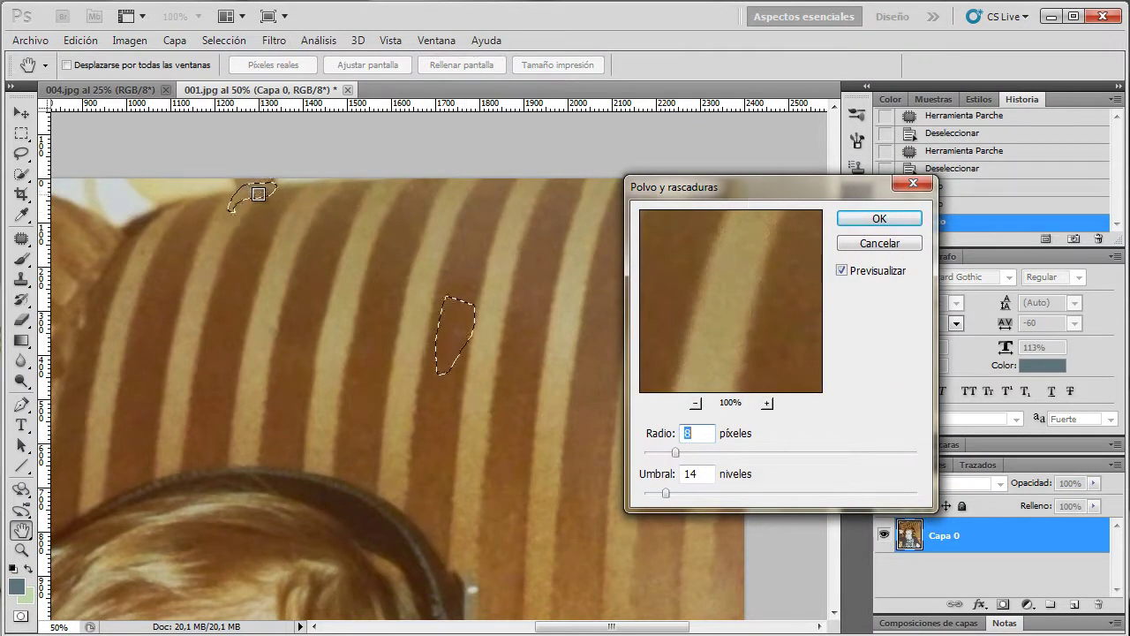
click(471, 360)
drag(676, 453, 711, 452)
mouse_move(666, 493)
mouse_down()
mouse_move(714, 498)
mouse_move(658, 495)
mouse_up()
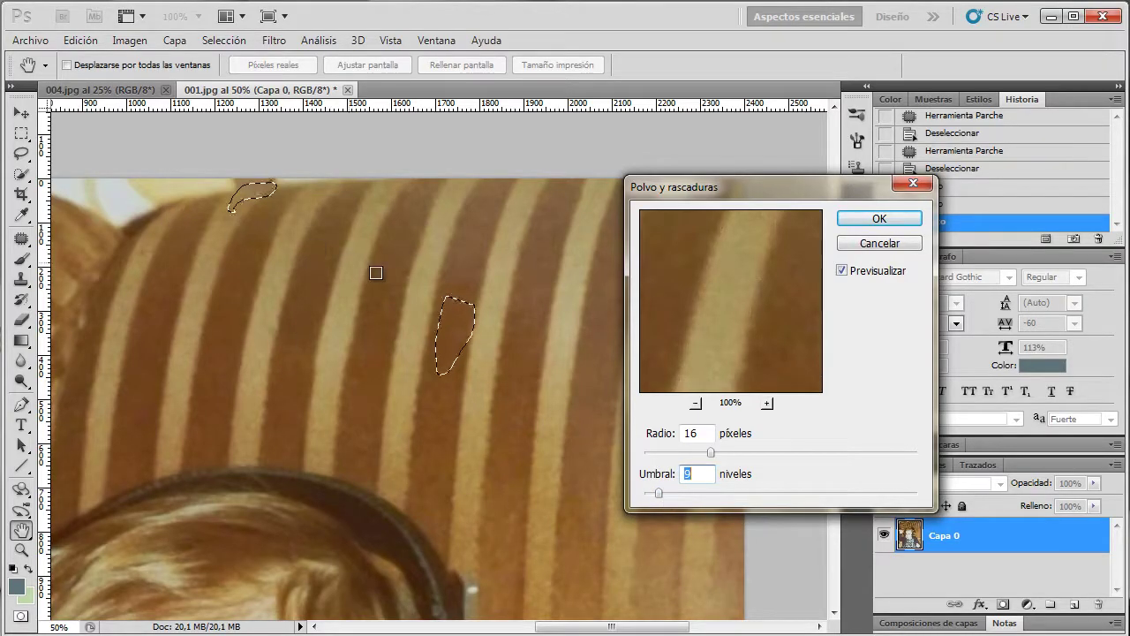
click(883, 219)
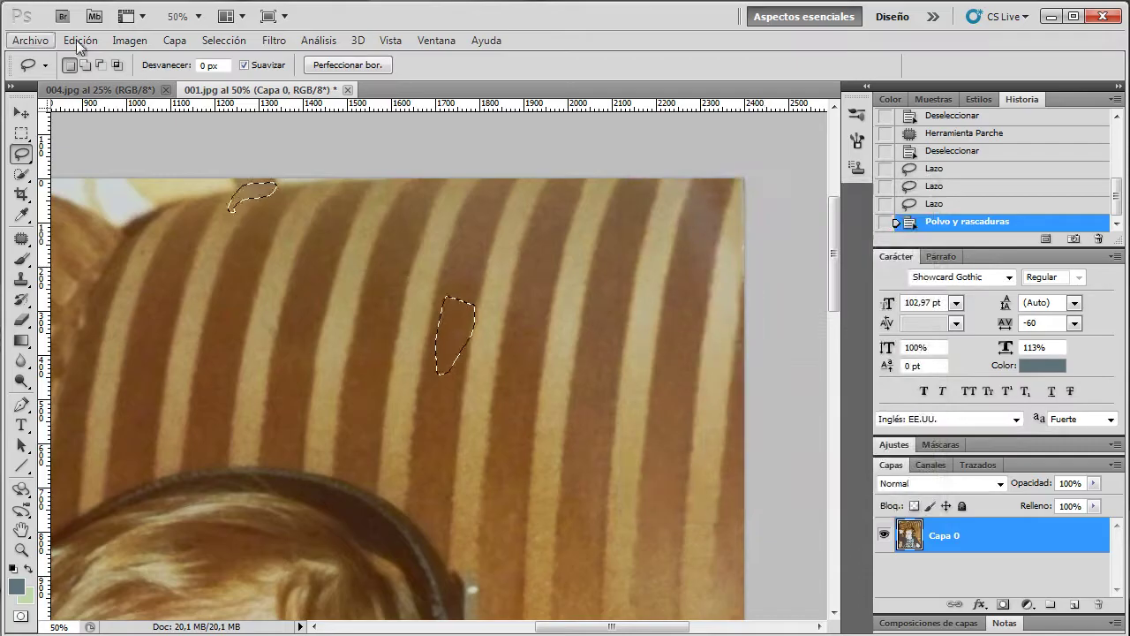
click(224, 39)
click(239, 76)
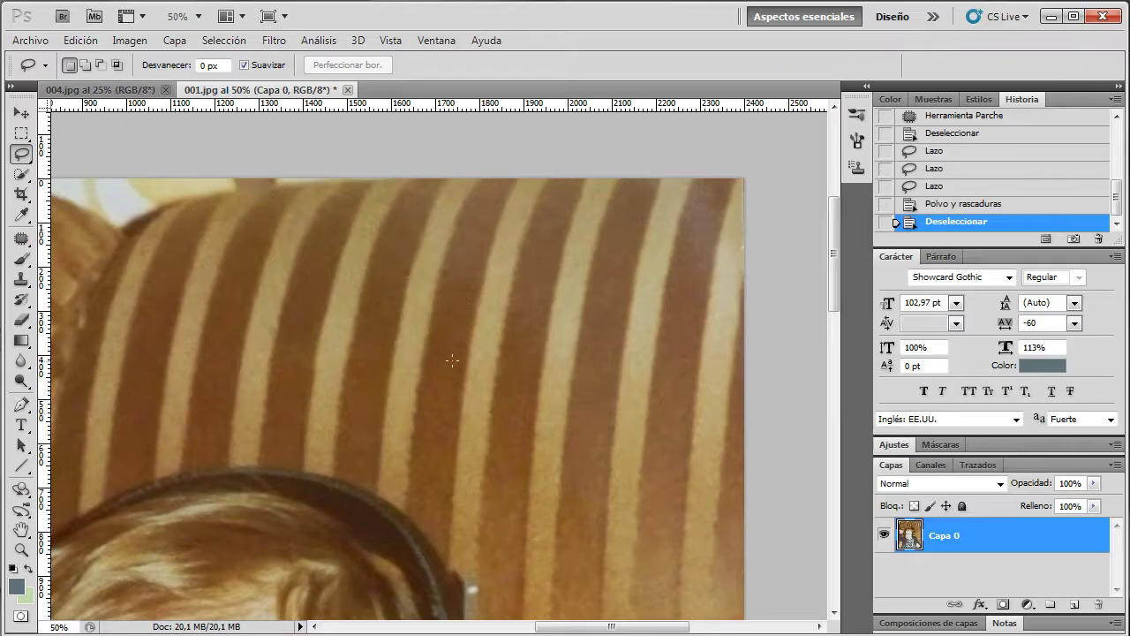
Lasso a patch of the dark sweater containing light specks.
drag(834, 284, 874, 459)
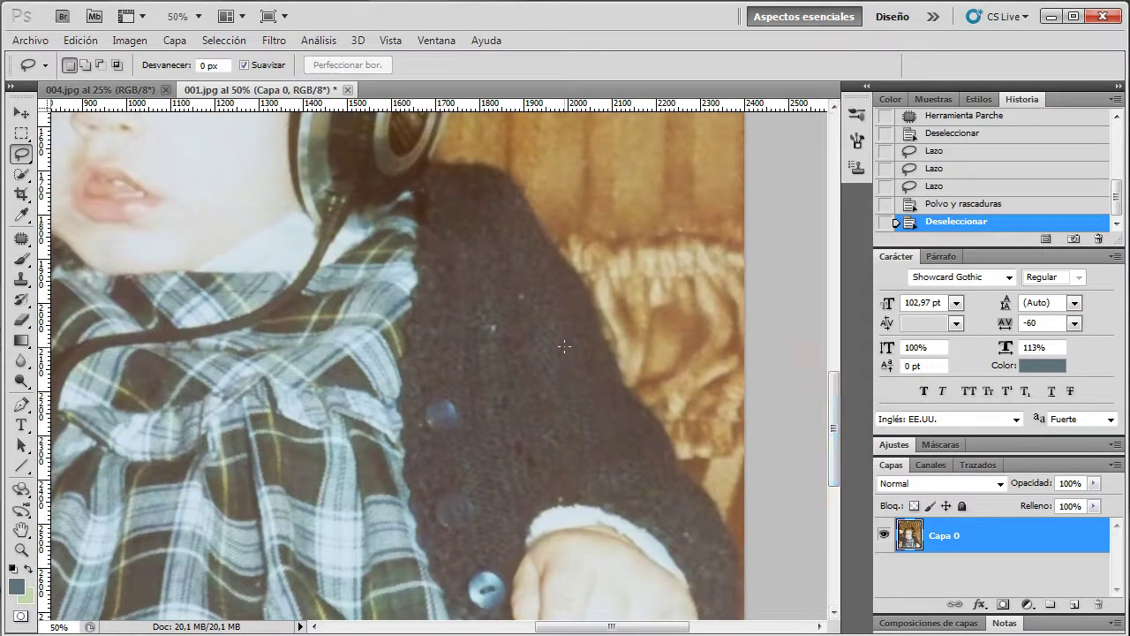
mouse_move(629, 627)
mouse_down()
mouse_move(464, 628)
mouse_move(614, 628)
mouse_up()
drag(700, 415, 664, 367)
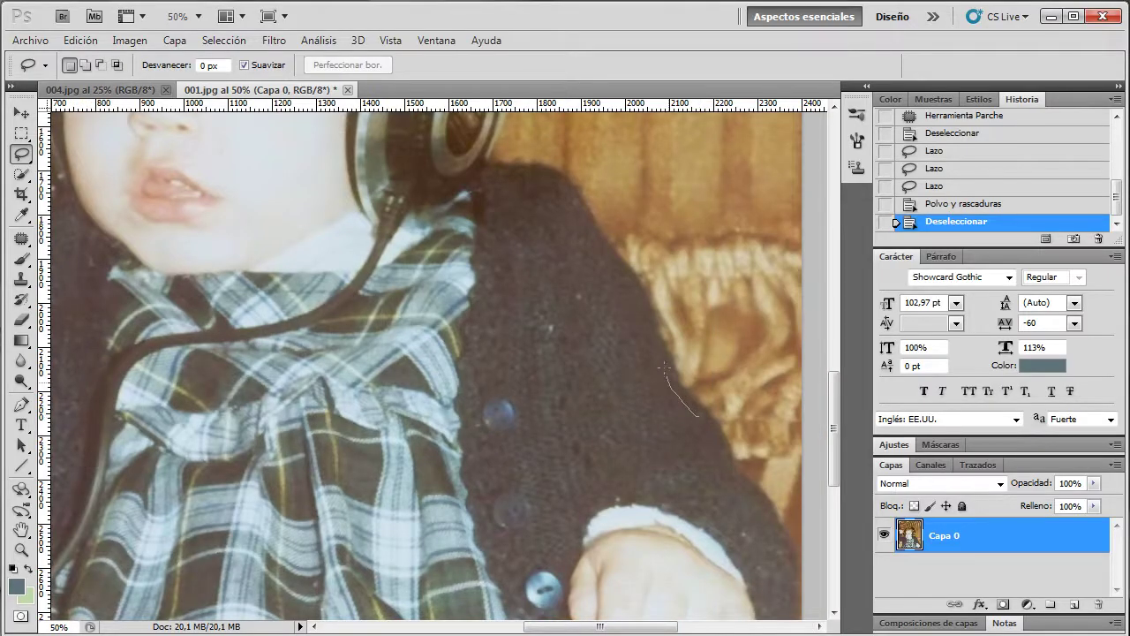
drag(638, 301, 557, 234)
drag(583, 478, 682, 449)
drag(698, 412, 699, 417)
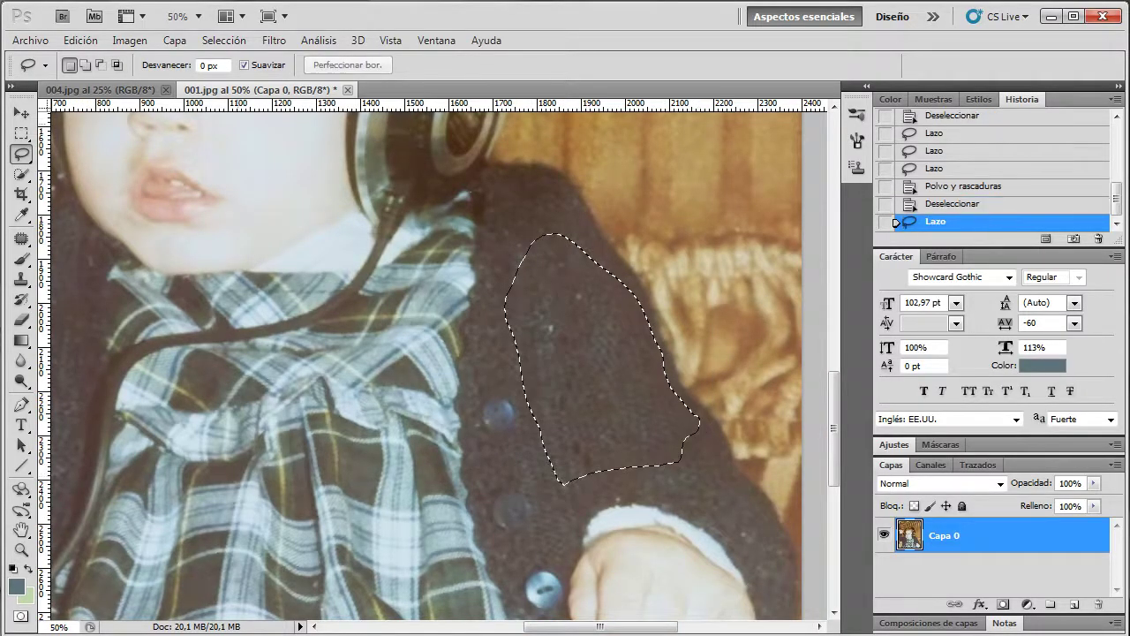
Apply Polvo y rascaduras with Radio 11 and Umbral 20 to the sweater patch.
click(224, 40)
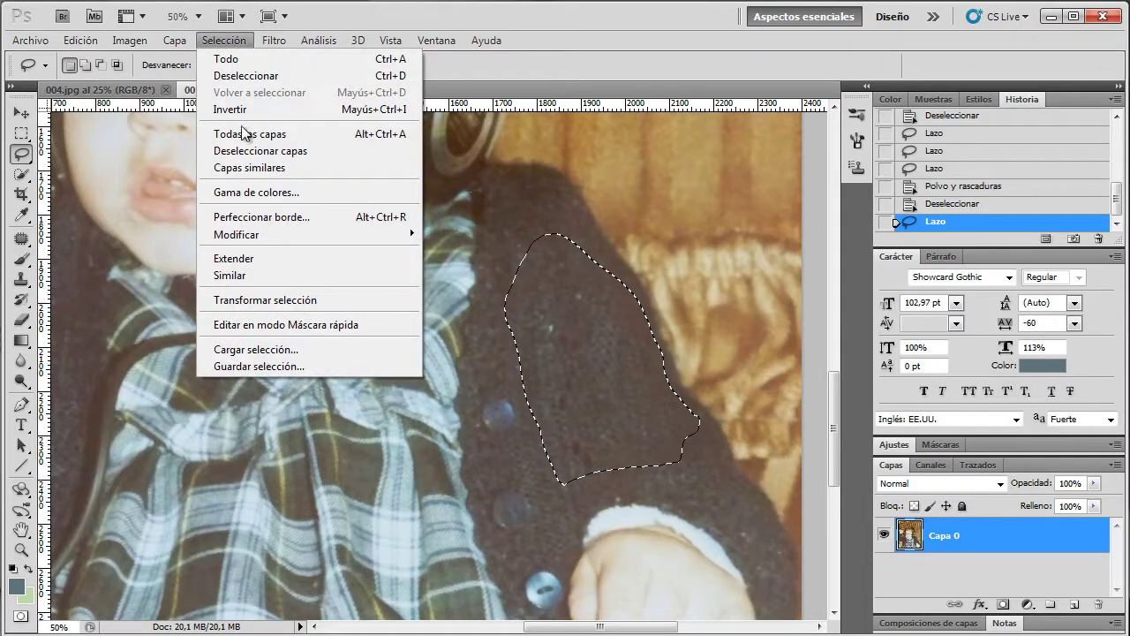
mouse_move(274, 40)
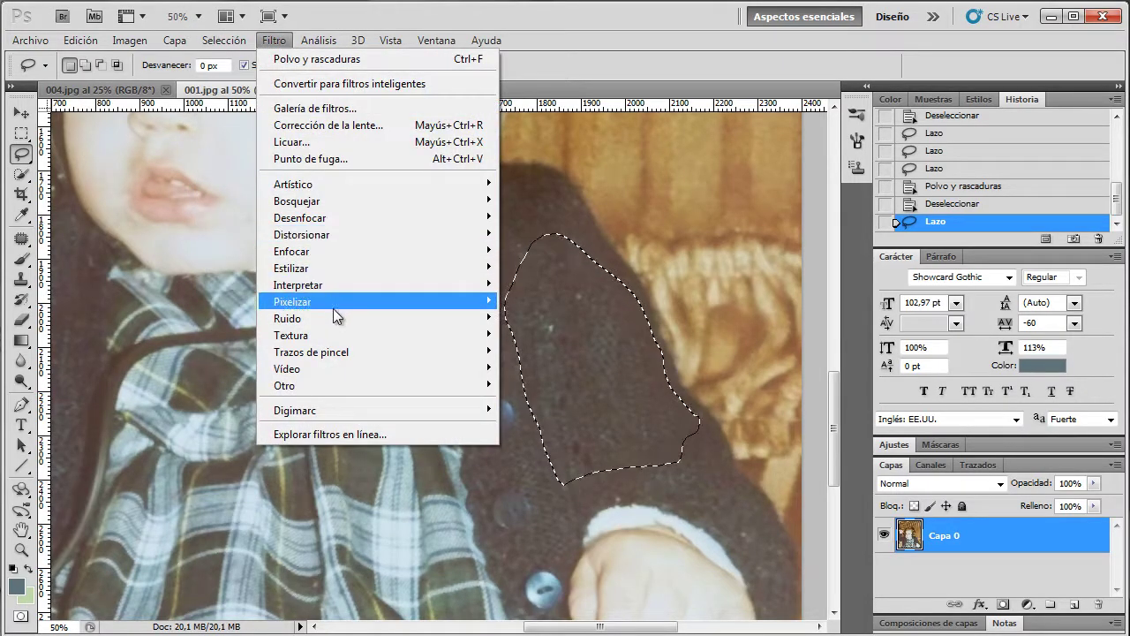
click(575, 369)
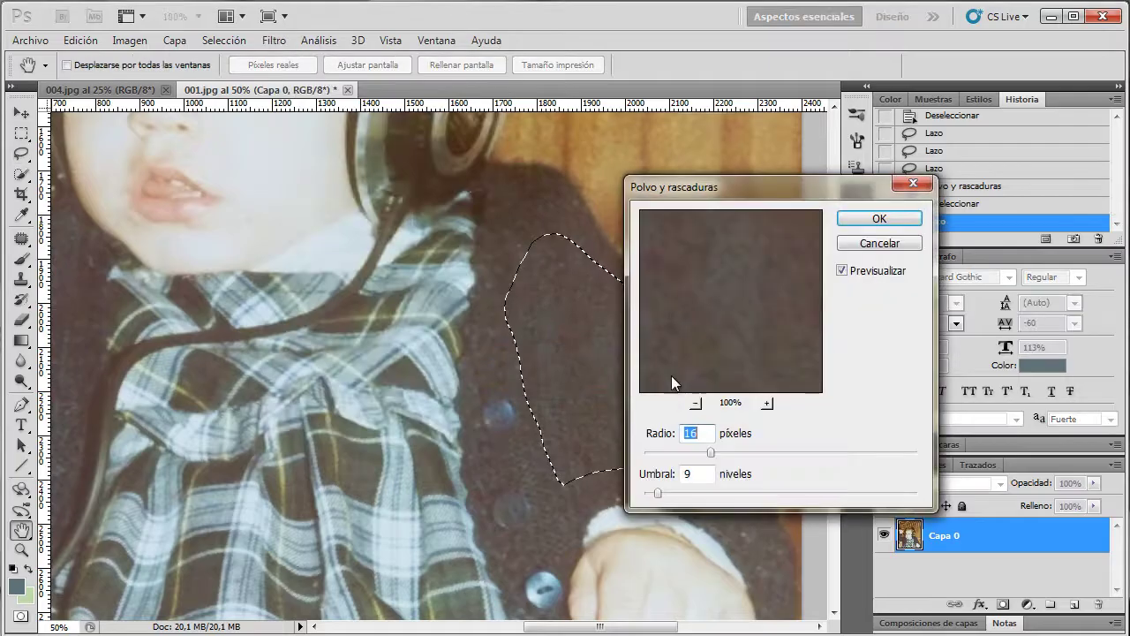
drag(768, 161, 880, 212)
click(946, 294)
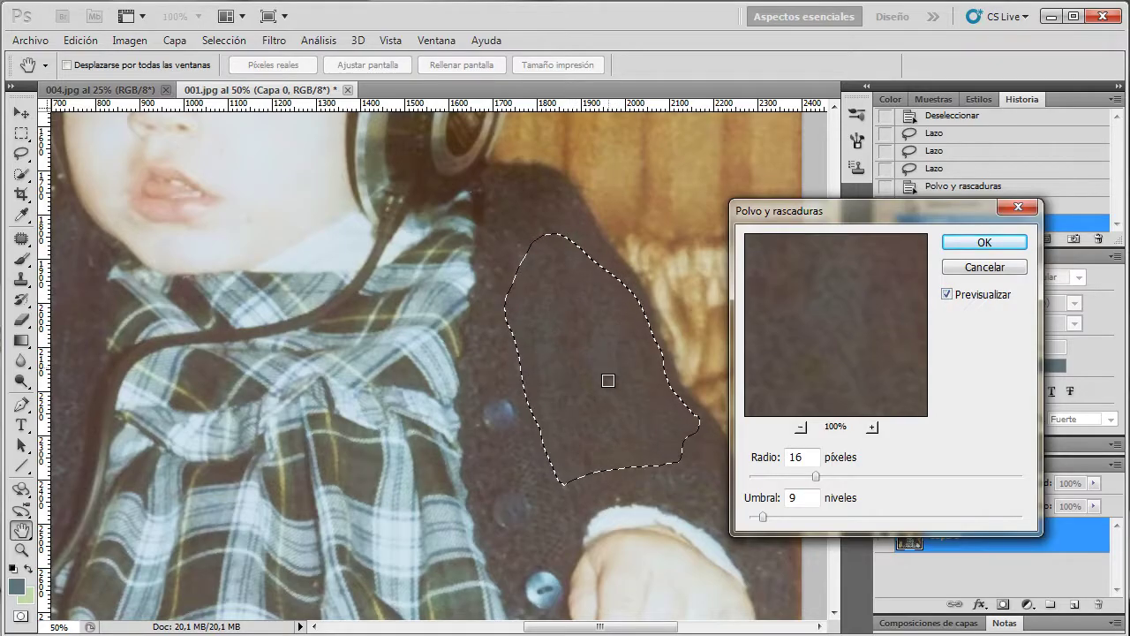
mouse_move(815, 477)
mouse_down()
mouse_move(765, 474)
mouse_move(779, 472)
mouse_up()
mouse_move(763, 516)
mouse_down()
mouse_move(783, 520)
mouse_move(758, 518)
mouse_up()
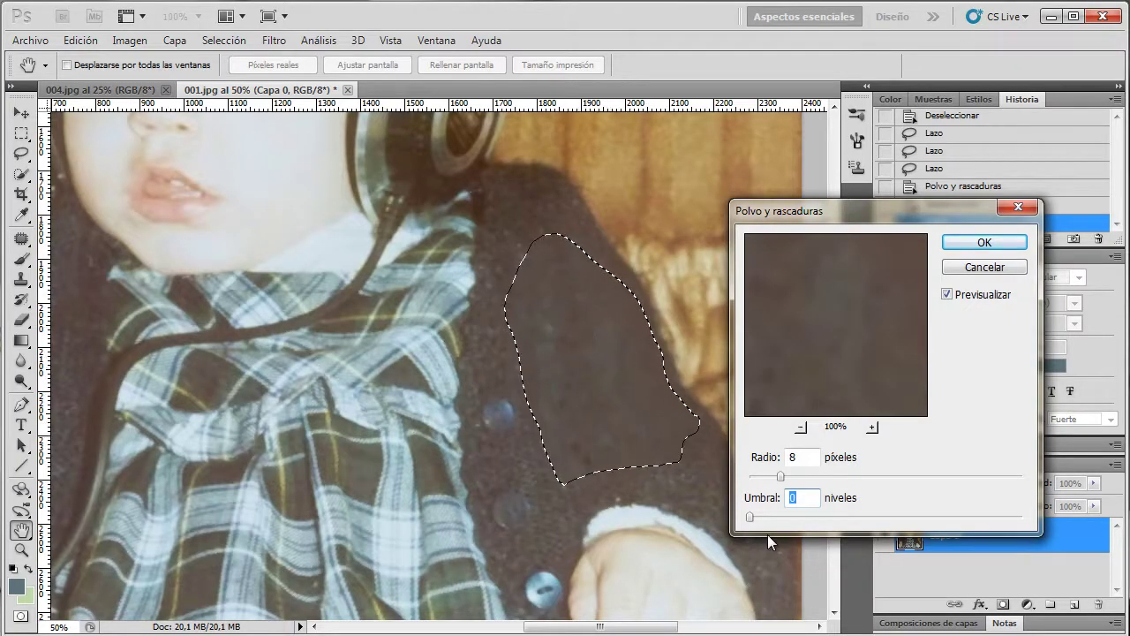
drag(773, 516, 776, 515)
drag(773, 517, 778, 517)
drag(781, 476, 795, 479)
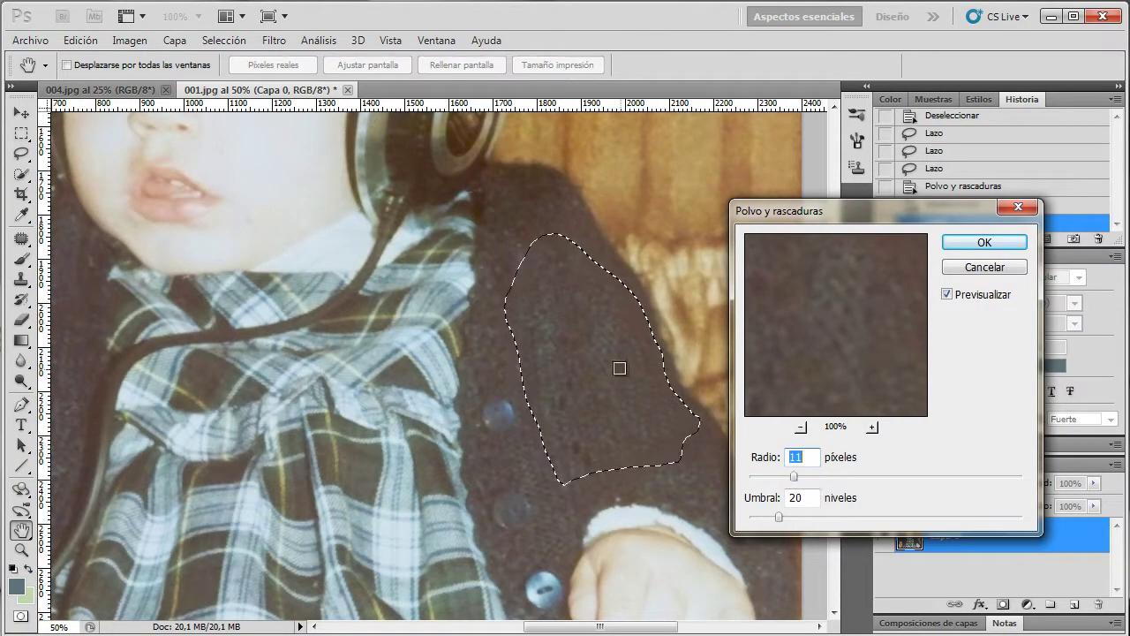
click(980, 243)
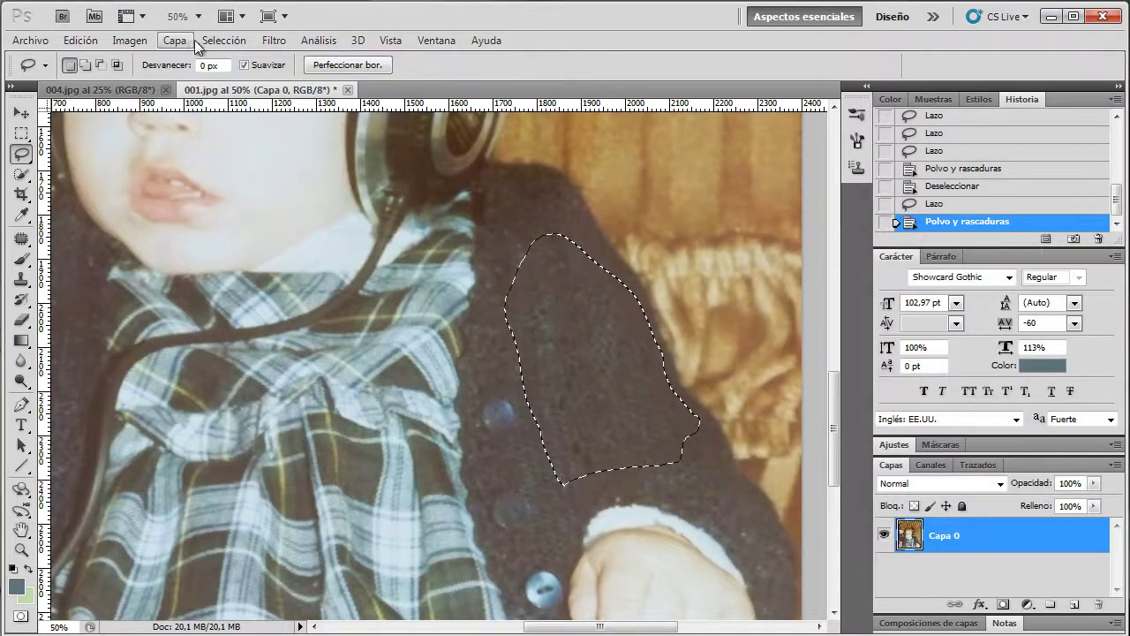
Deselect the cardigan patch and scroll around the image.
click(223, 40)
click(240, 82)
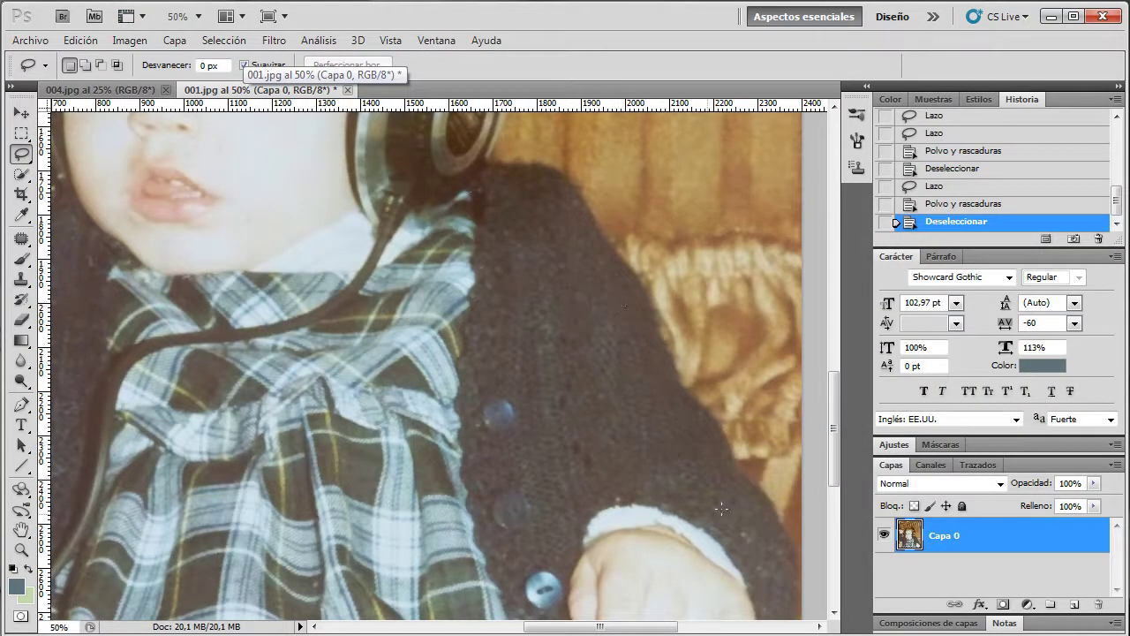
drag(632, 627, 592, 627)
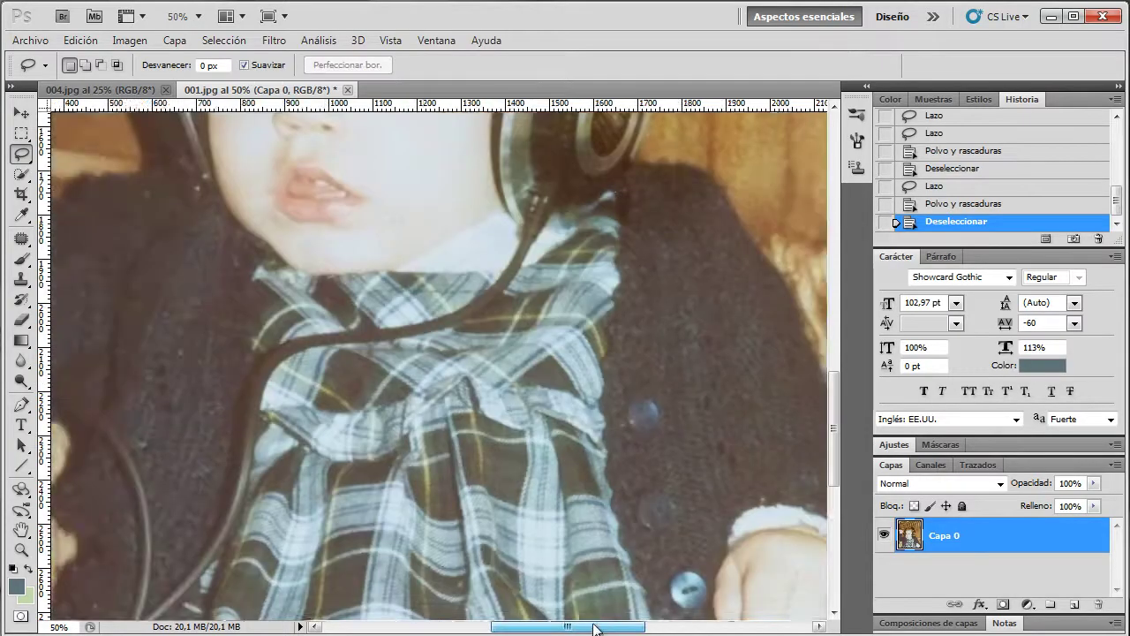
scroll(471, 330, up, 3)
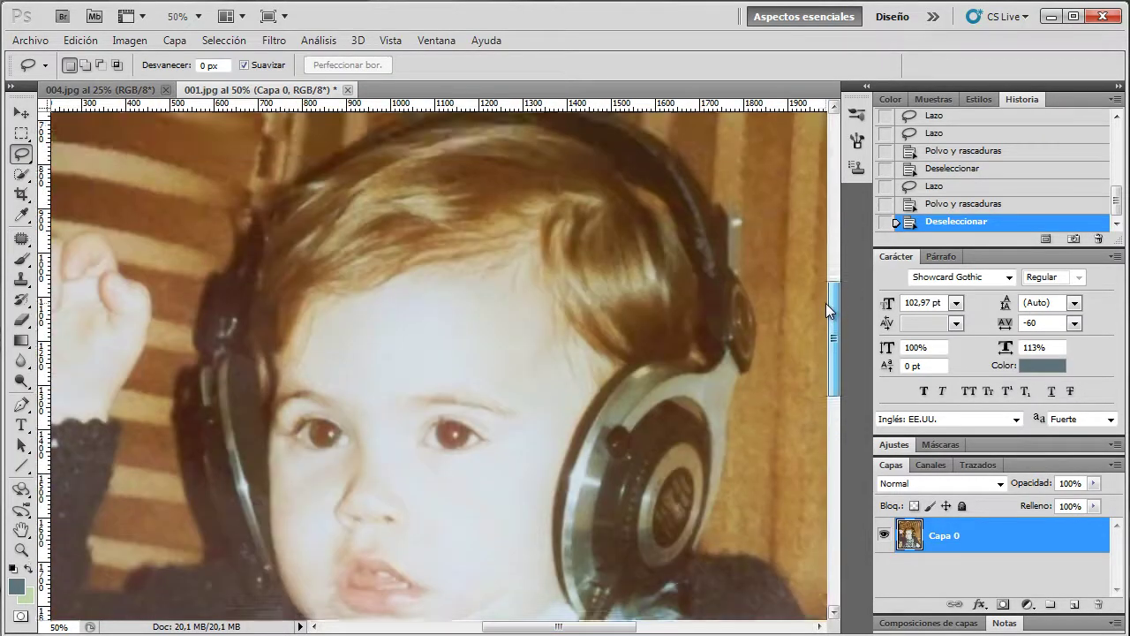
scroll(471, 330, up, 2)
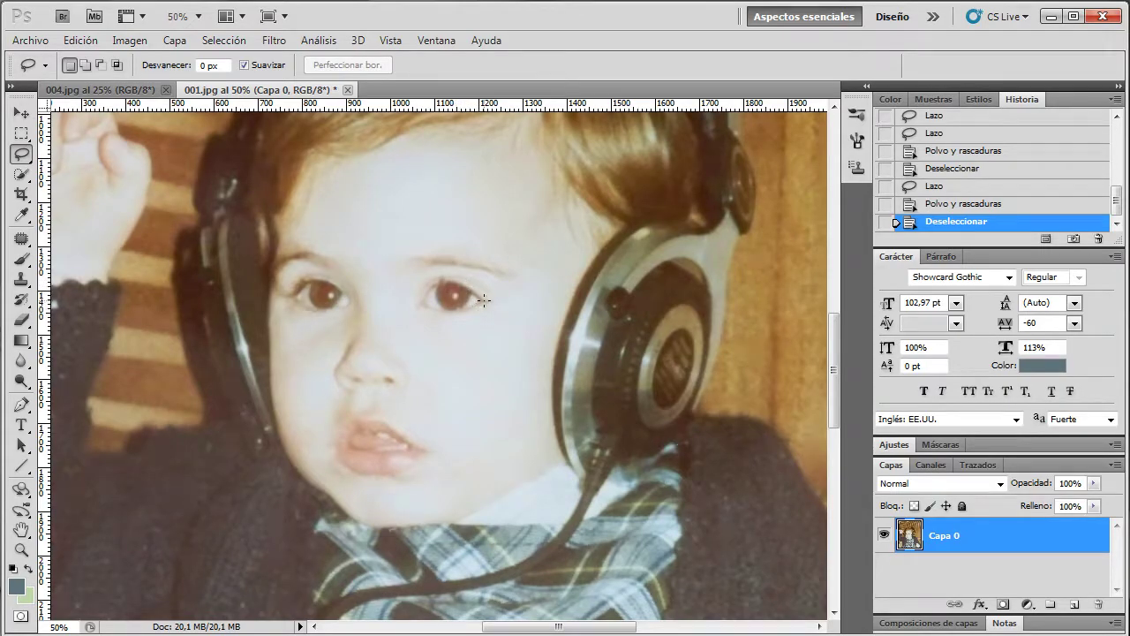
Set the view zoom to 25% so the whole photo is visible.
click(58, 627)
text(25)
key(Return)
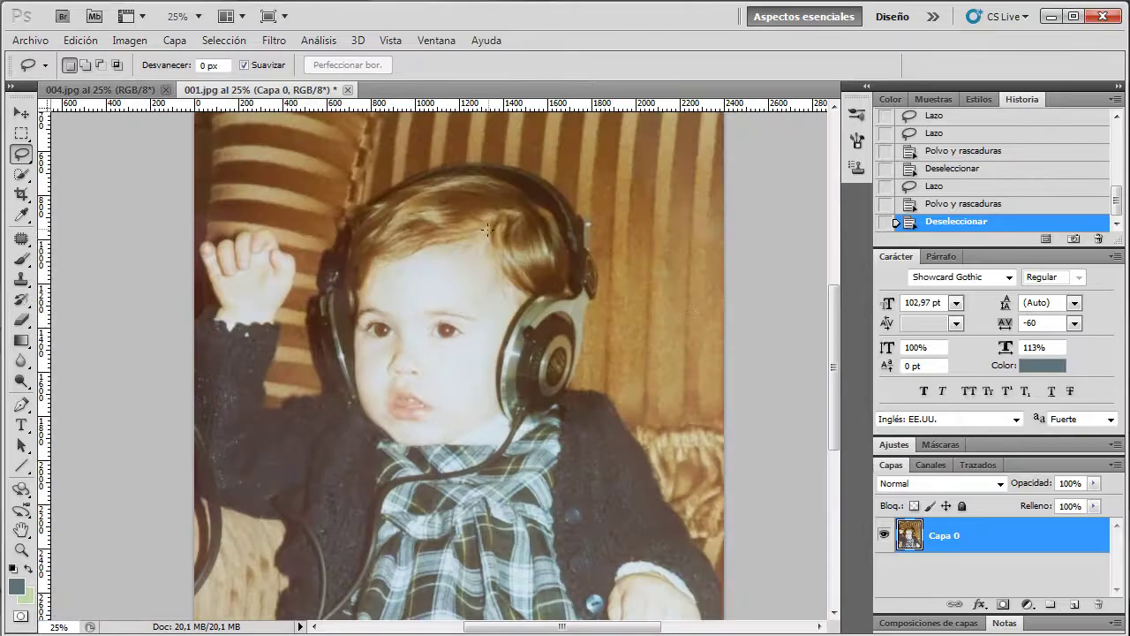
Apply Brillo/contraste with brightness -10 and contrast 58 to the whole photo.
click(138, 42)
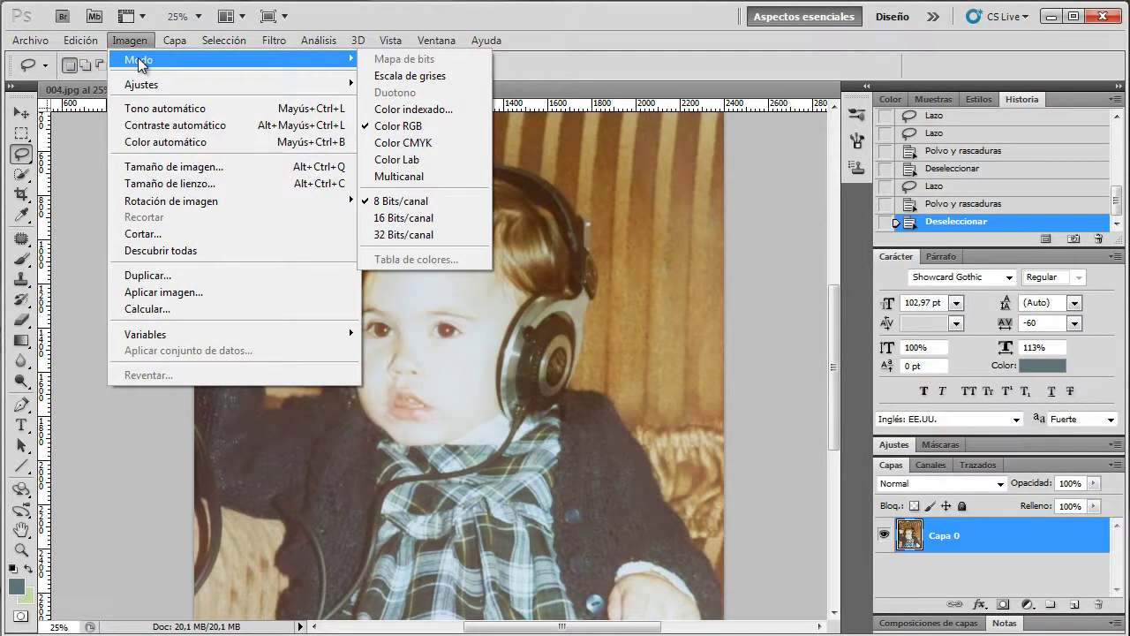
mouse_move(177, 84)
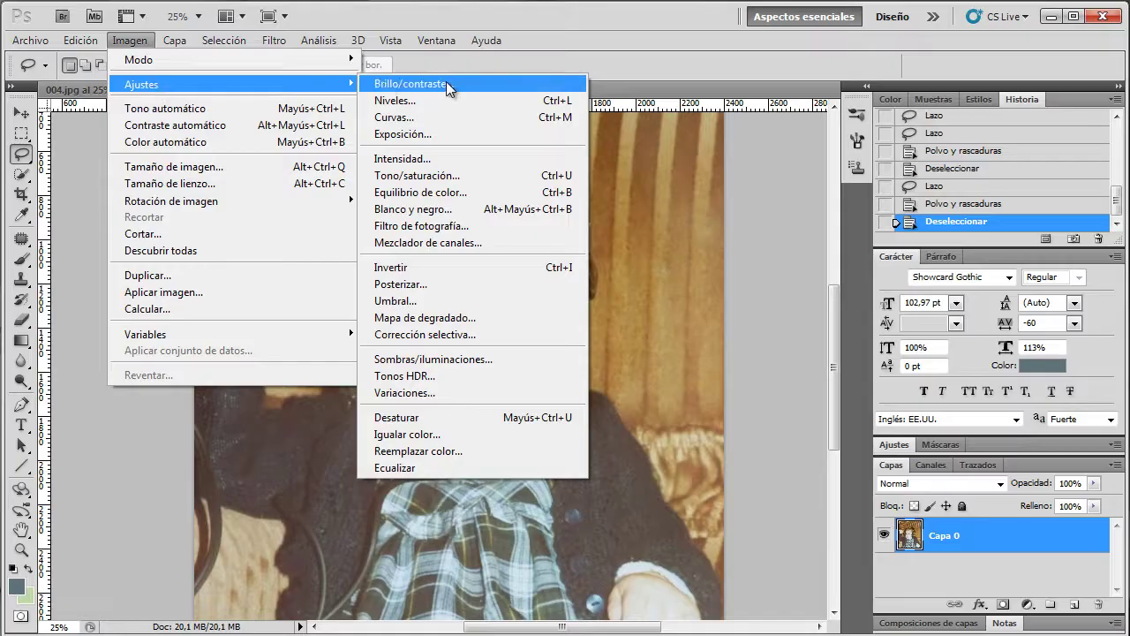
click(446, 83)
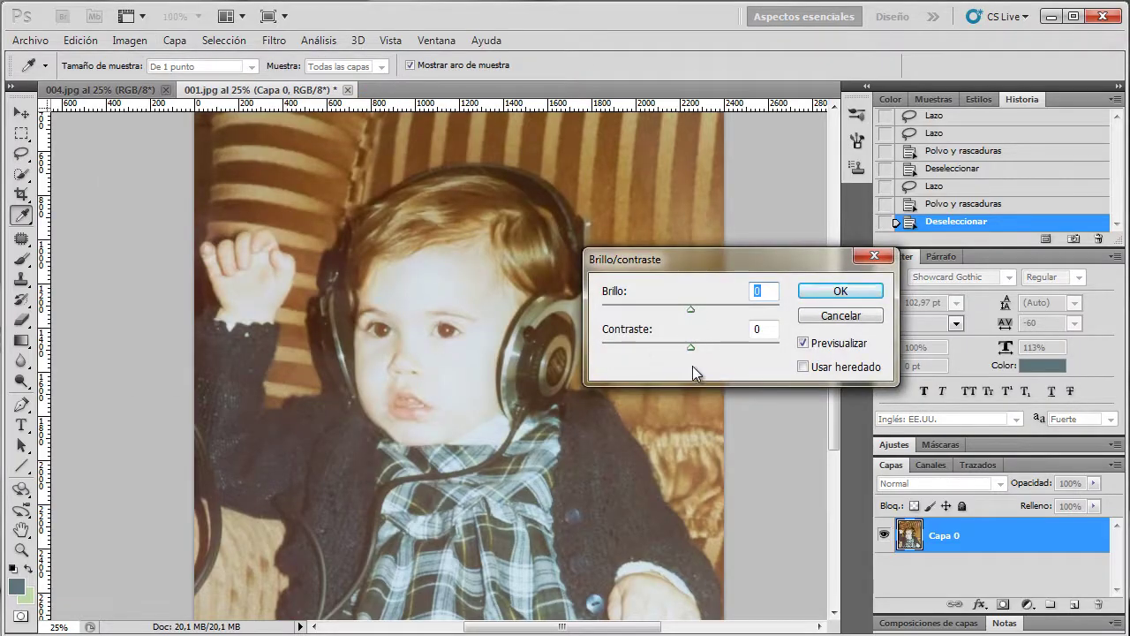
drag(691, 348, 722, 348)
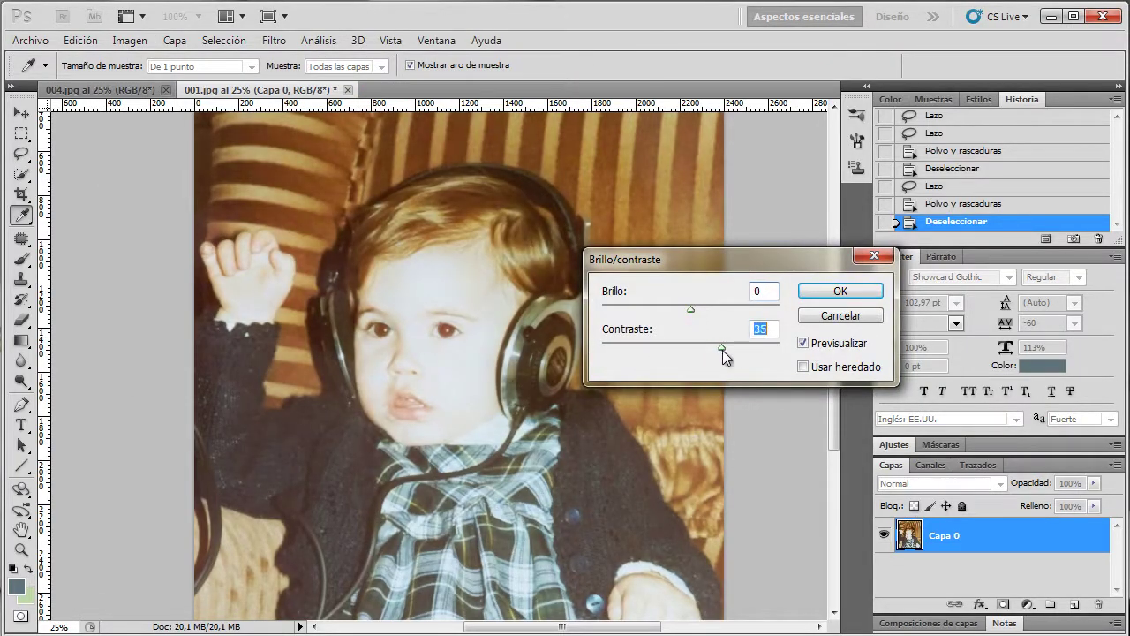
drag(689, 350, 730, 355)
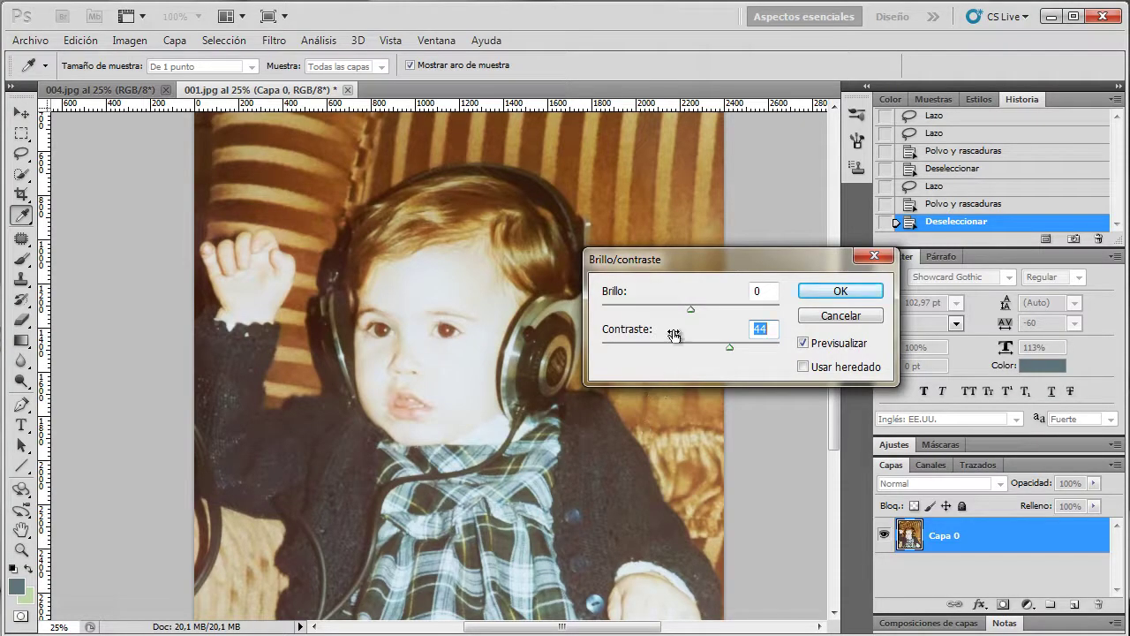
mouse_move(689, 309)
mouse_down()
mouse_move(679, 309)
mouse_move(703, 309)
mouse_move(680, 308)
mouse_up()
drag(731, 346, 741, 345)
drag(680, 308, 686, 311)
click(839, 292)
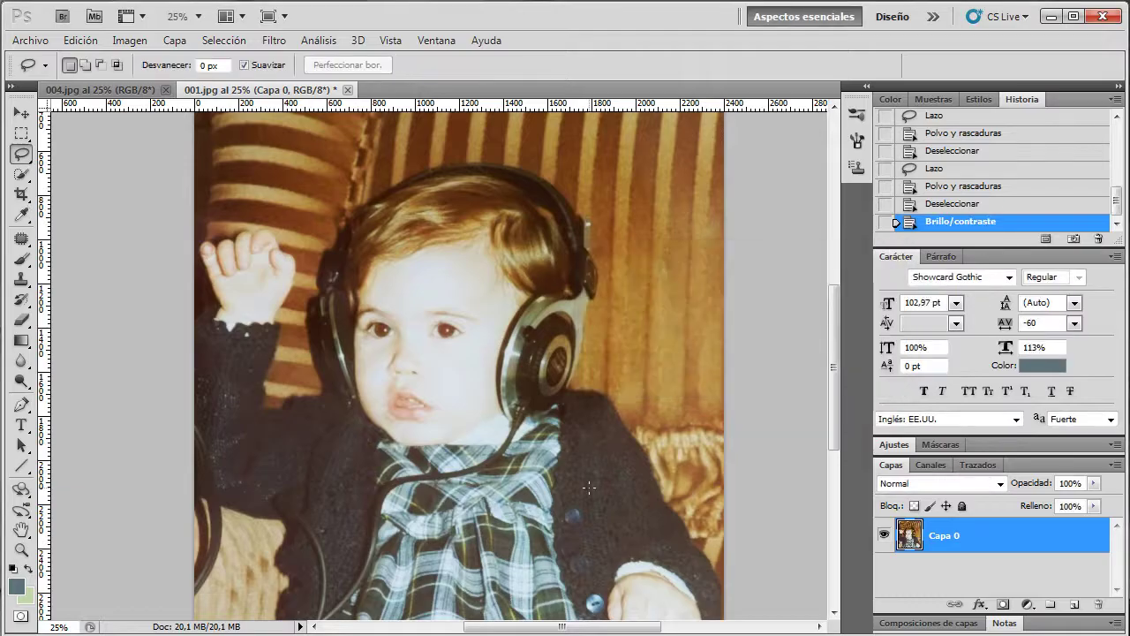
click(143, 41)
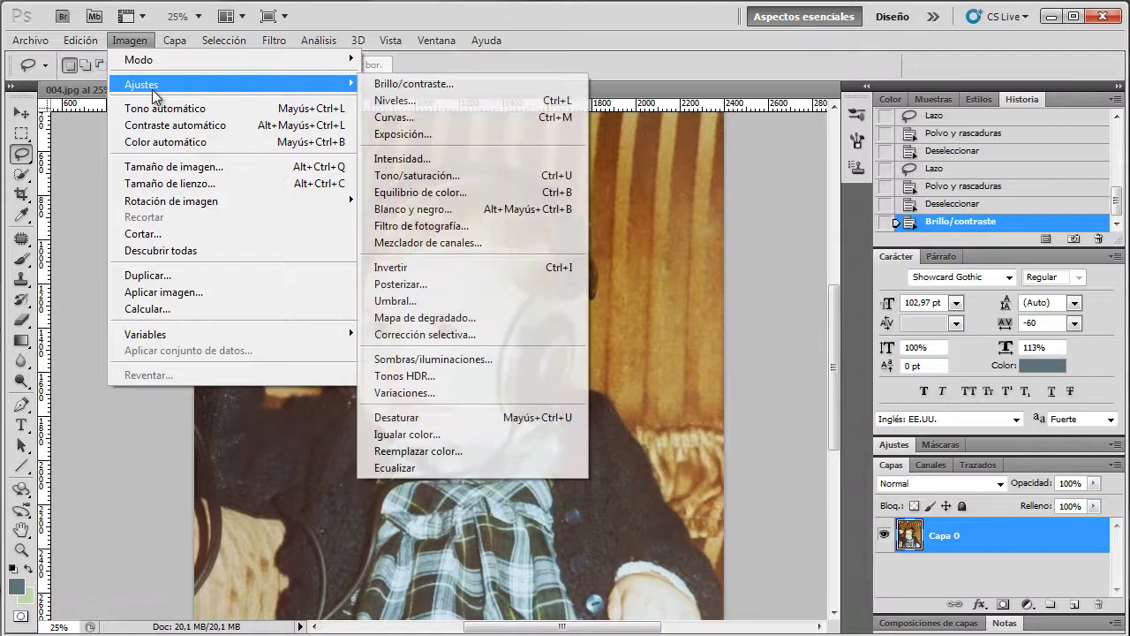
mouse_move(141, 84)
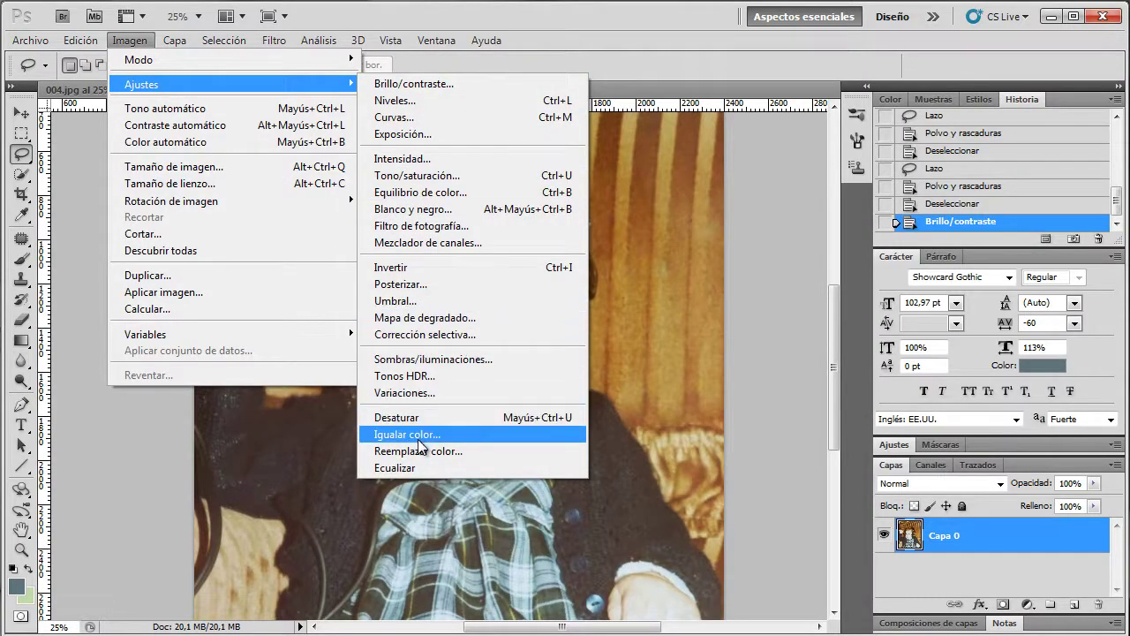
click(398, 175)
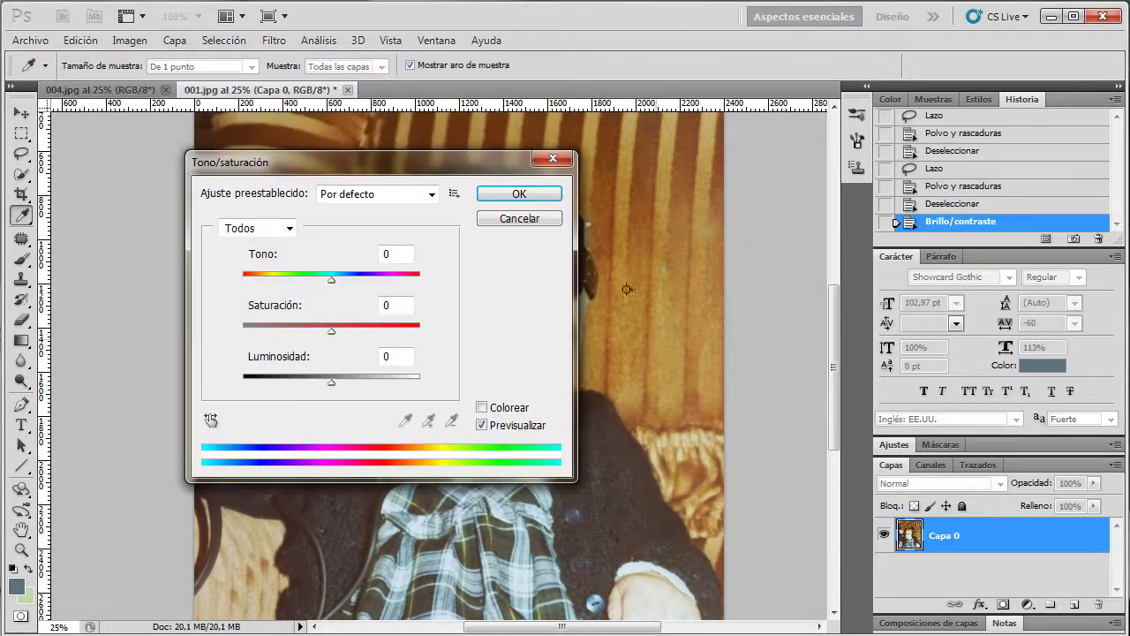
drag(461, 154, 909, 198)
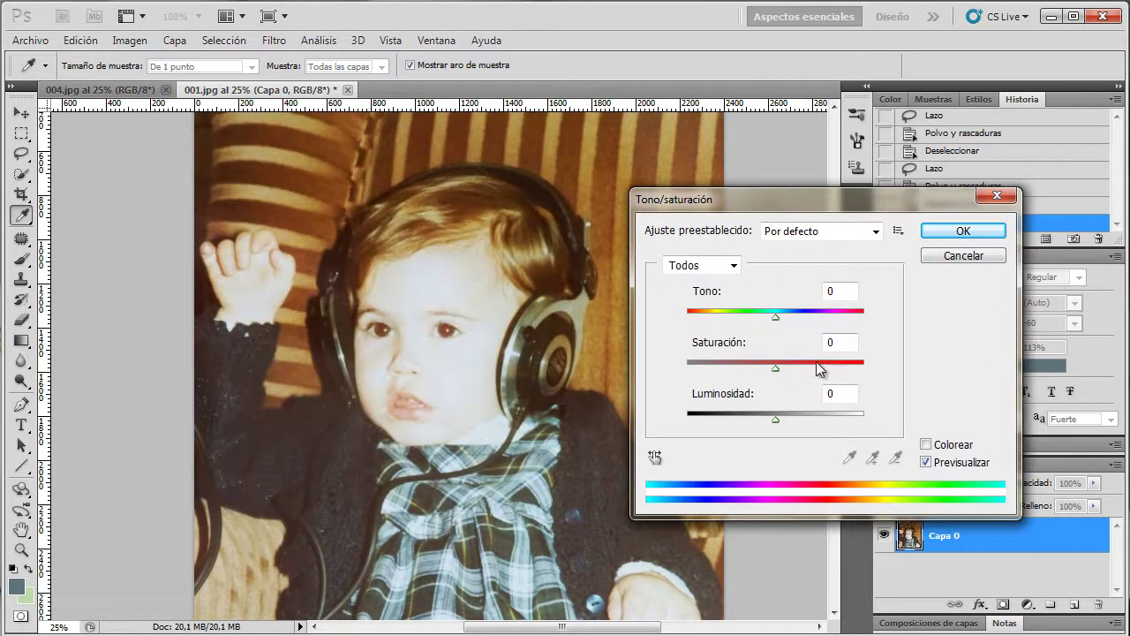
drag(777, 315, 772, 325)
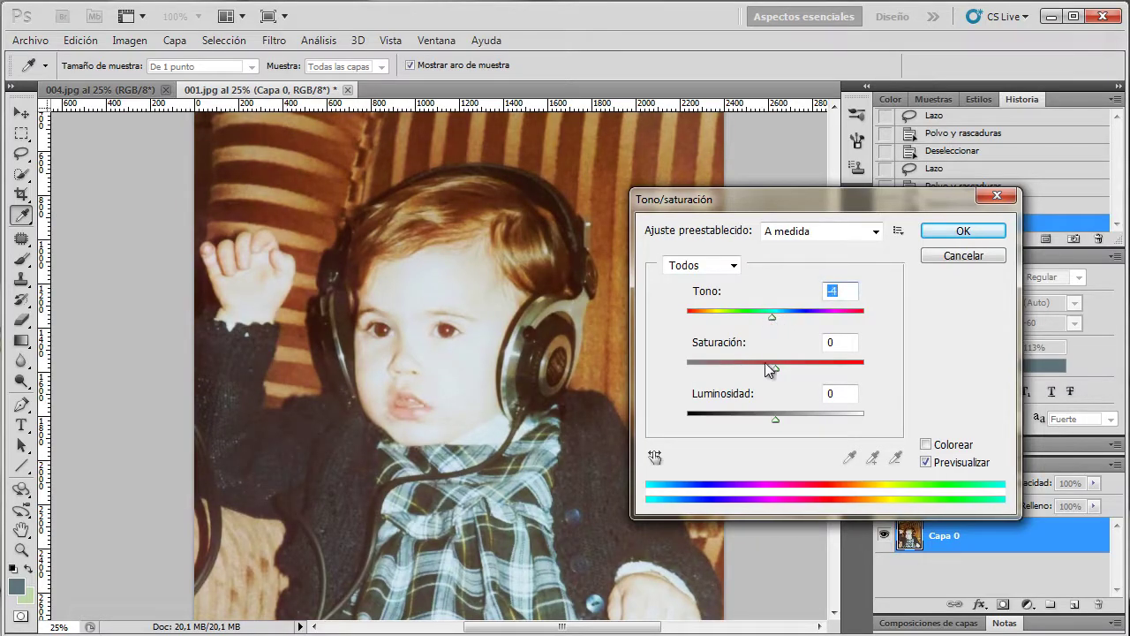
mouse_move(779, 367)
mouse_down()
mouse_move(792, 367)
mouse_move(783, 364)
mouse_up()
drag(772, 421, 776, 415)
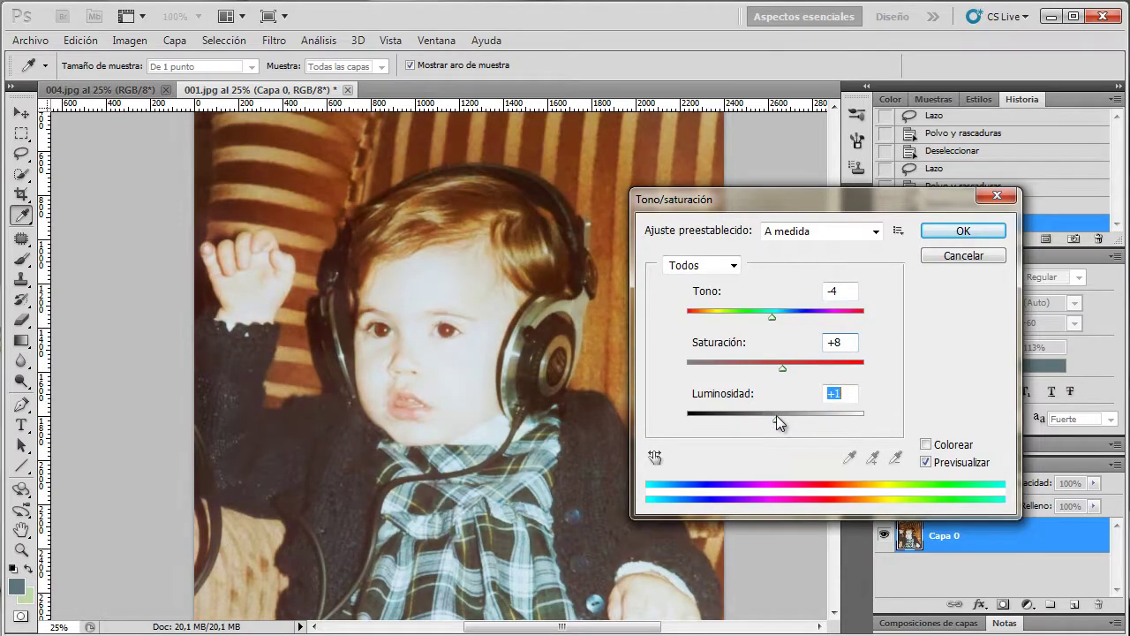
click(956, 256)
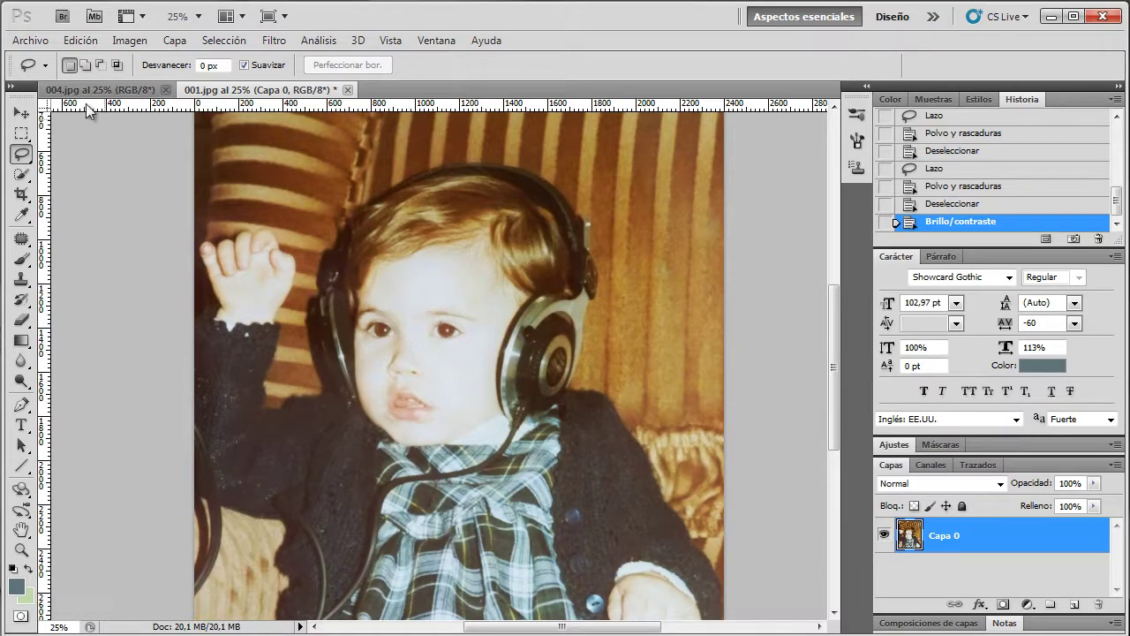
Apply Color automático to remove the photo's faded yellowish cast.
click(117, 43)
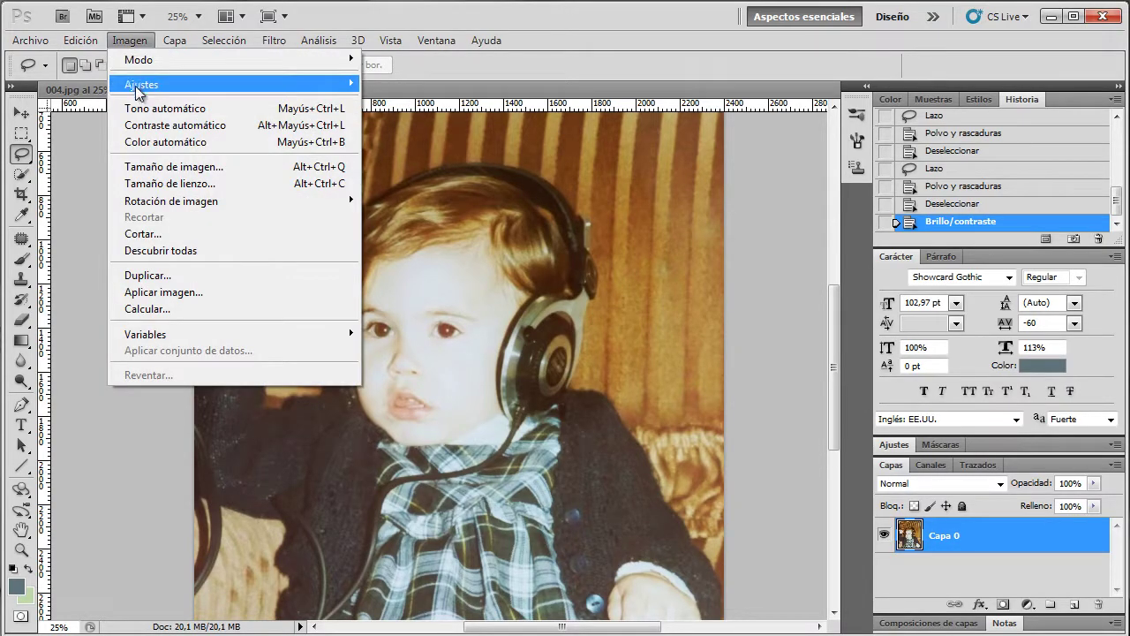
click(158, 141)
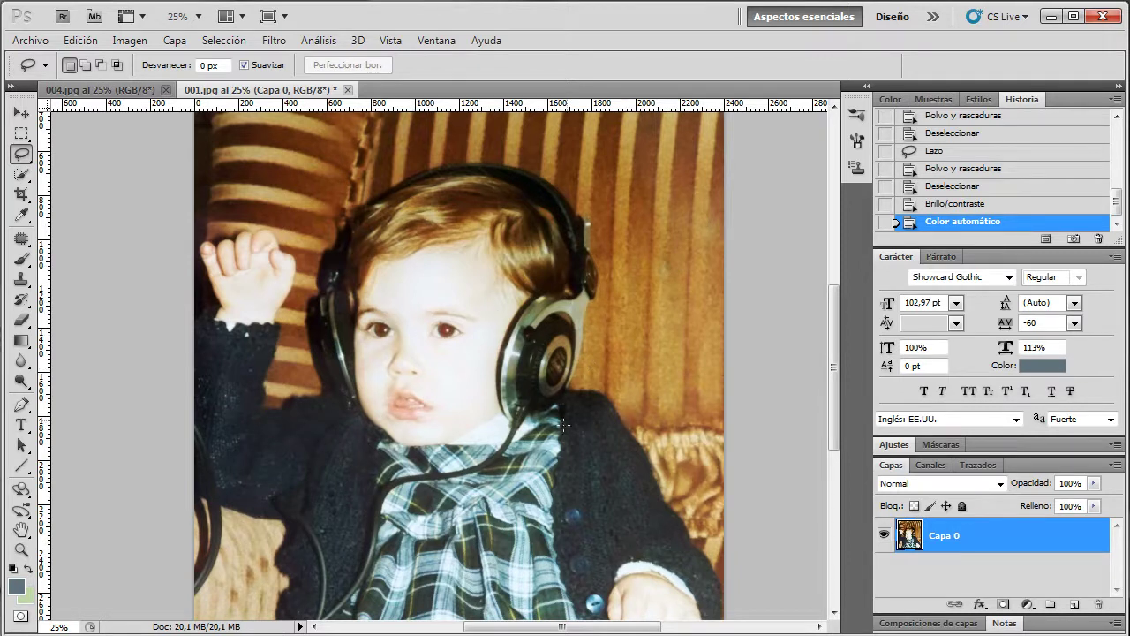
mouse_move(839, 353)
mouse_down()
mouse_move(827, 321)
mouse_move(849, 393)
mouse_move(844, 374)
mouse_up()
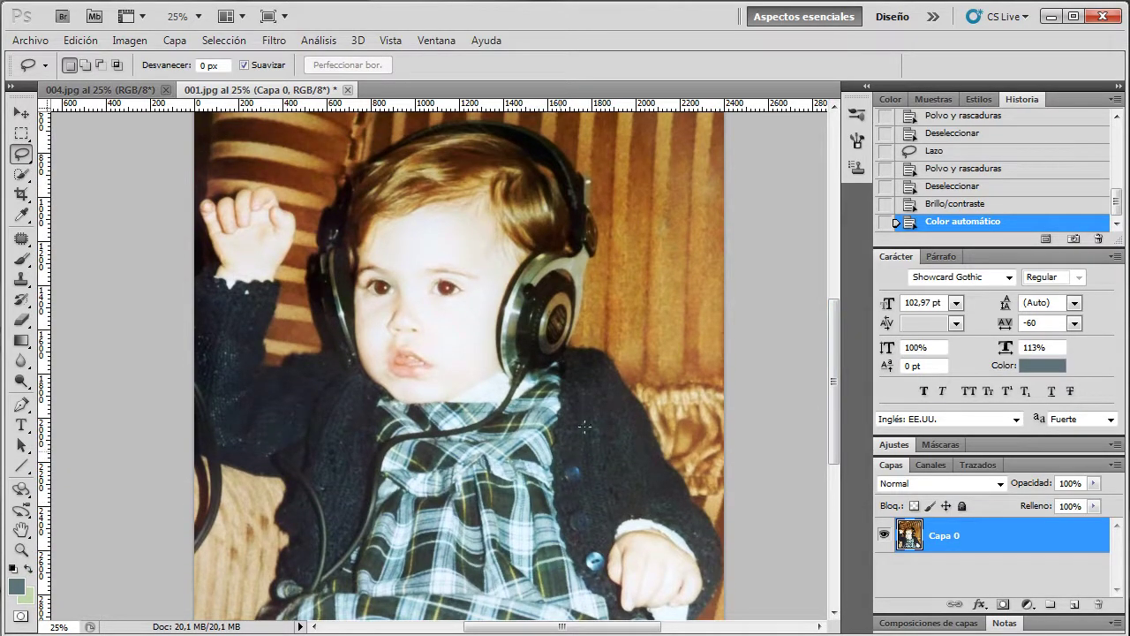
mouse_move(833, 444)
mouse_down()
mouse_move(833, 419)
mouse_move(834, 454)
mouse_up()
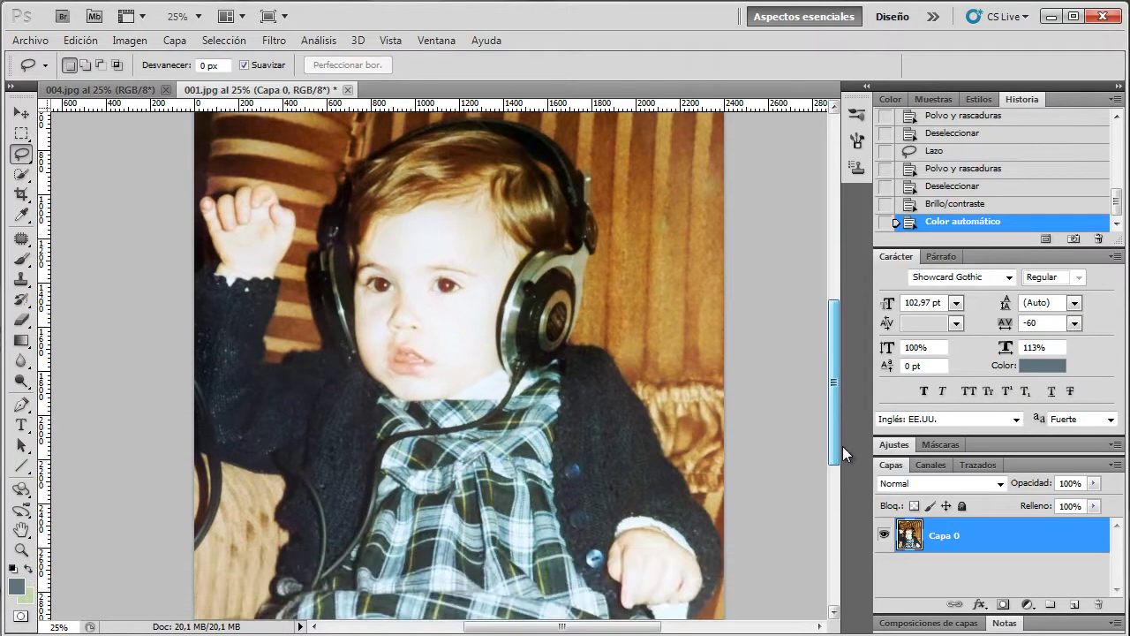